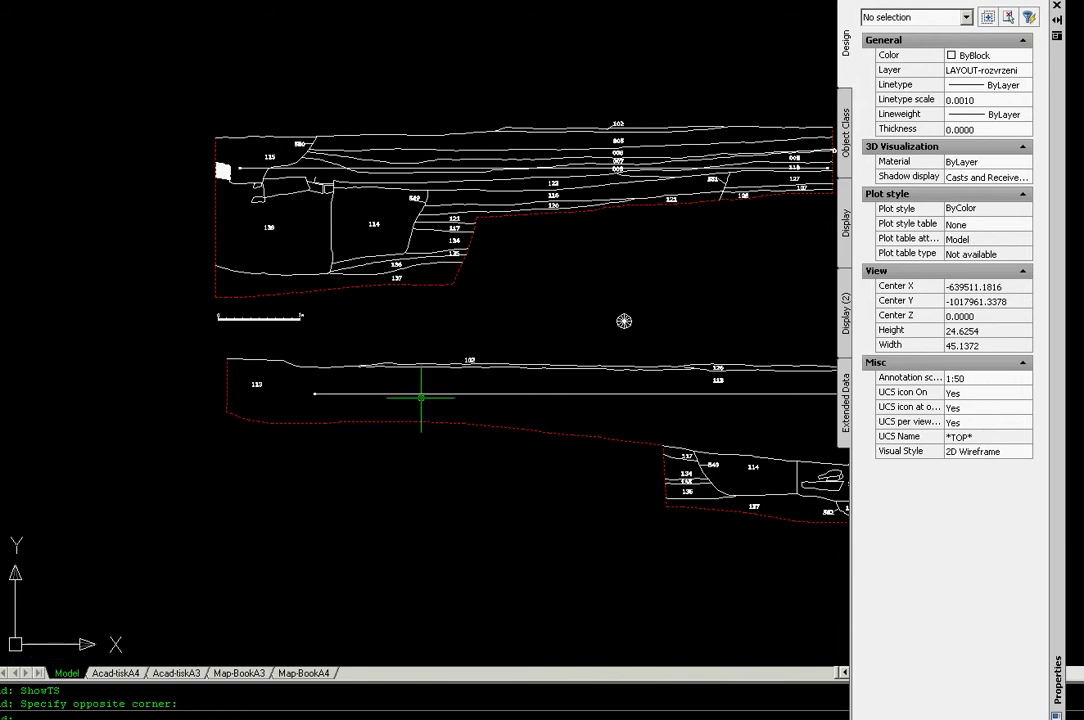
Zoom in and out across the archaeological section drawings to review the whole set
scroll(500, 288, down, 2)
scroll(570, 286, up, 1)
scroll(554, 288, down, 2)
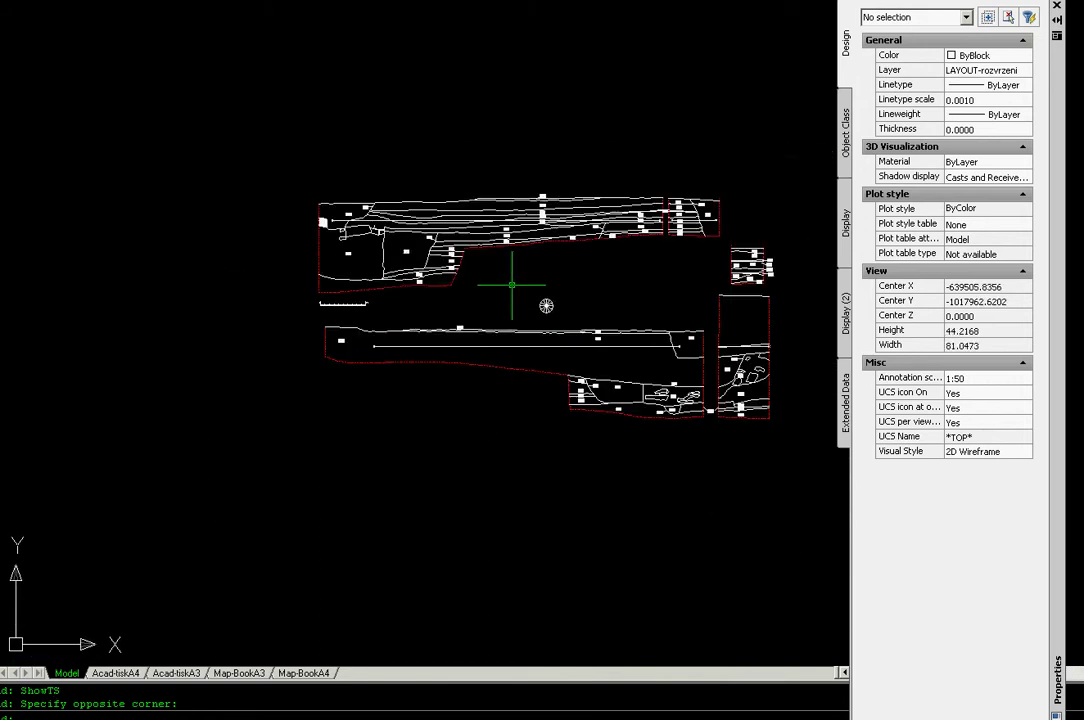
scroll(530, 293, up, 1)
scroll(500, 291, down, 1)
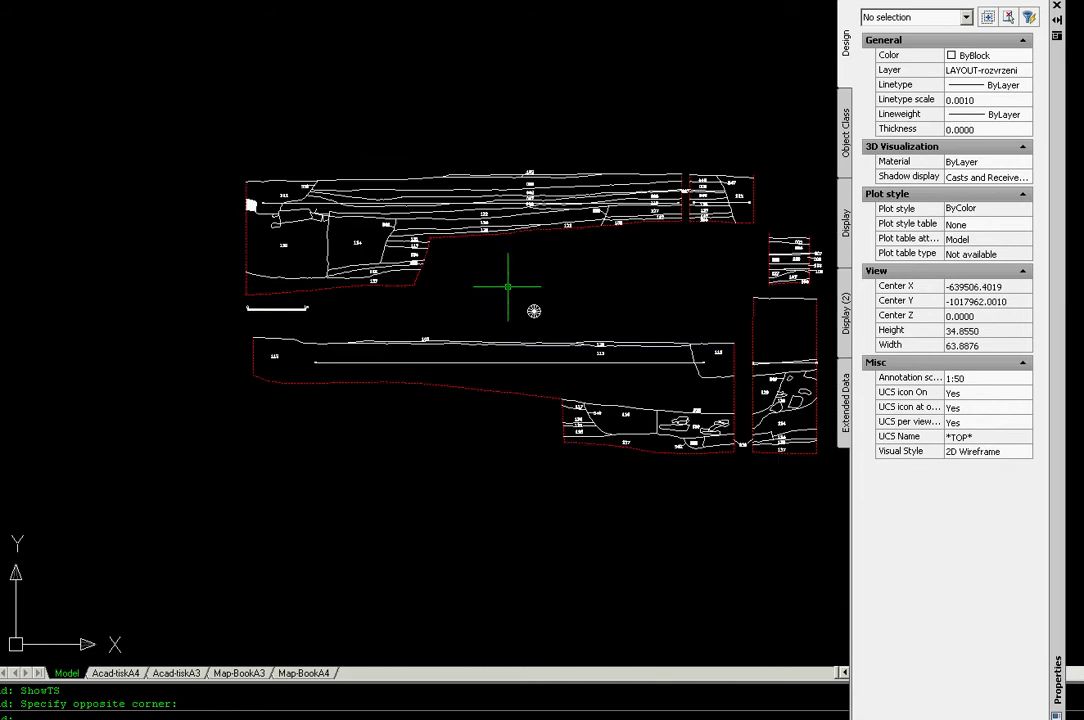
scroll(500, 290, up, 1)
scroll(462, 300, up, 1)
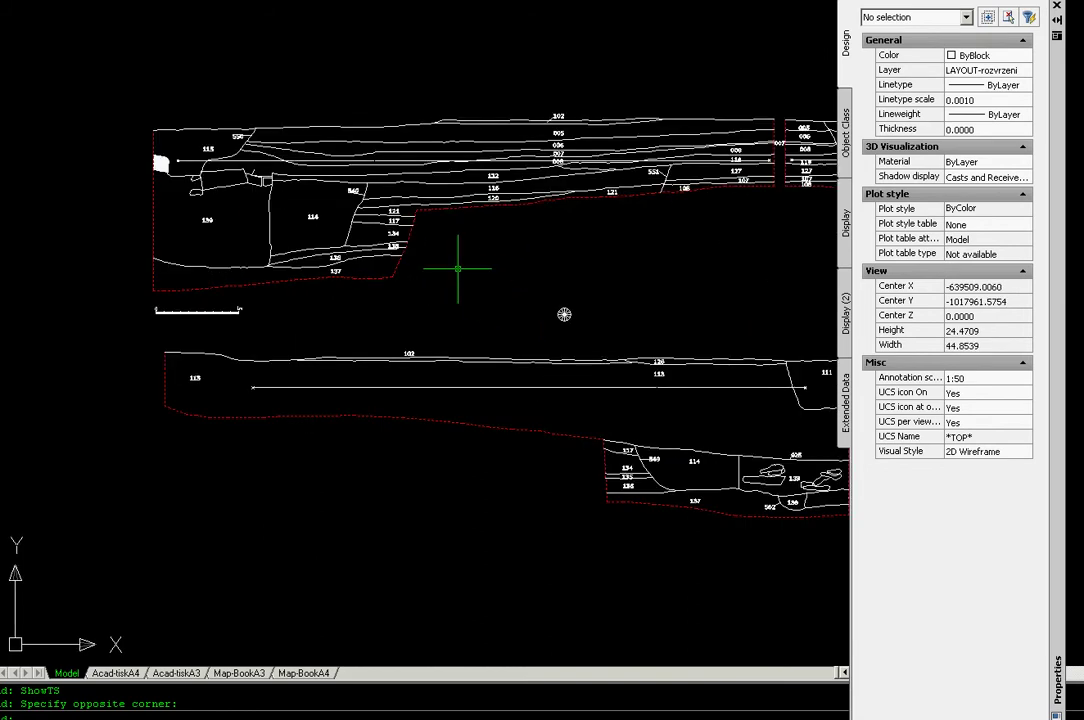
scroll(467, 266, down, 1)
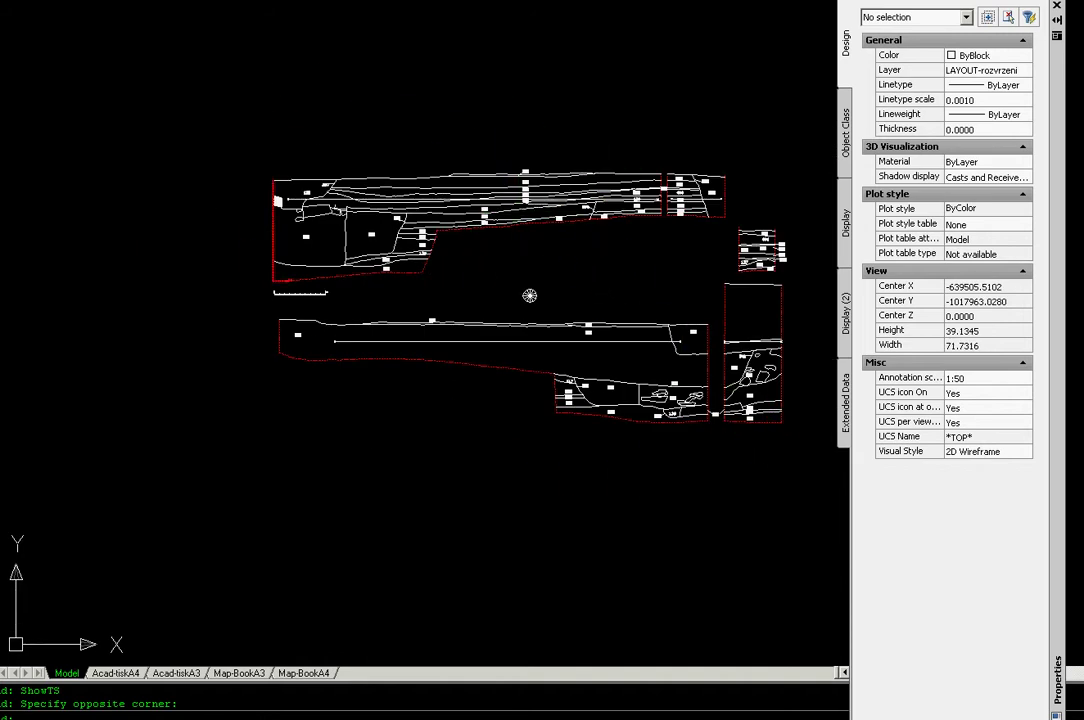
scroll(513, 211, up, 1)
scroll(484, 230, up, 1)
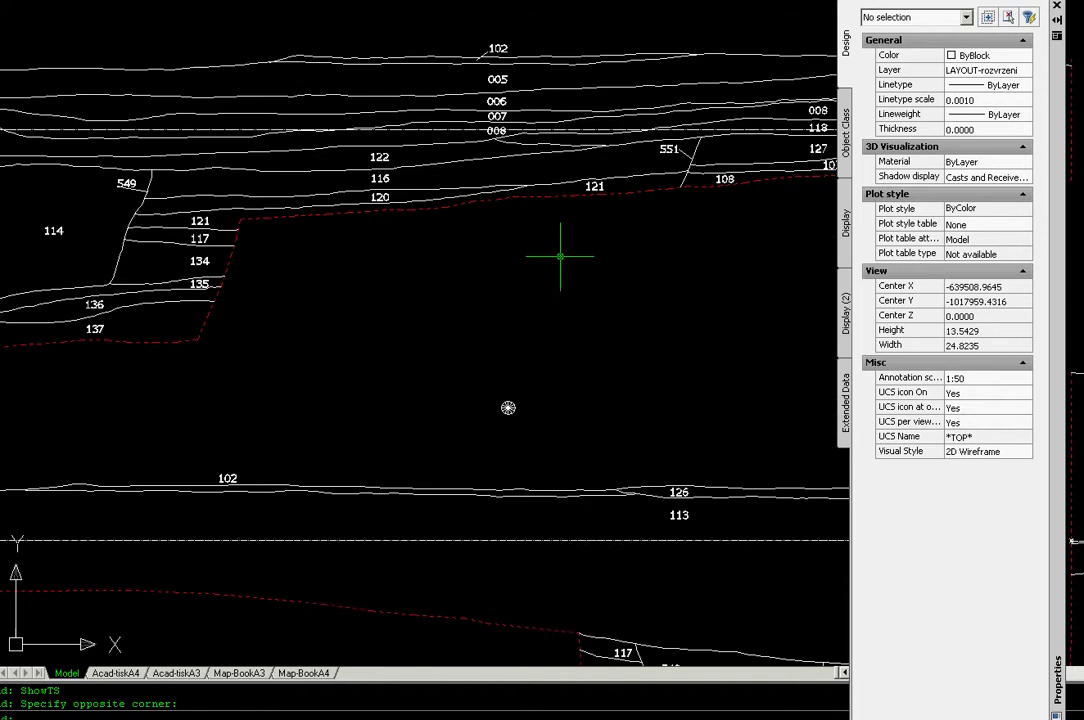
scroll(561, 256, down, 1)
scroll(488, 254, down, 1)
scroll(488, 254, up, 1)
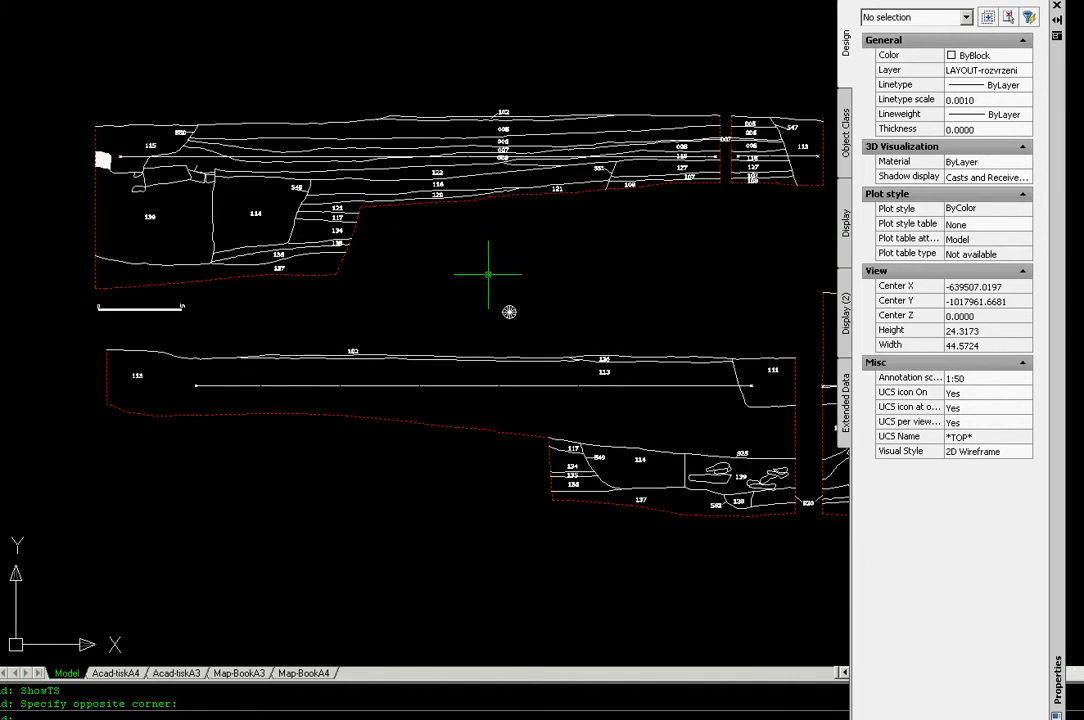
scroll(480, 268, down, 1)
scroll(498, 271, up, 1)
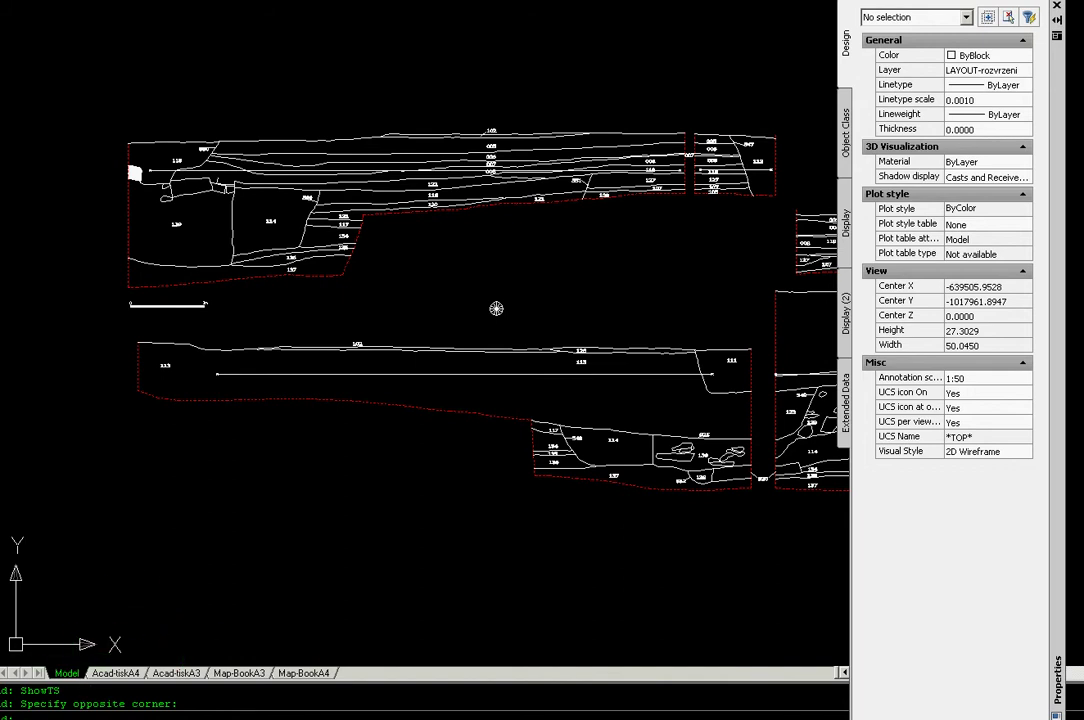
Cycle through the Acad-tiskA4, Acad-tiskA3, Map-BookA3 and Map-BookA4 layouts
click(134, 676)
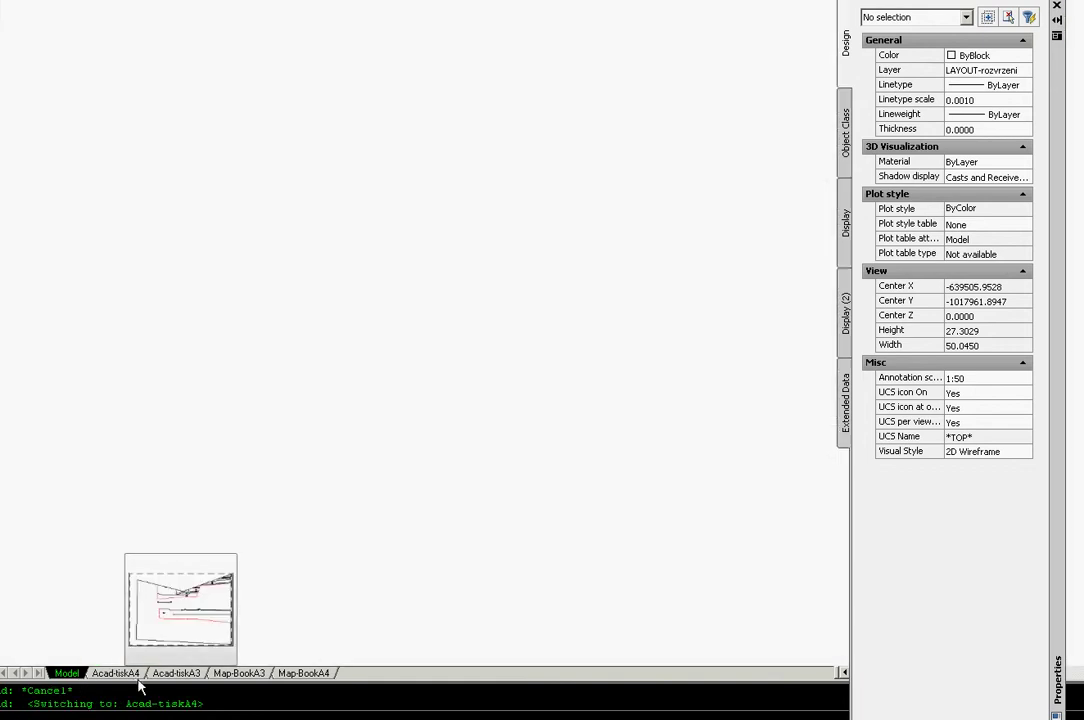
click(188, 675)
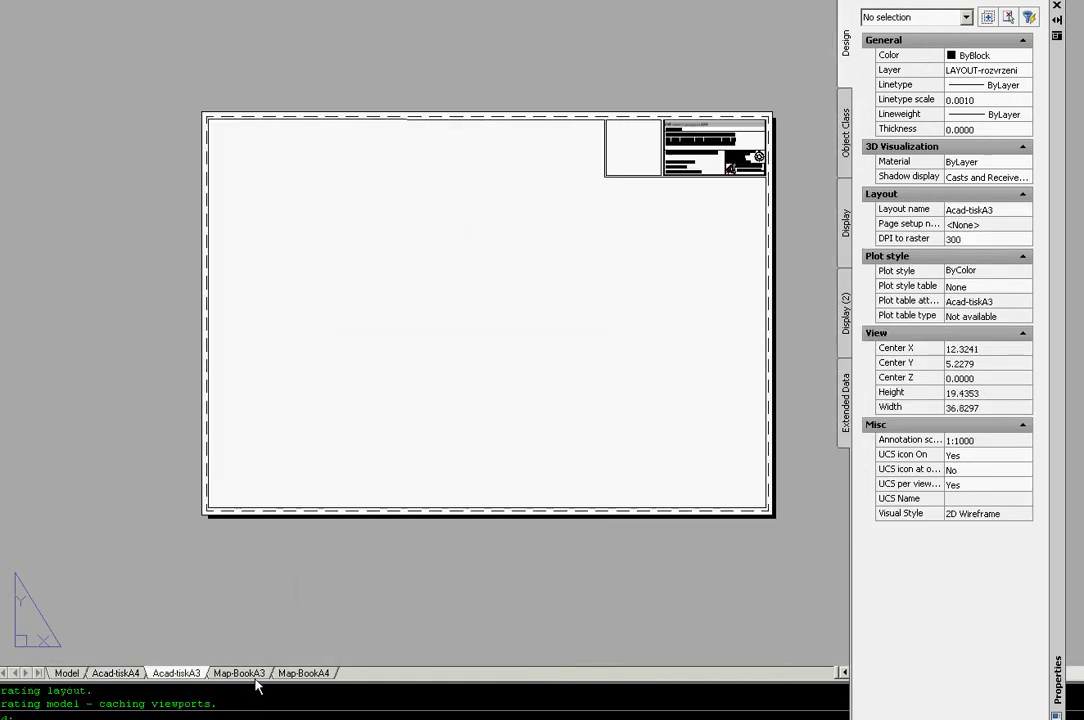
click(245, 675)
click(304, 678)
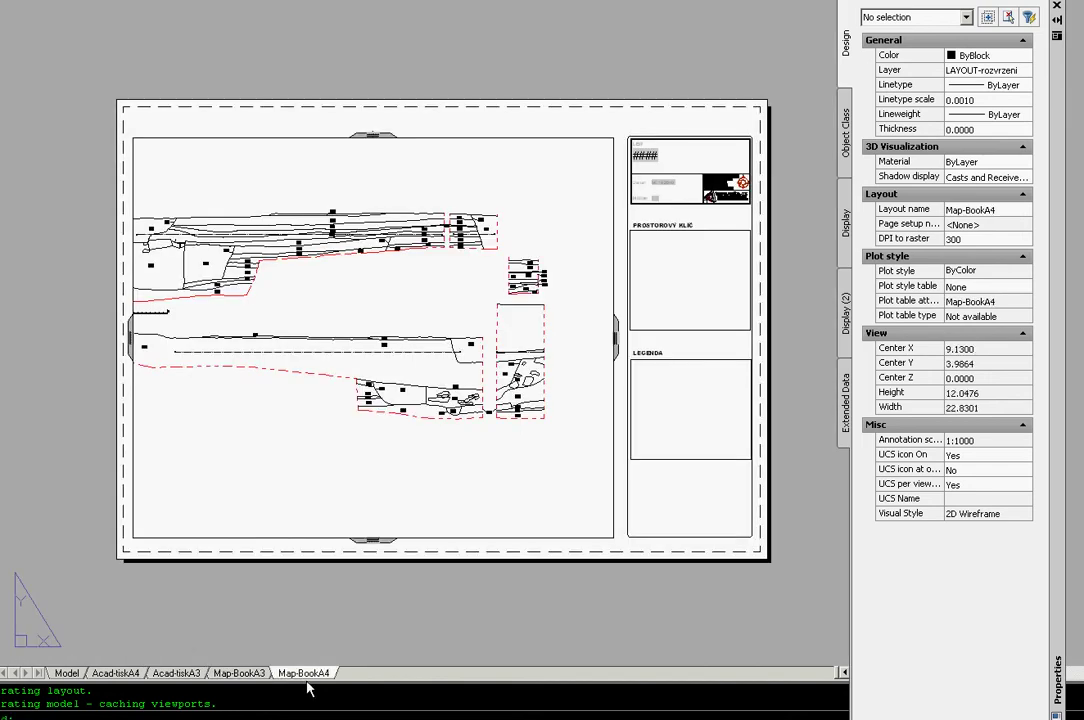
click(255, 679)
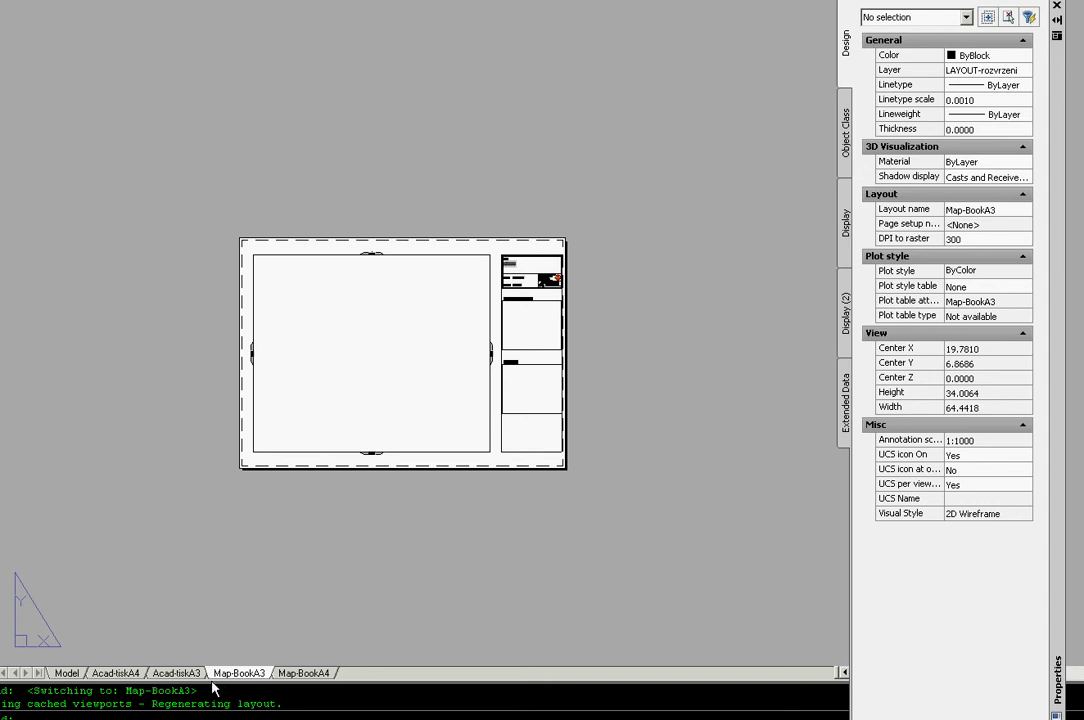
key(ctrl+Page_Up)
key(ctrl+Page_Up)
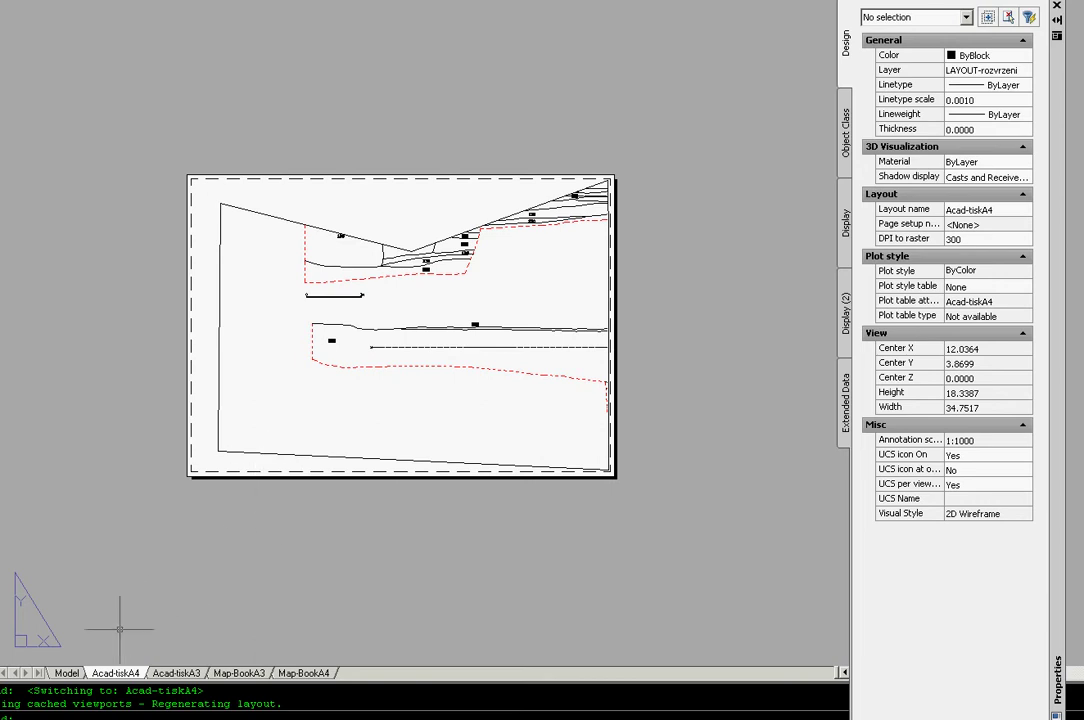
Return to model space and zoom over the numbered parcel sections
click(66, 673)
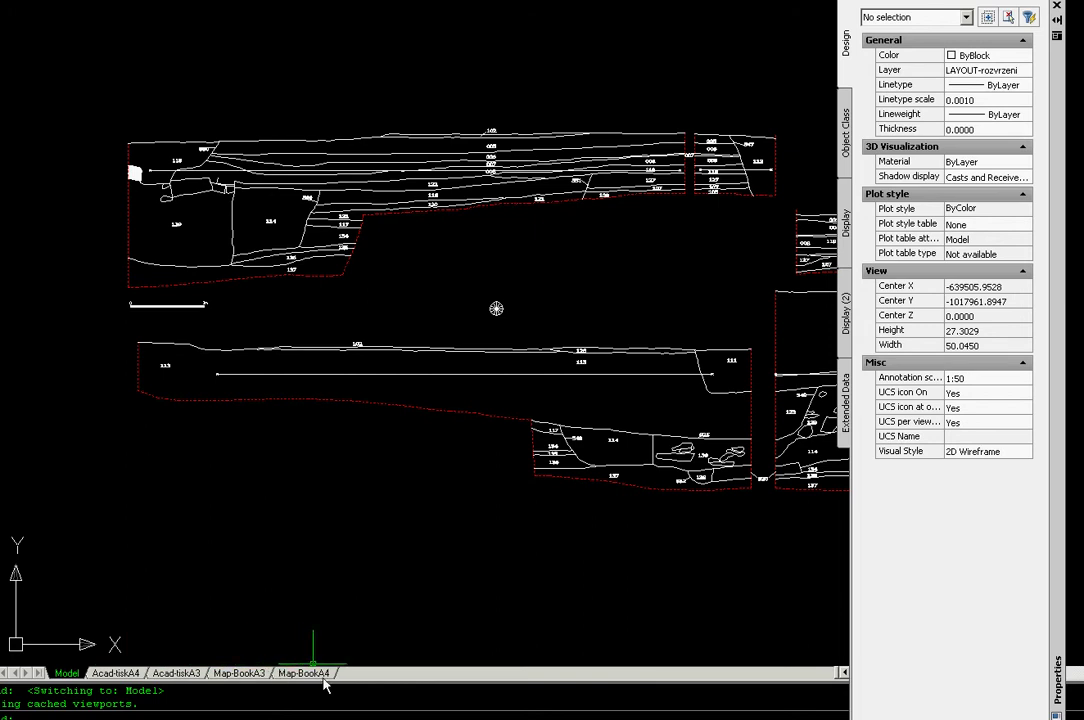
scroll(418, 350, down, 2)
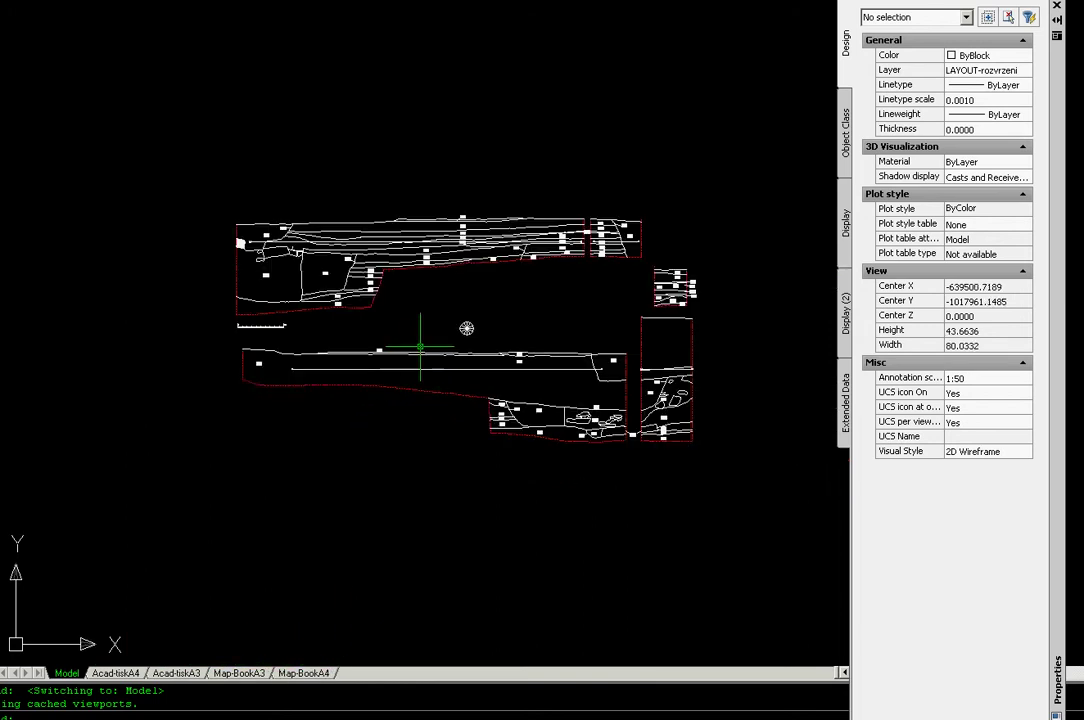
scroll(420, 347, up, 1)
scroll(419, 350, up, 2)
scroll(418, 355, up, 2)
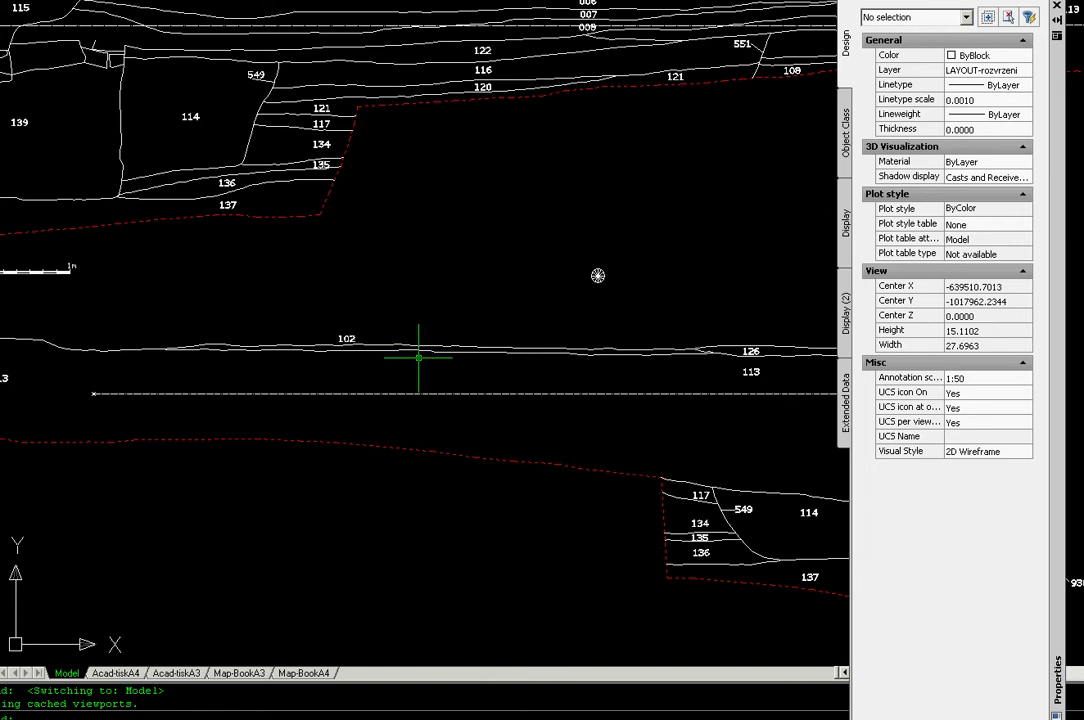
scroll(418, 357, down, 2)
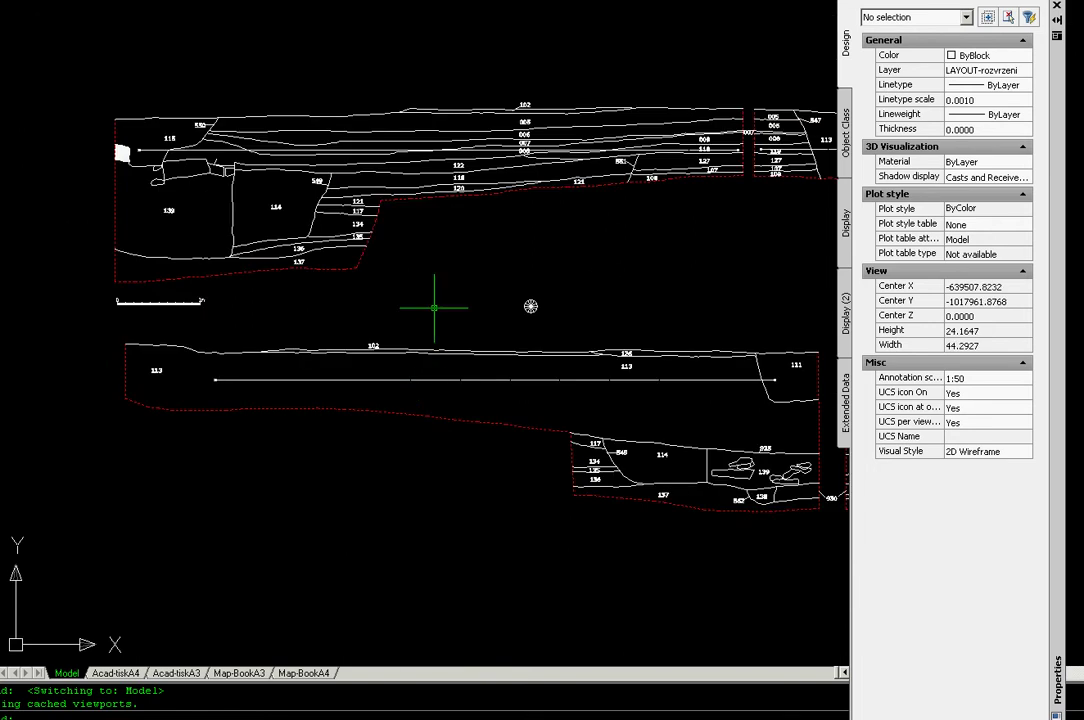
Step through Acad-tiskA3, Map-BookA3 and Map-BookA4, then settle on the Acad-tiskA4 sheet
click(131, 676)
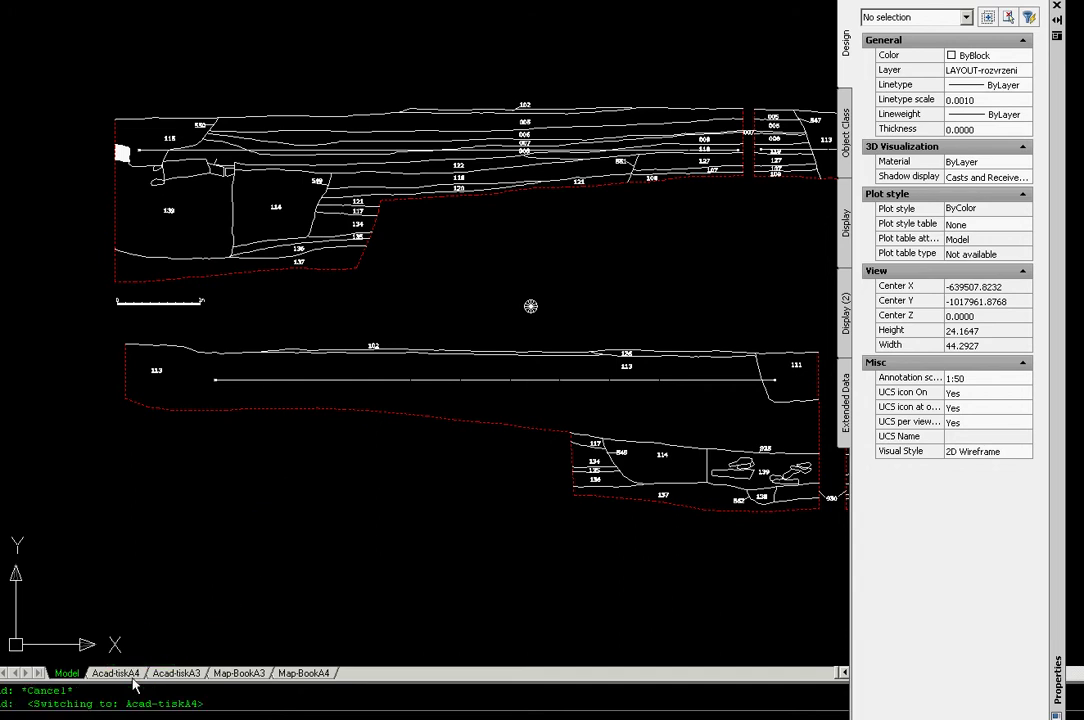
click(172, 675)
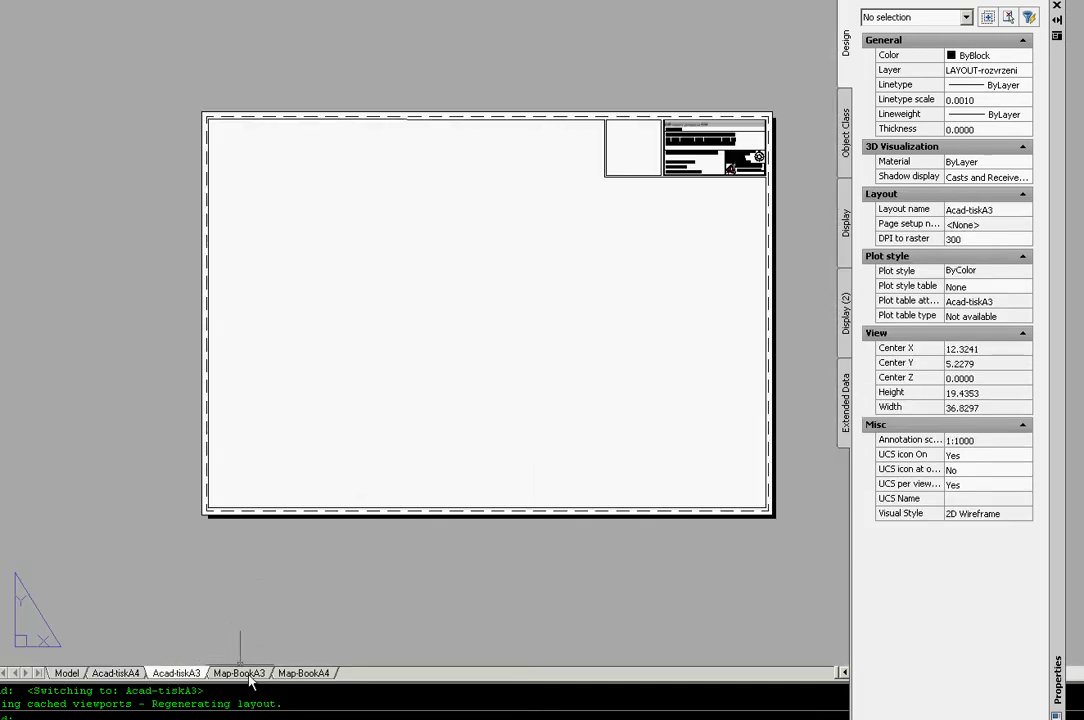
click(242, 673)
click(303, 673)
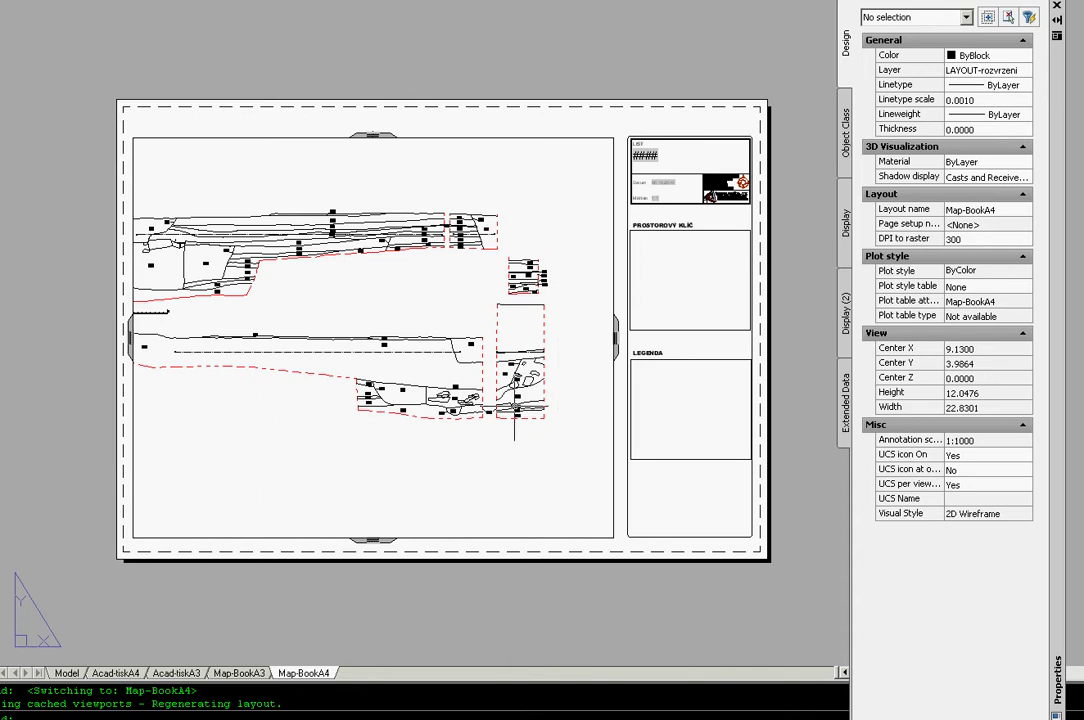
click(240, 673)
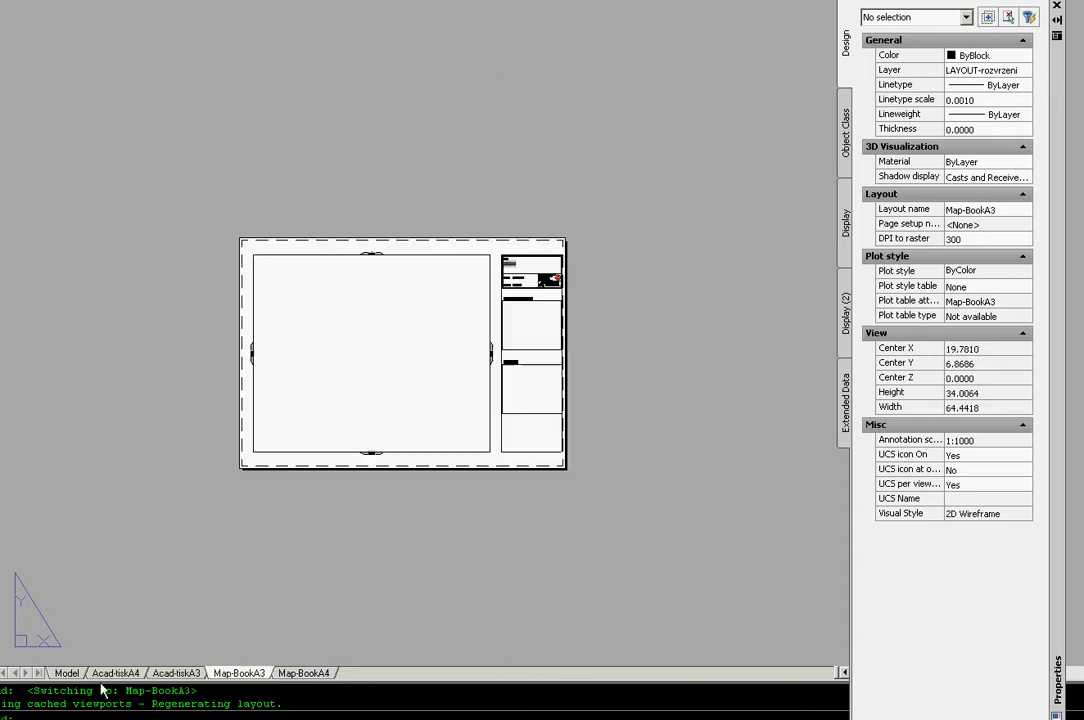
click(67, 673)
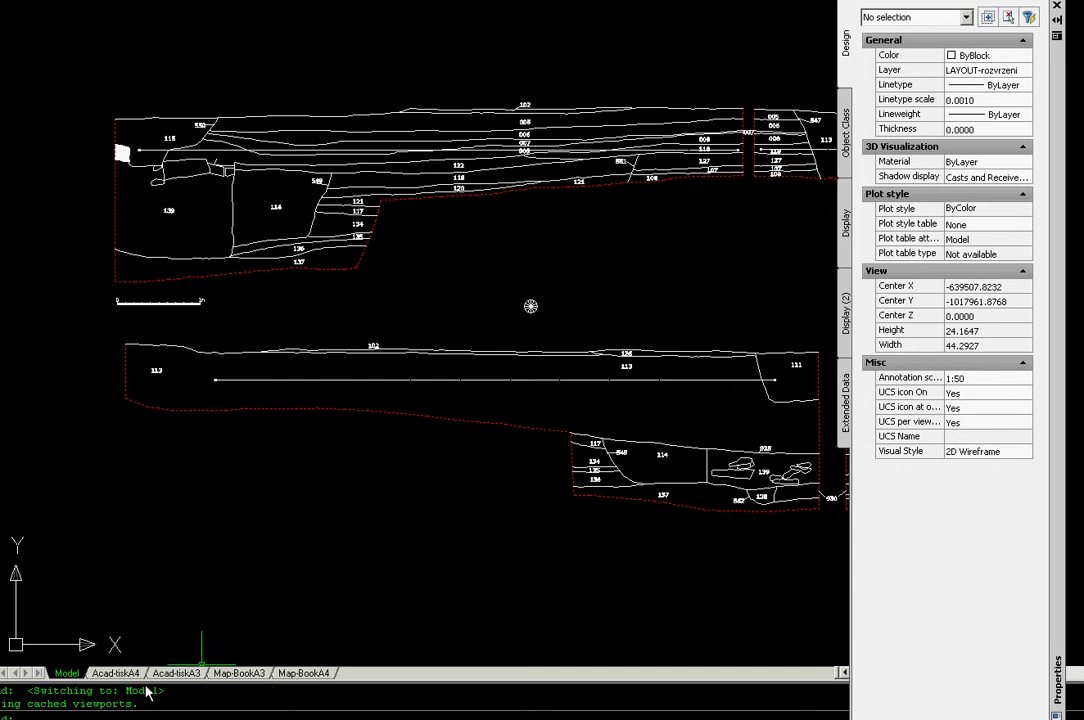
key(ctrl+Page_Down)
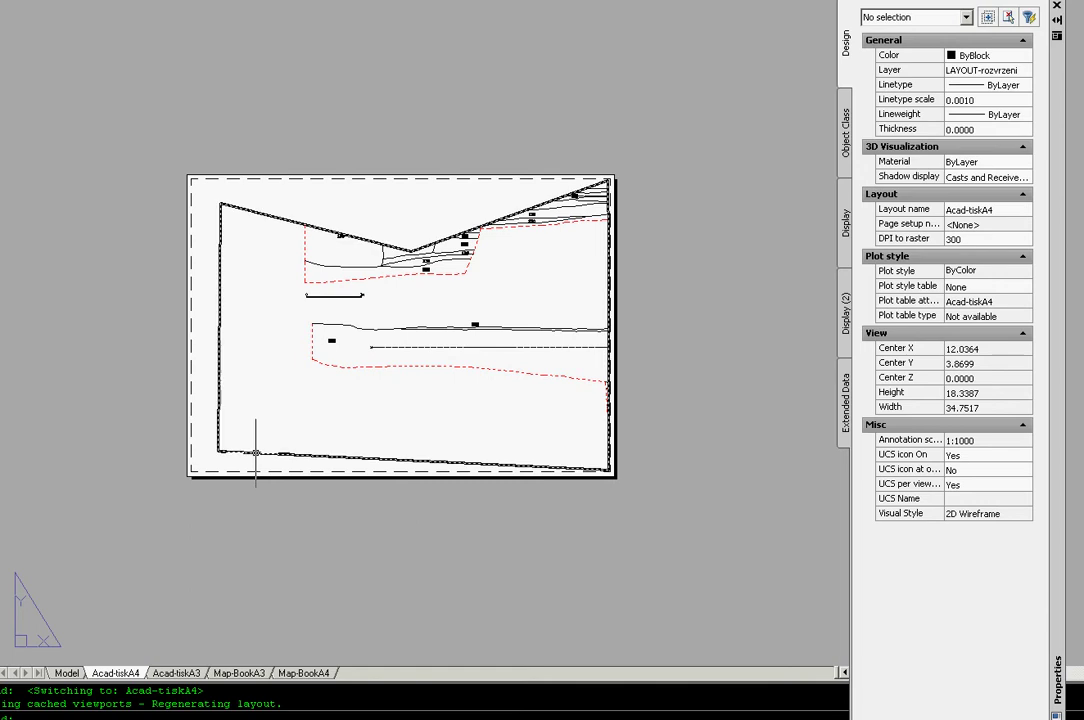
Select the Acad-tiskA4 viewport and stretch its lower-left and upper-left corners and top edge outward
click(218, 448)
scroll(218, 448, up, 2)
scroll(259, 438, up, 2)
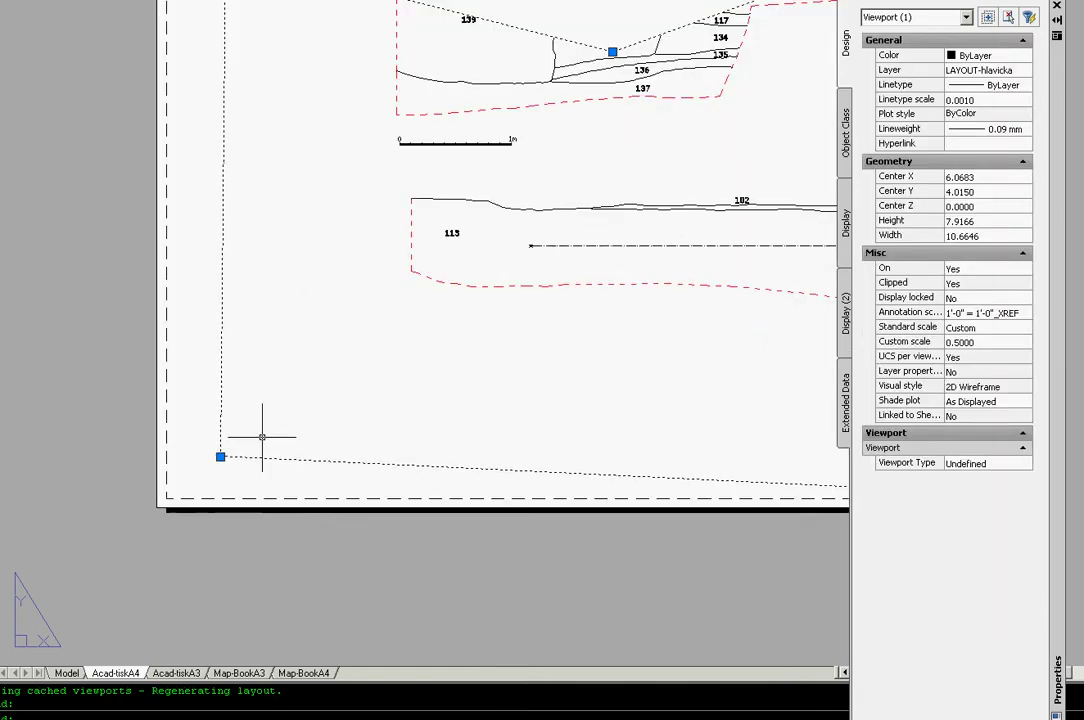
scroll(273, 431, down, 4)
scroll(254, 438, up, 1)
click(250, 451)
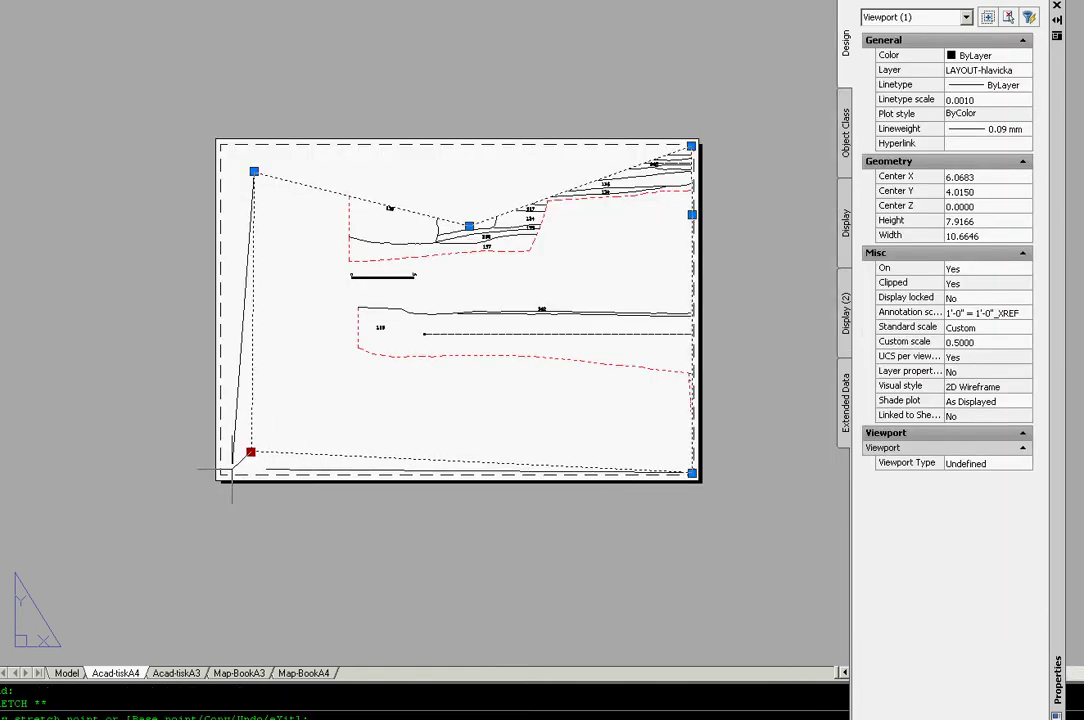
click(232, 467)
click(254, 172)
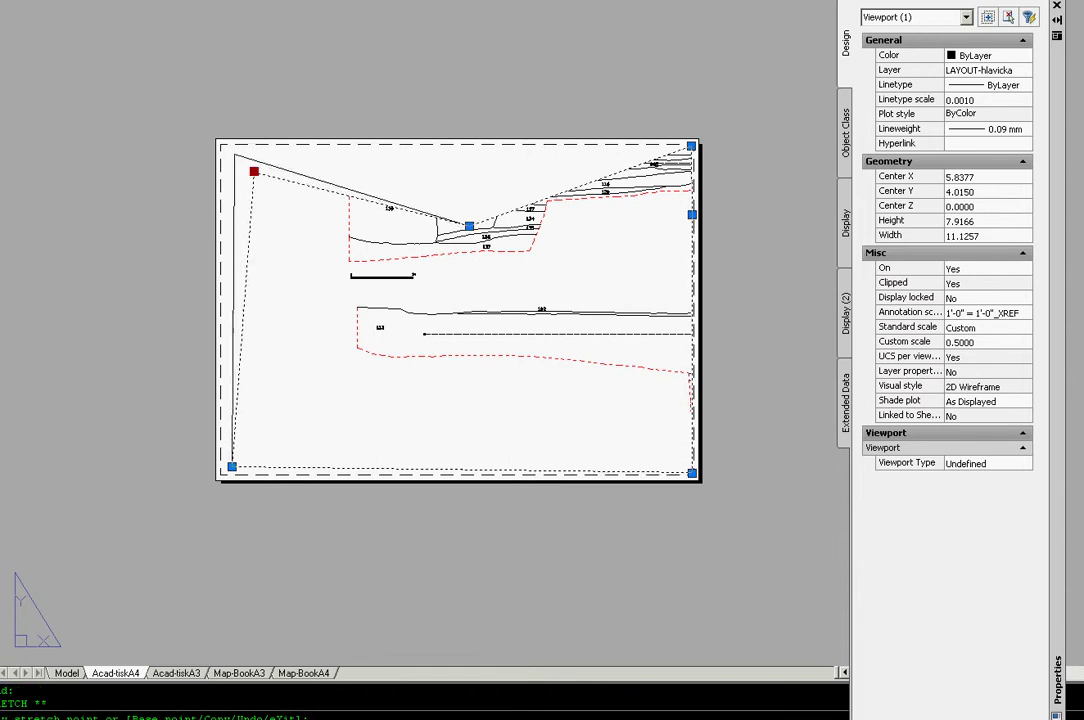
click(234, 152)
scroll(463, 230, up, 3)
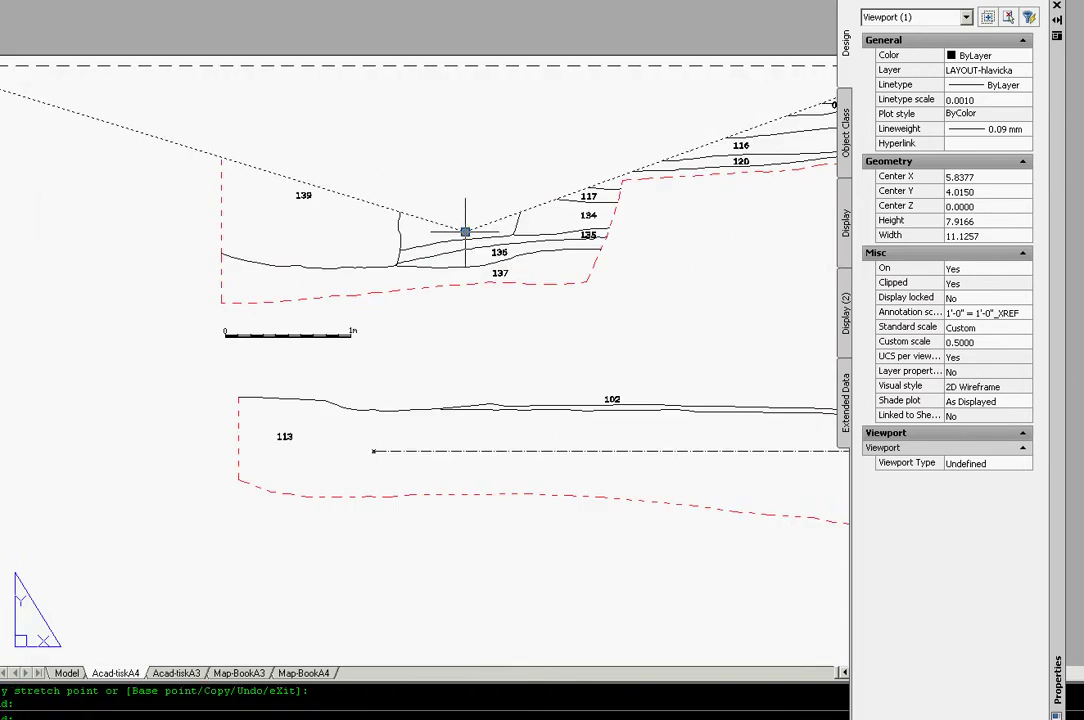
click(463, 232)
click(440, 91)
scroll(435, 136, down, 4)
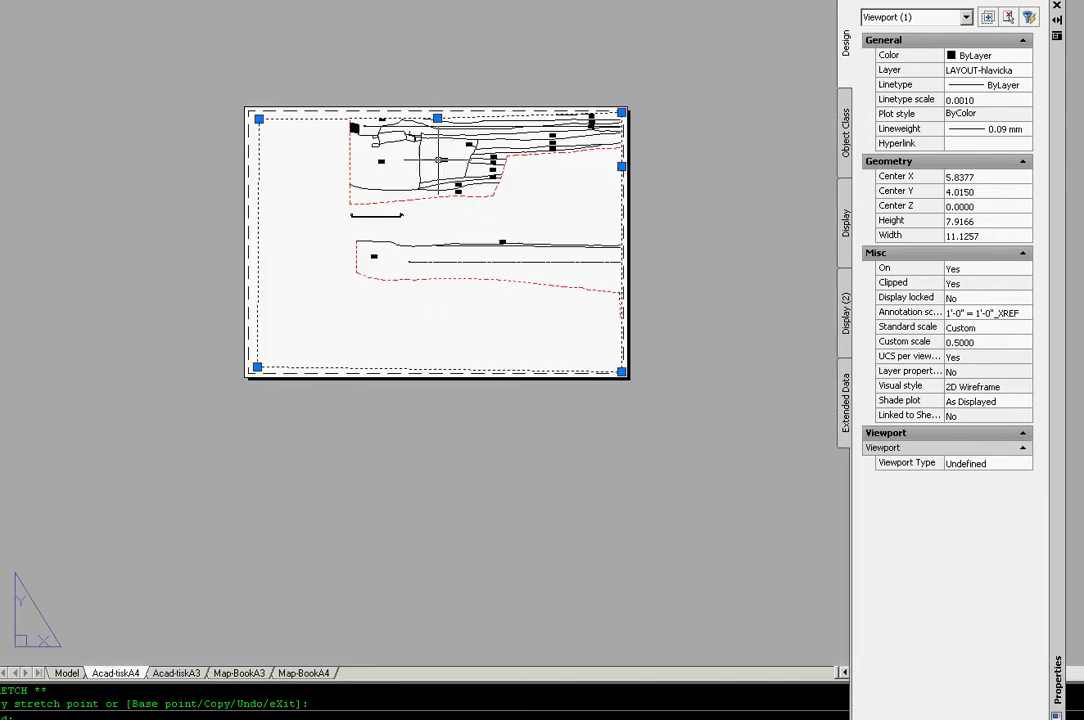
scroll(438, 120, up, 2)
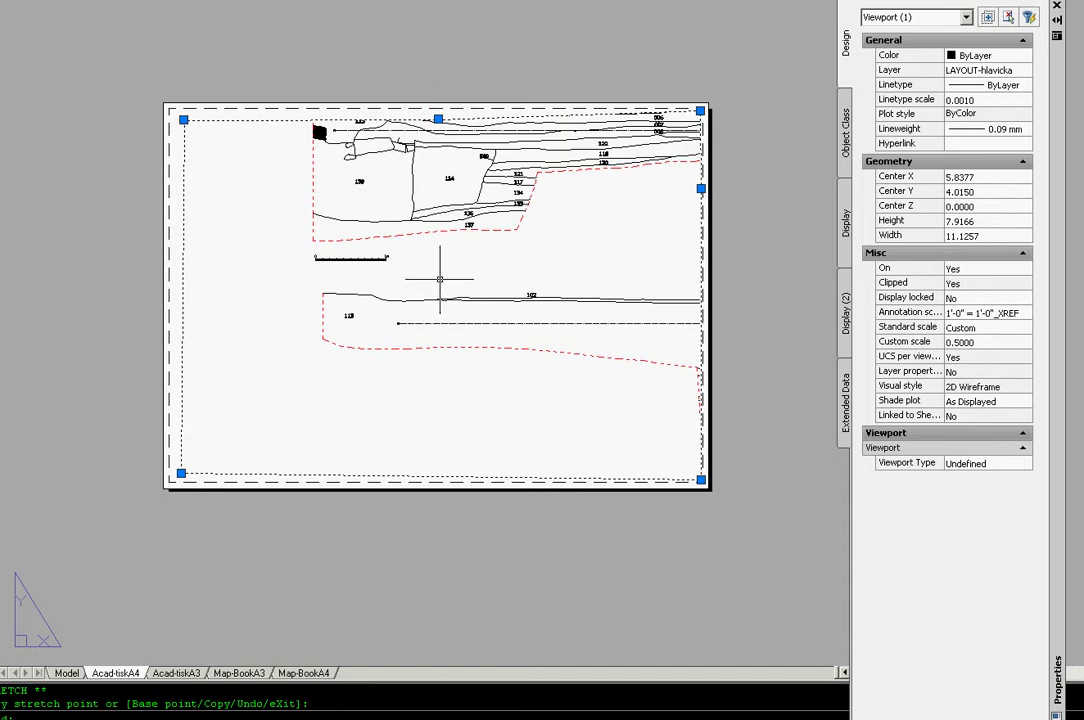
Drag the remaining clip boundary vertices out to the sheet's top-left corner and top edge
click(183, 119)
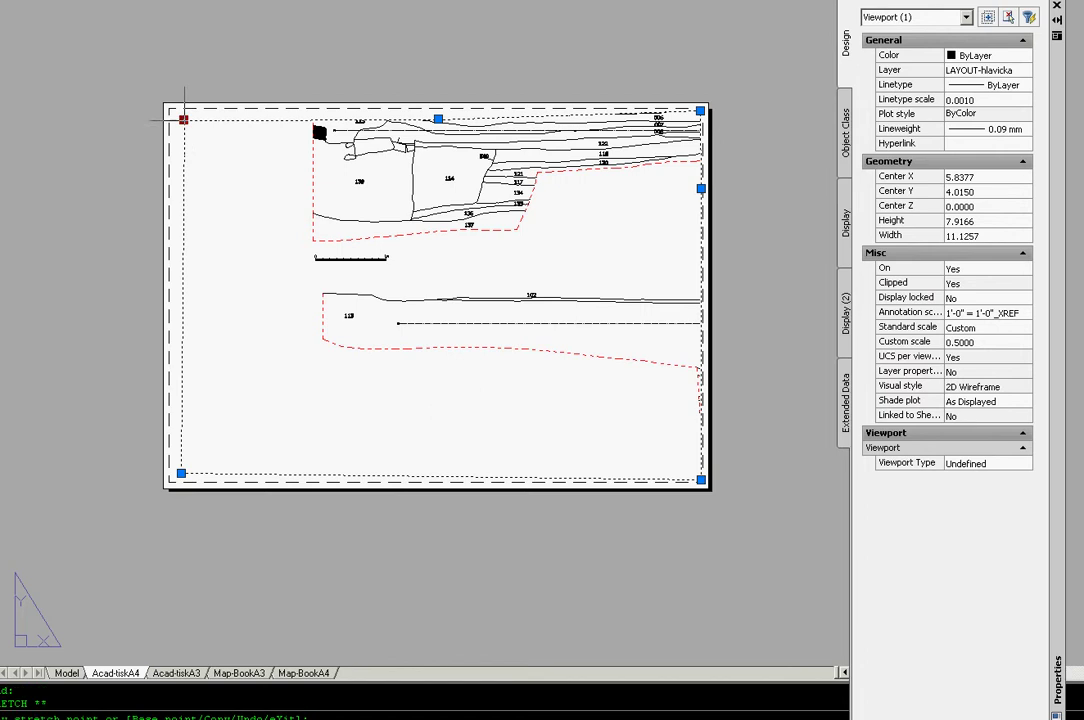
click(362, 206)
click(437, 120)
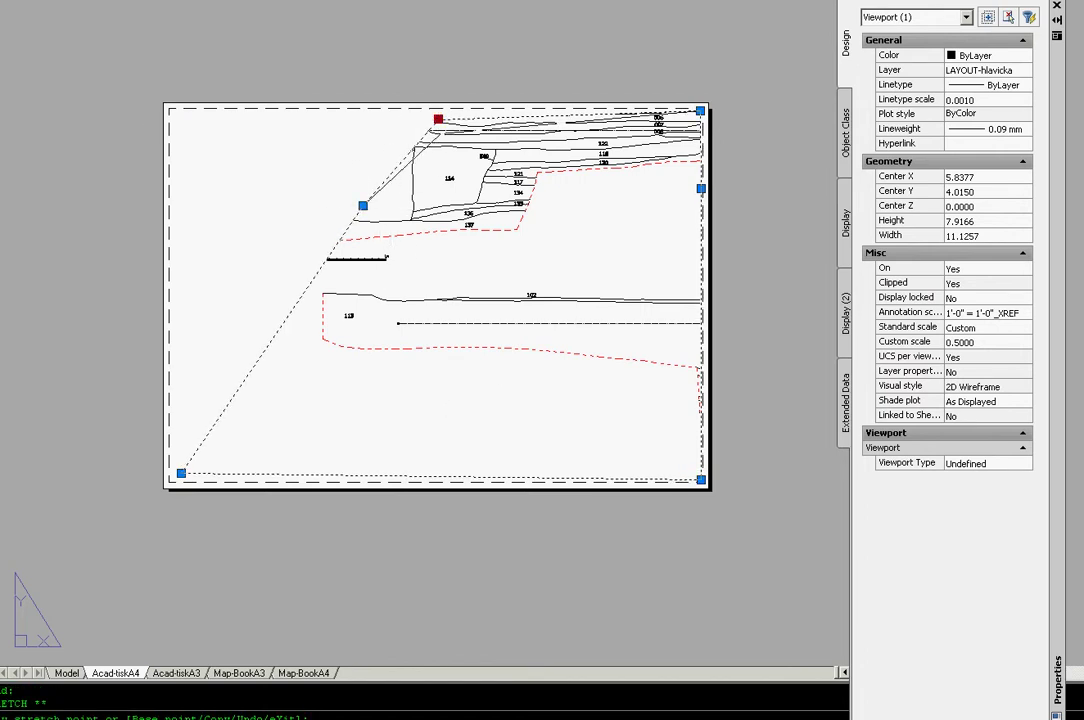
click(480, 212)
click(362, 206)
click(394, 284)
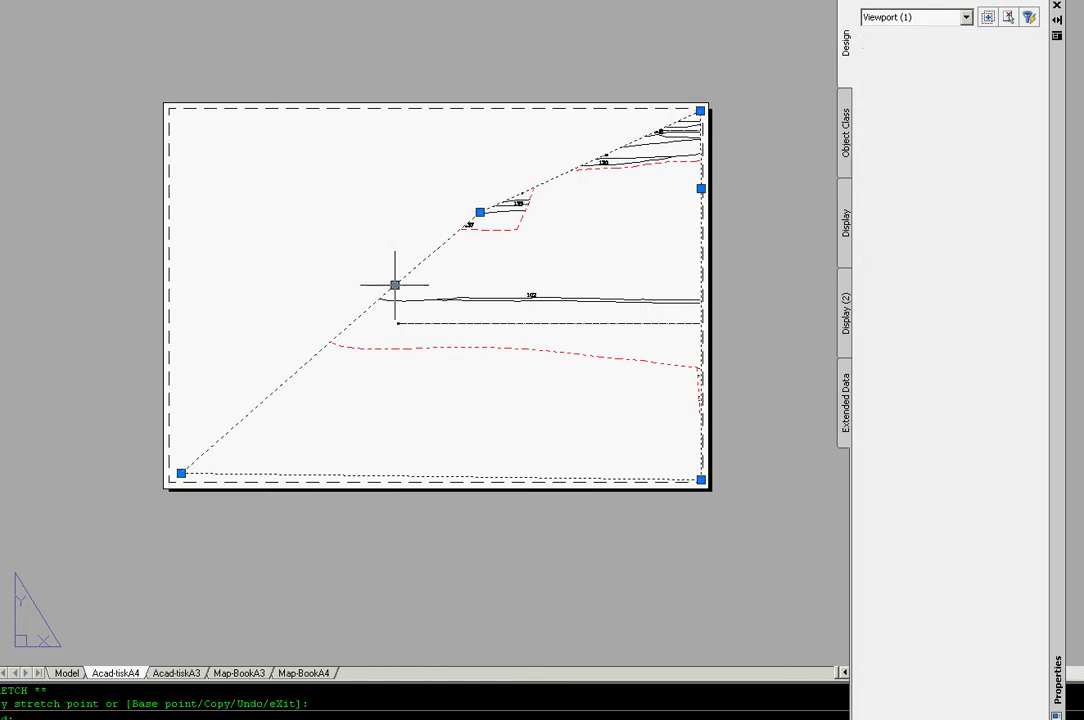
click(394, 285)
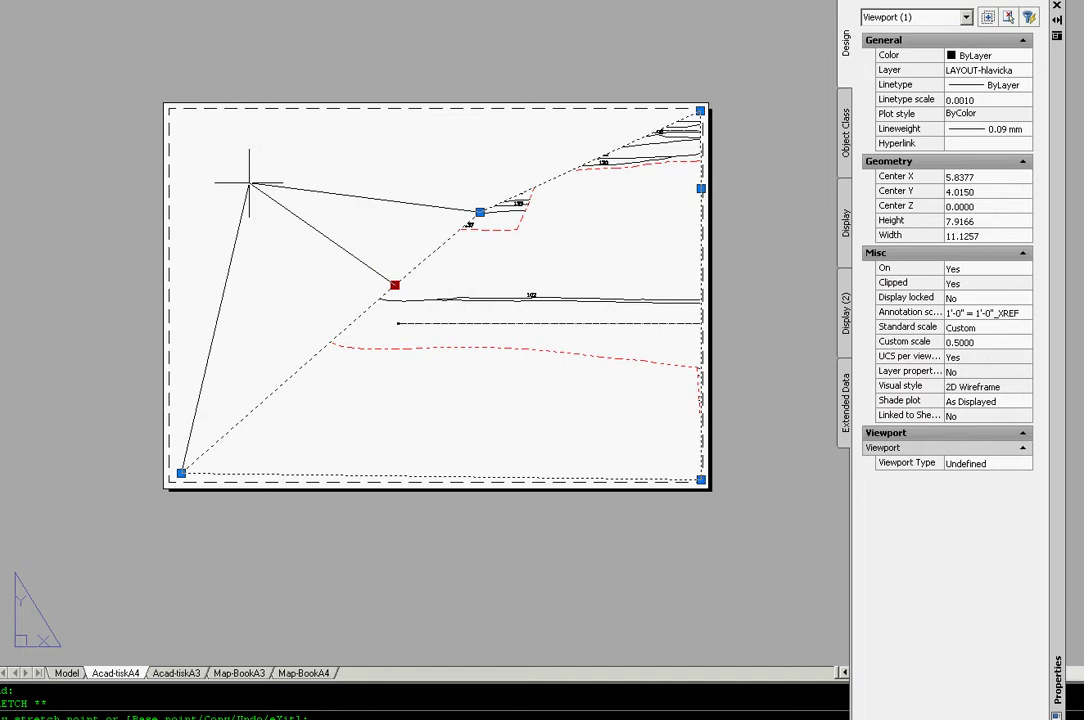
click(172, 113)
click(480, 212)
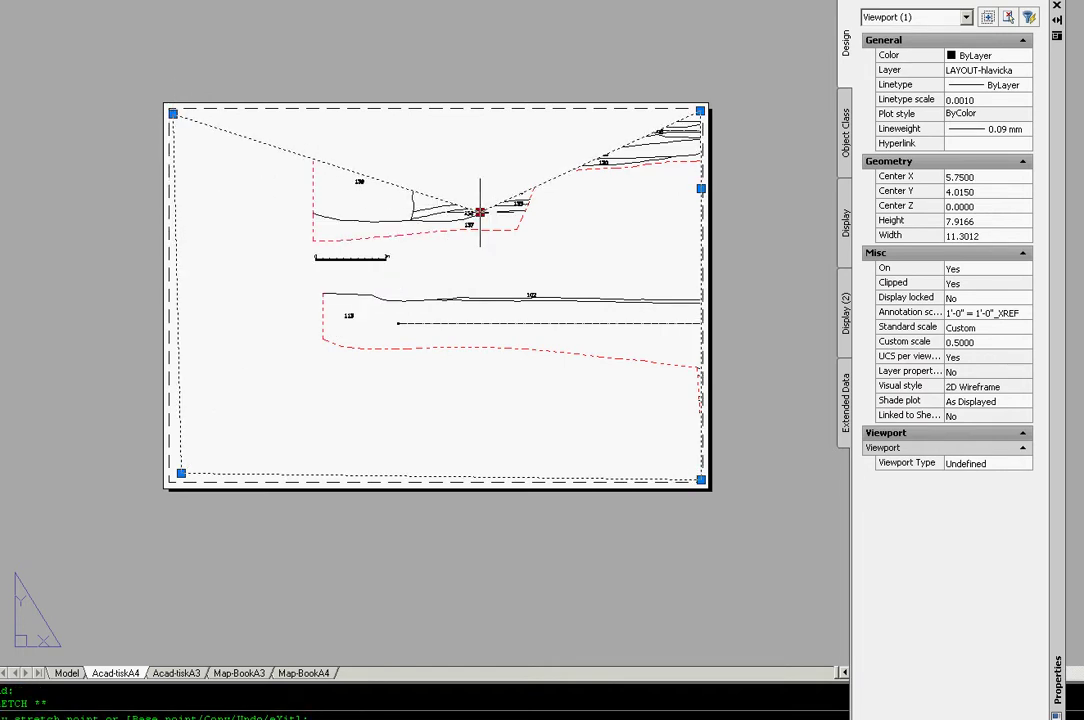
click(460, 112)
Work inside the viewport, zooming and panning to centre the archaeological sections
key(Escape)
double_click(460, 302)
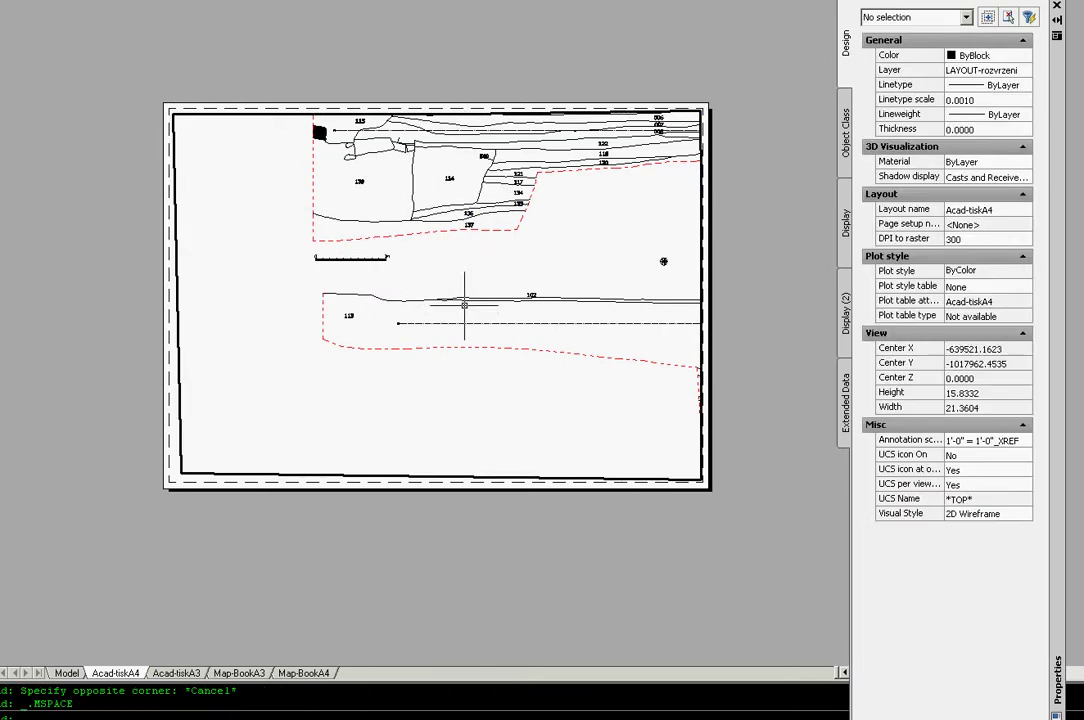
scroll(460, 302, down, 3)
scroll(450, 290, up, 1)
scroll(446, 285, down, 1)
scroll(446, 285, up, 2)
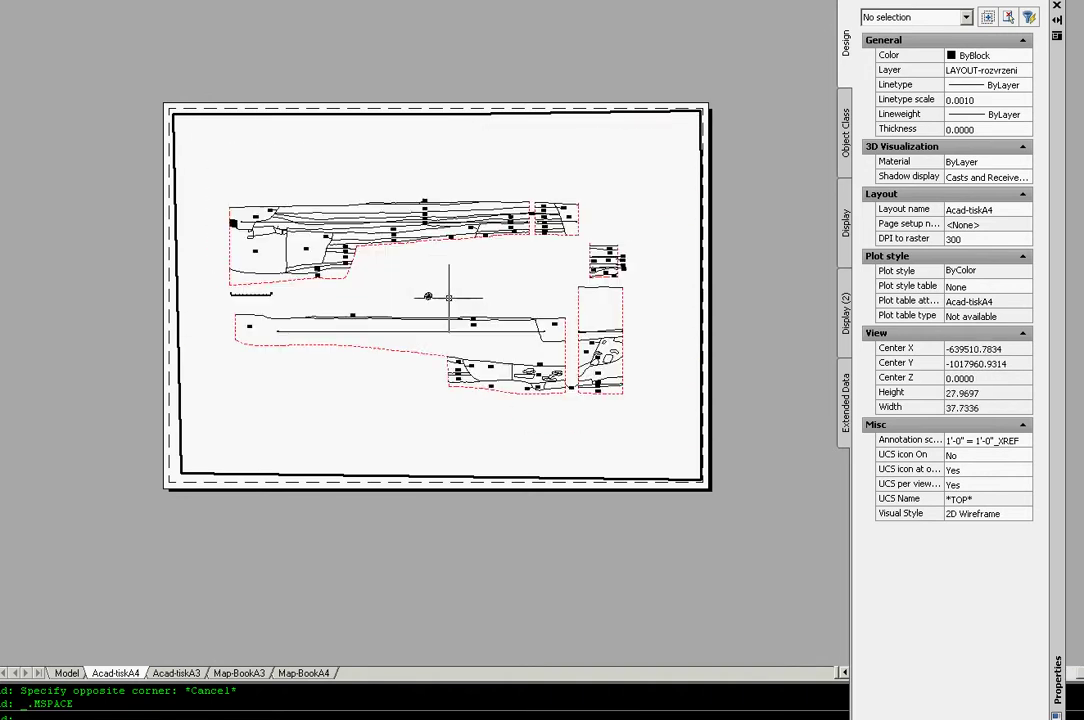
scroll(446, 285, down, 3)
scroll(450, 290, up, 2)
scroll(459, 300, down, 1)
scroll(459, 300, up, 3)
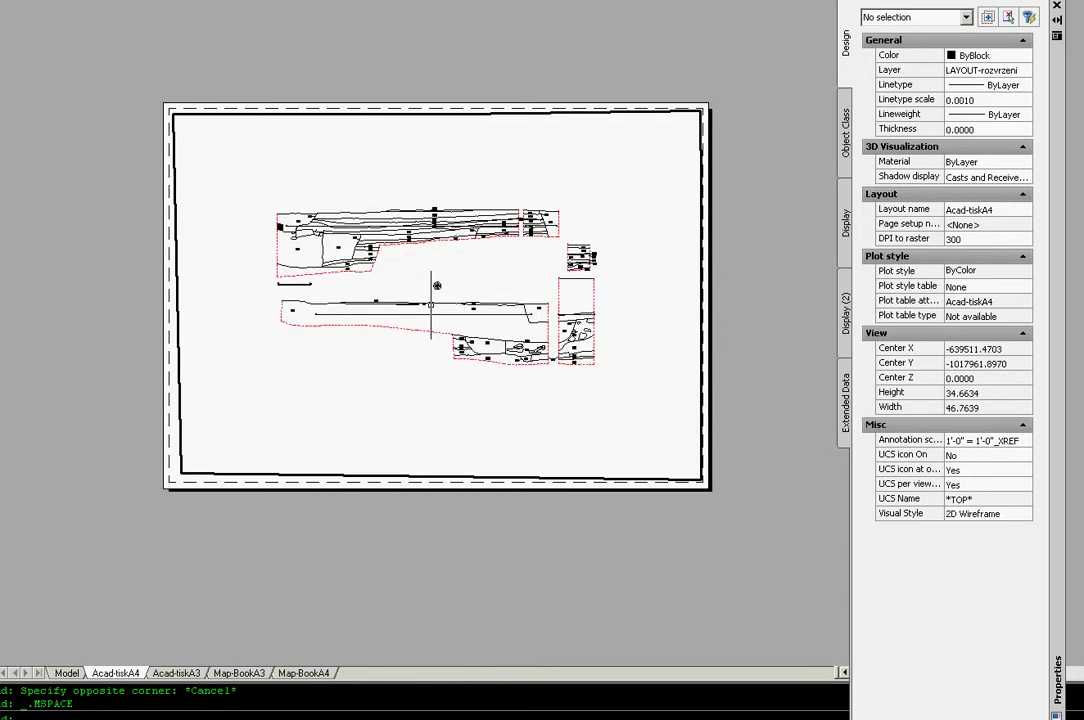
scroll(459, 300, up, 1)
scroll(459, 300, down, 3)
scroll(442, 288, up, 3)
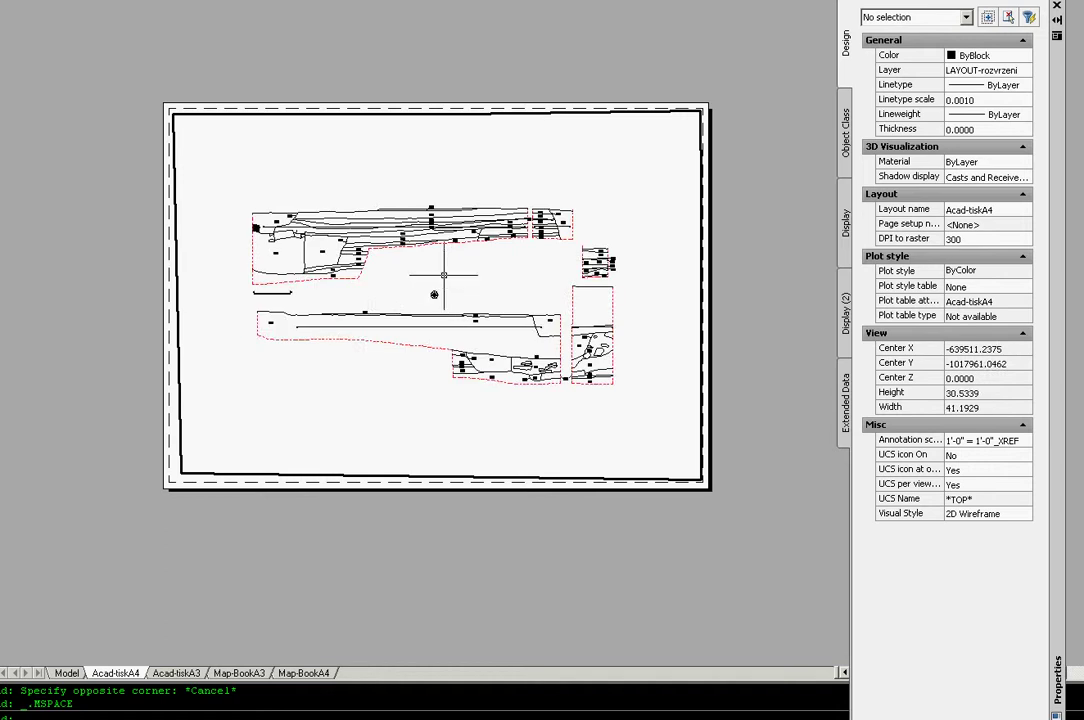
scroll(450, 290, up, 3)
scroll(450, 288, down, 2)
scroll(452, 282, down, 2)
scroll(450, 288, up, 1)
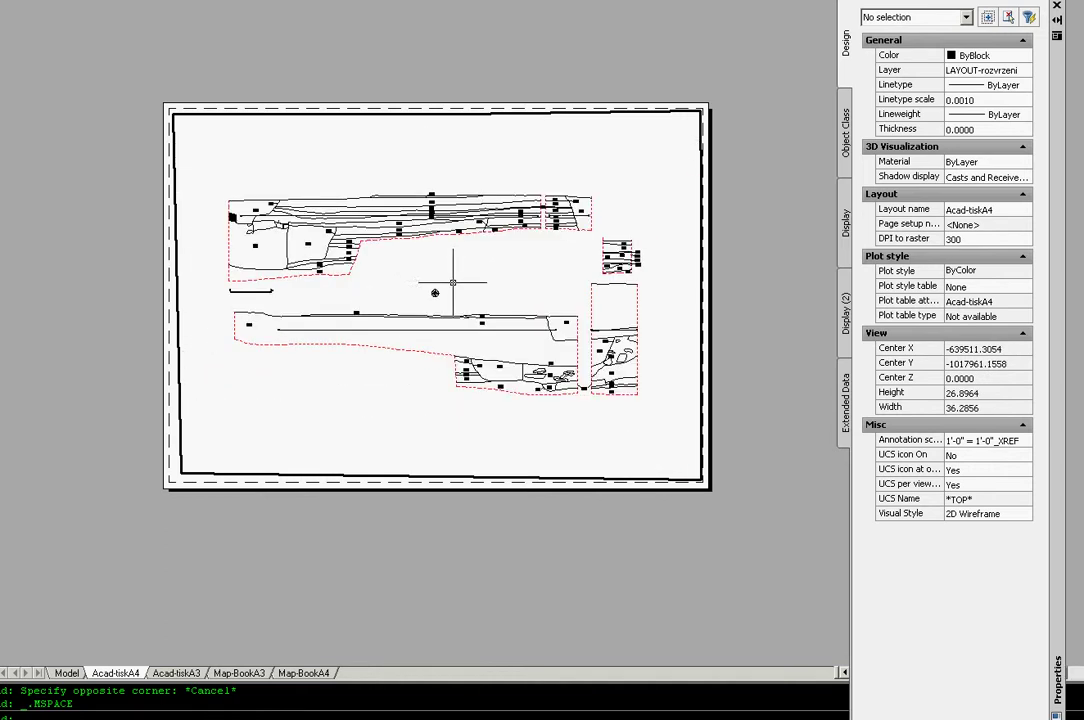
mouse_move(496, 283)
middle_down()
mouse_move(306, 289)
mouse_move(408, 276)
middle_up()
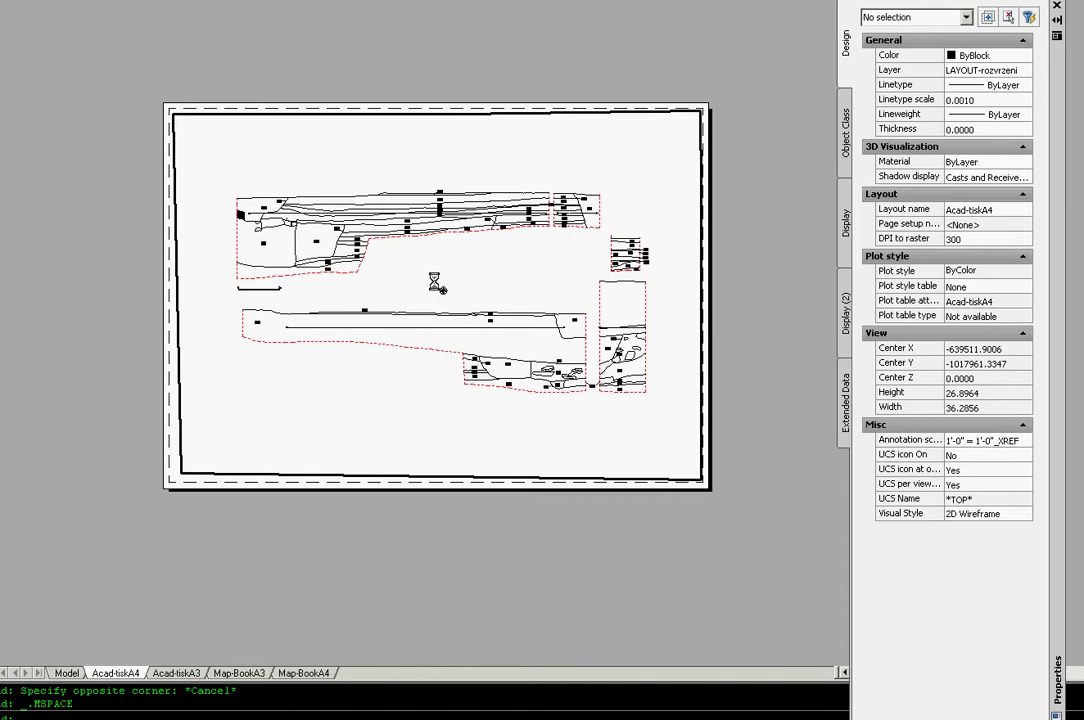
Restore the top plan view, return to paper space, and check the viewport's 0.3732 scale
mouse_move(436, 284)
ctrl+shift+middle_down()
mouse_move(426, 298)
mouse_move(446, 344)
mouse_move(428, 380)
ctrl+shift+middle_up()
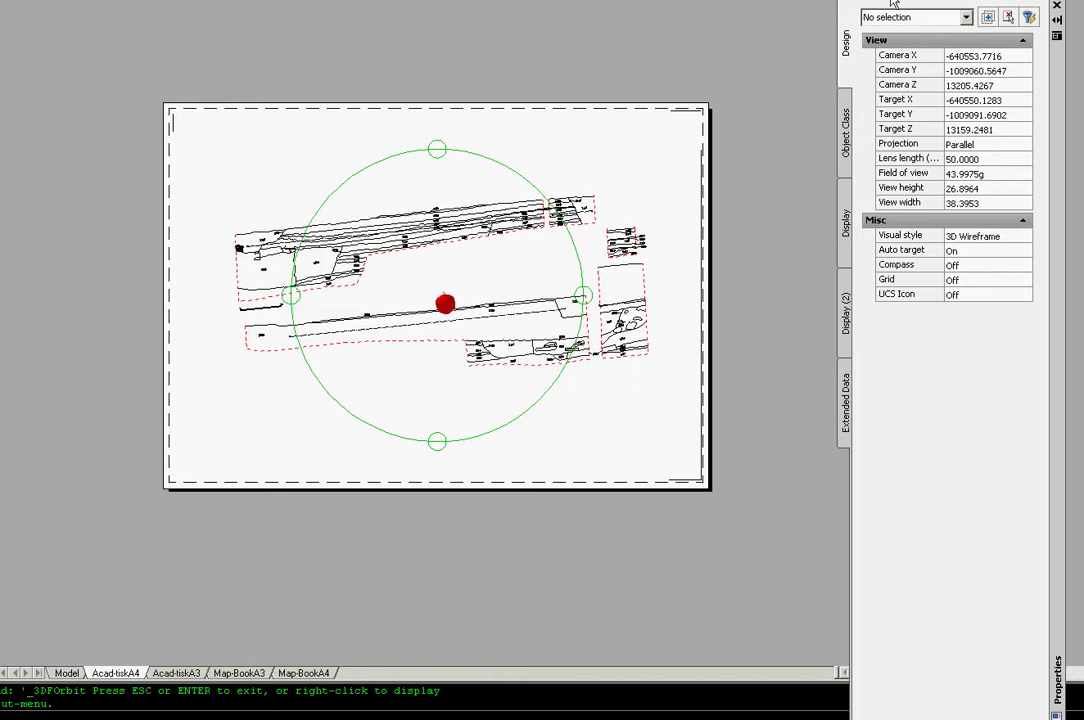
key(Escape)
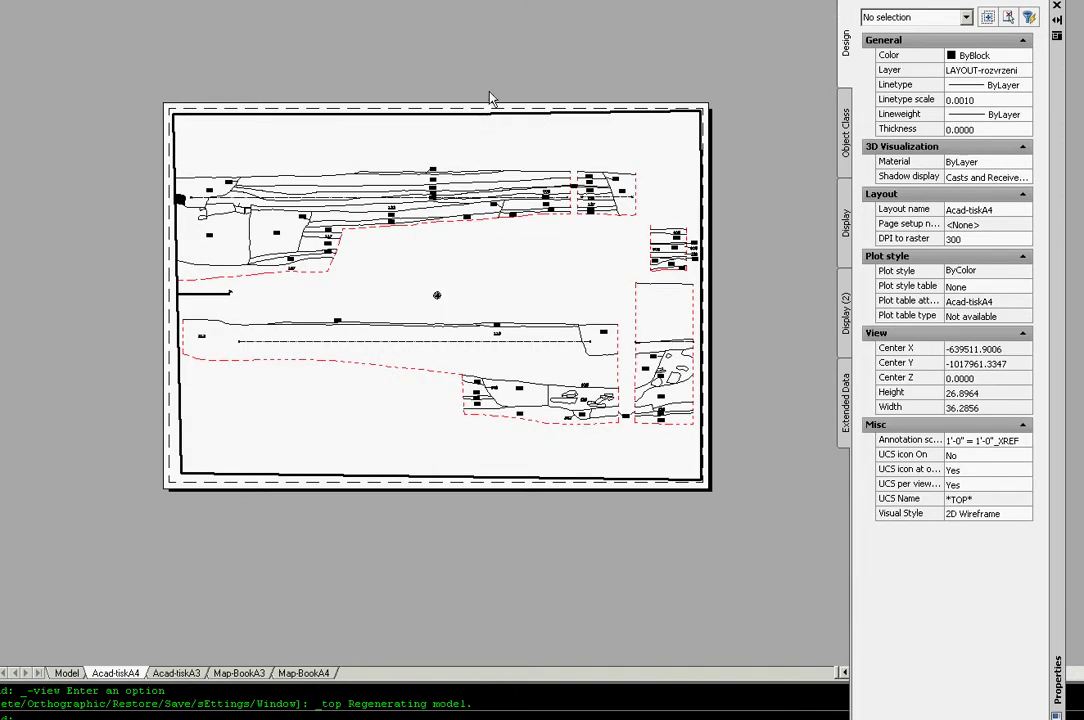
double_click(490, 97)
click(458, 112)
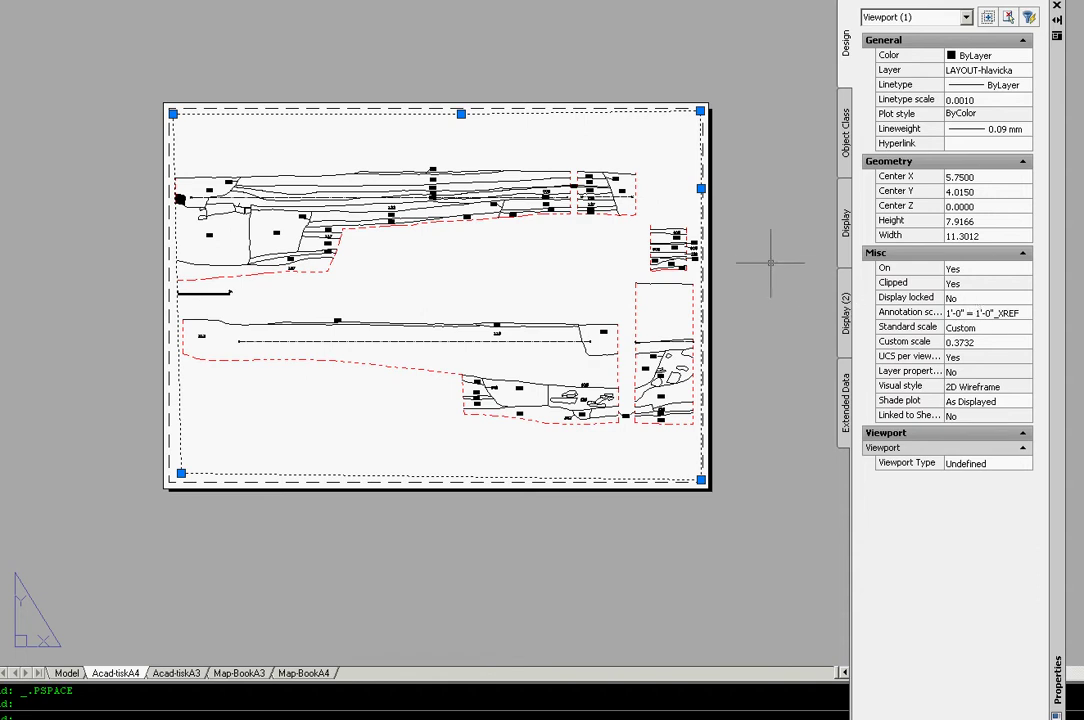
key(Escape)
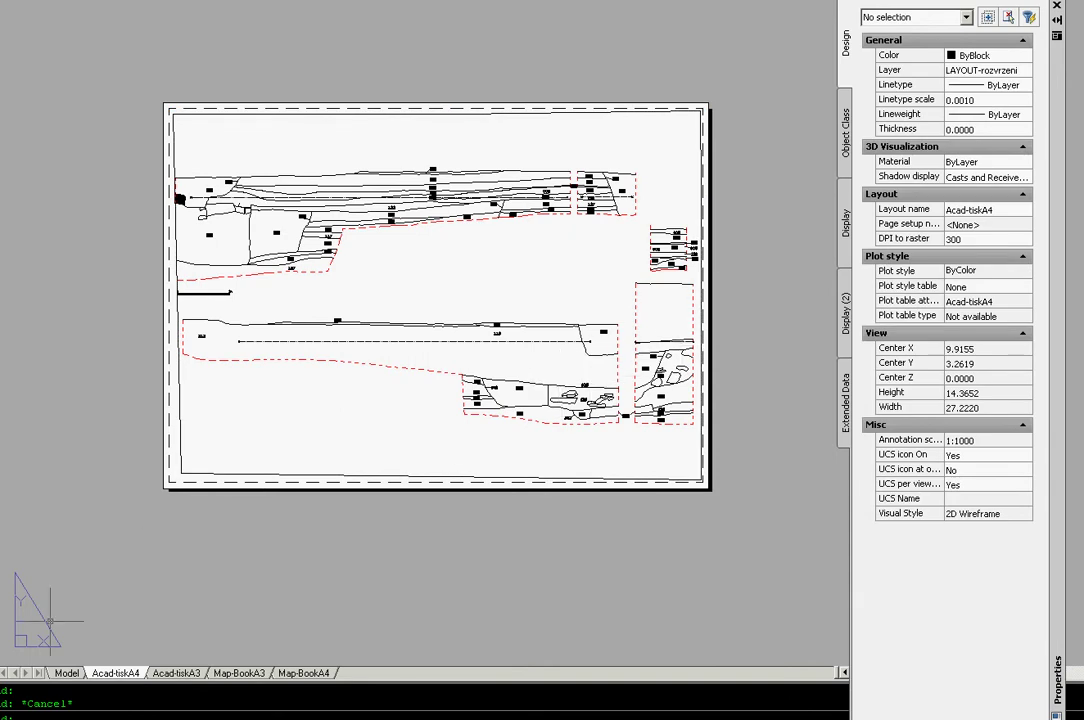
Pass through Acad-tiskA4, Acad-tiskA3, Map-BookA3 and Map-BookA4, ending back in model space
click(66, 673)
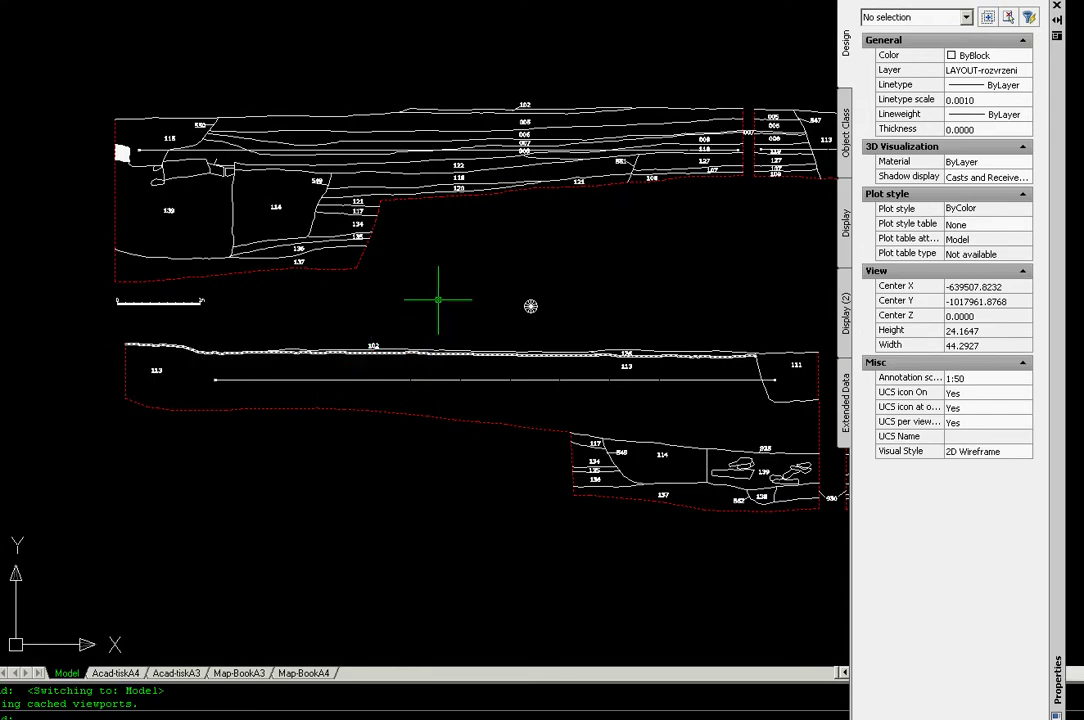
scroll(457, 298, down, 2)
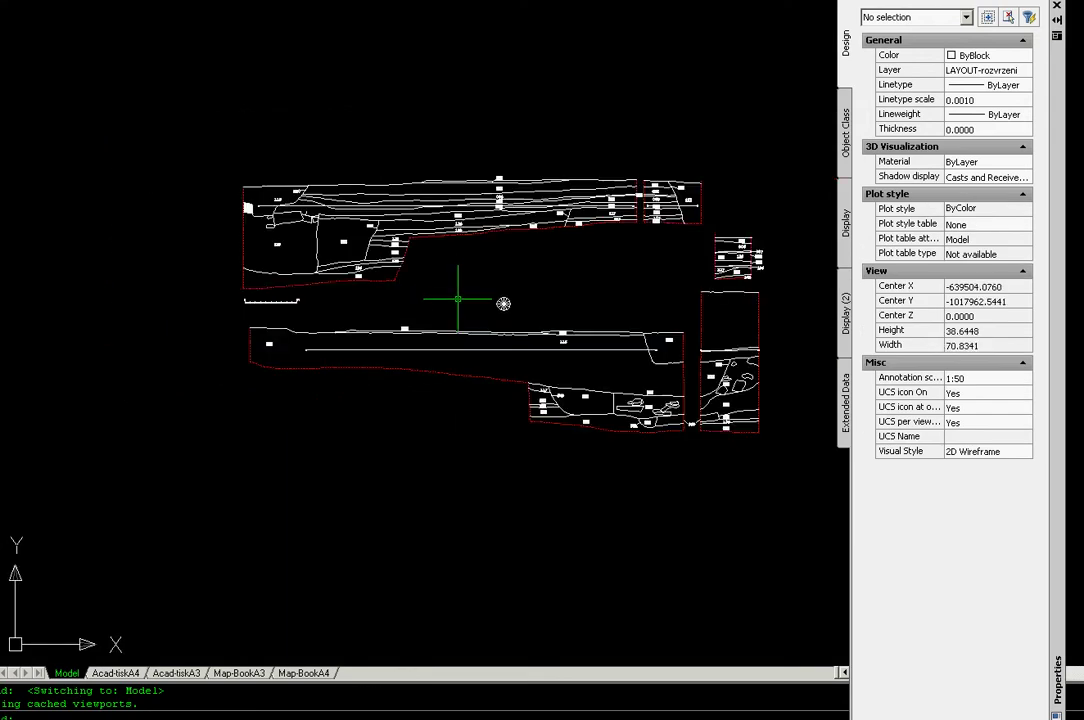
click(132, 675)
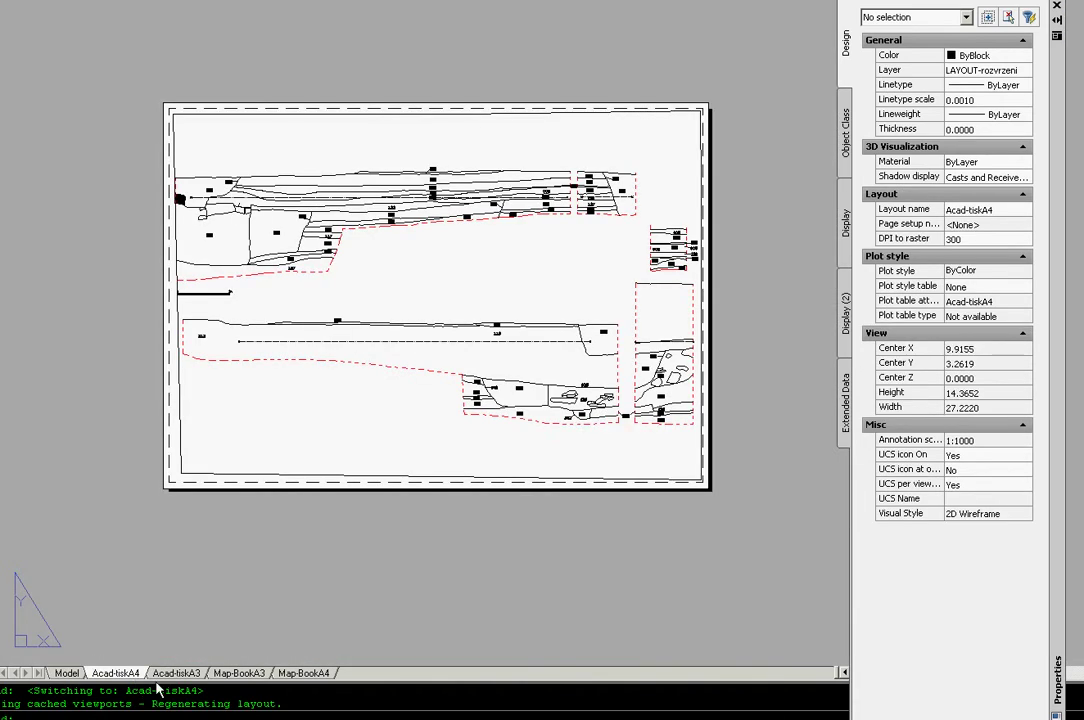
click(176, 673)
click(239, 678)
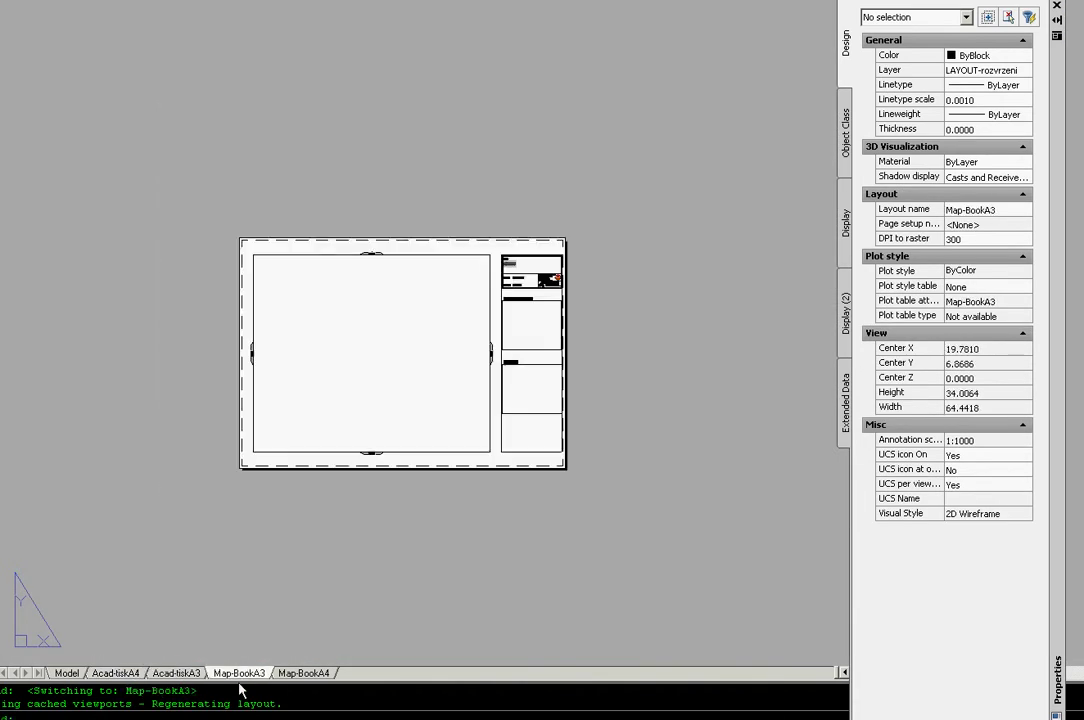
click(318, 678)
click(262, 677)
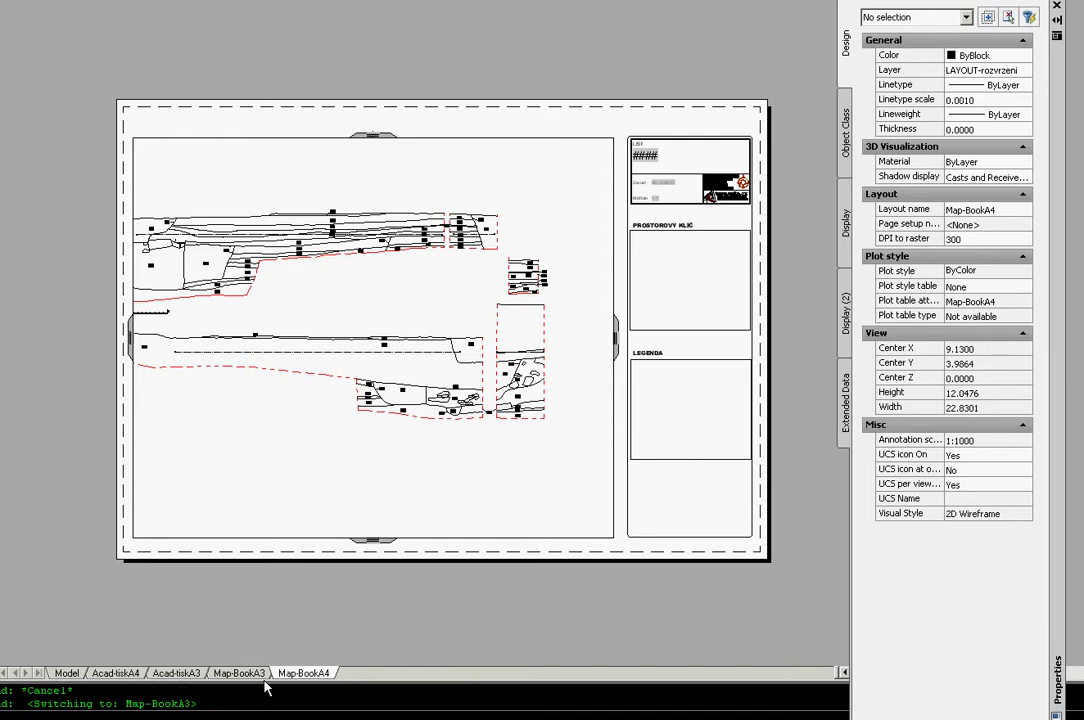
click(190, 679)
mouse_move(115, 673)
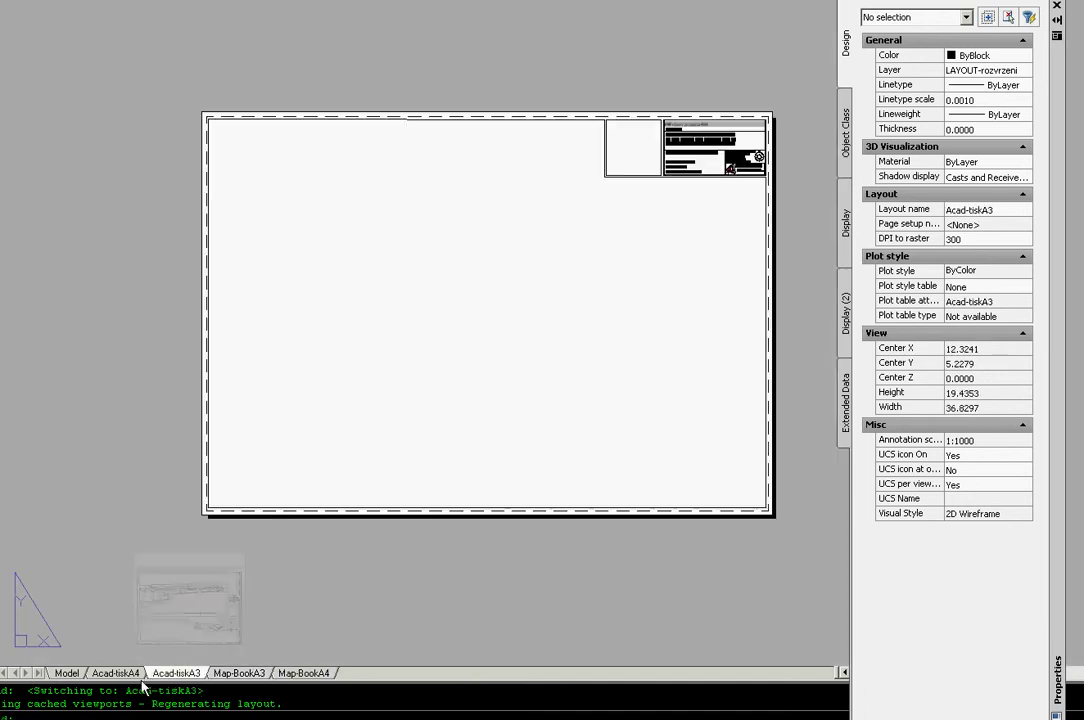
click(130, 676)
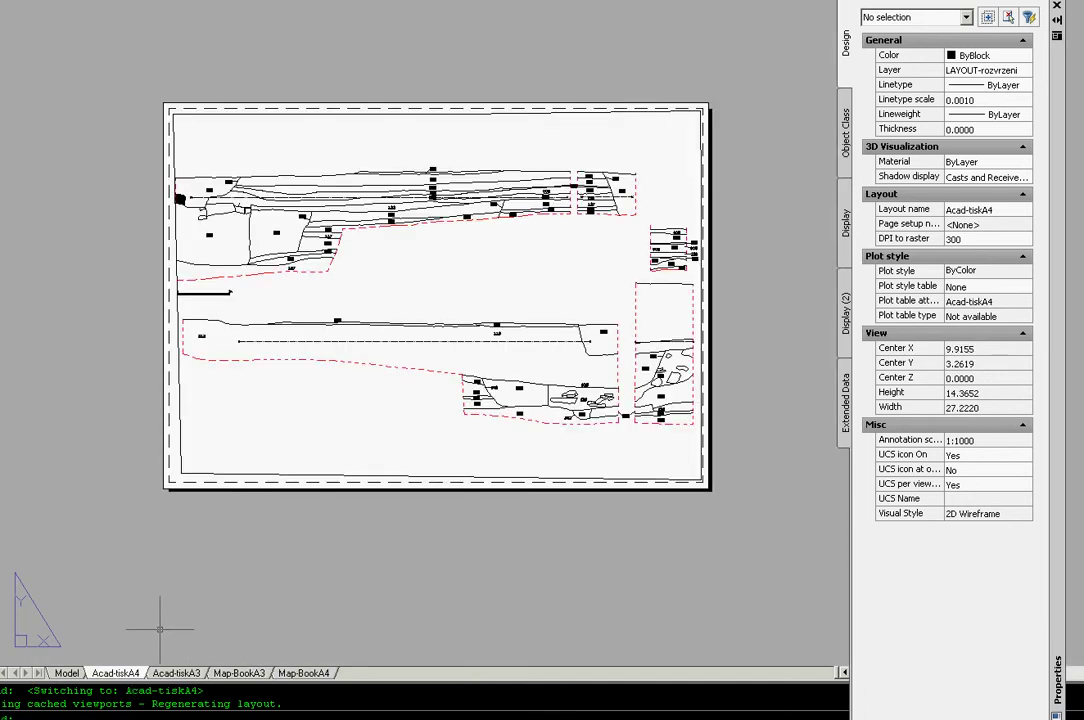
click(84, 680)
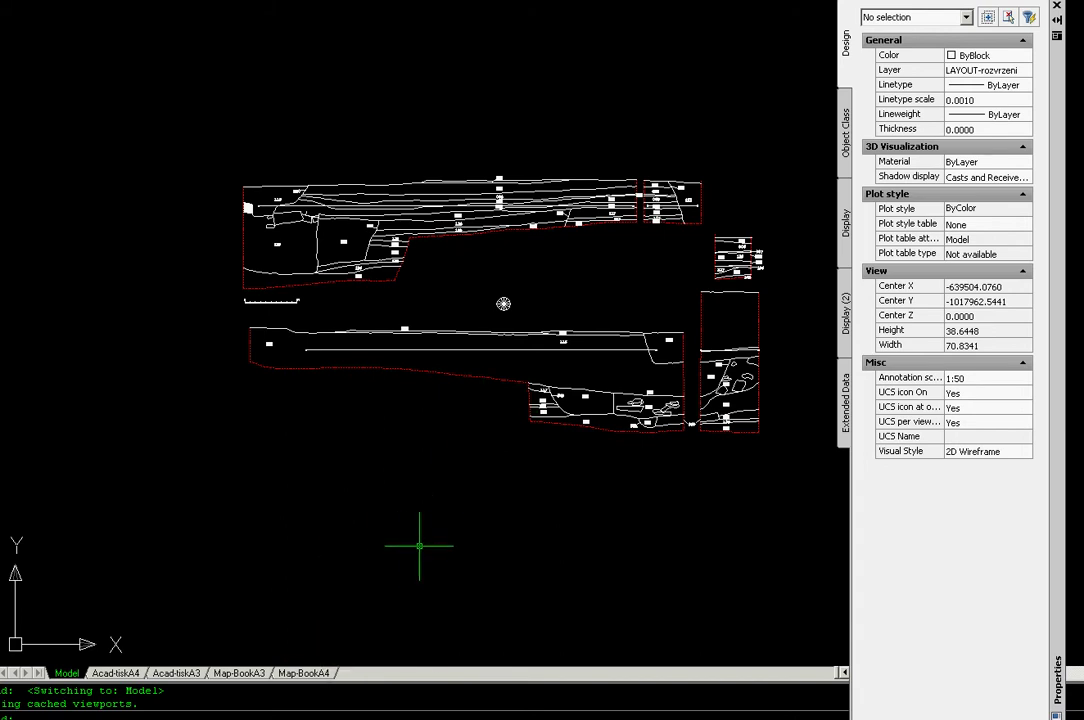
Create a new layout and rename Layout1 to 'tlacTibor'
scroll(460, 305, up, 1)
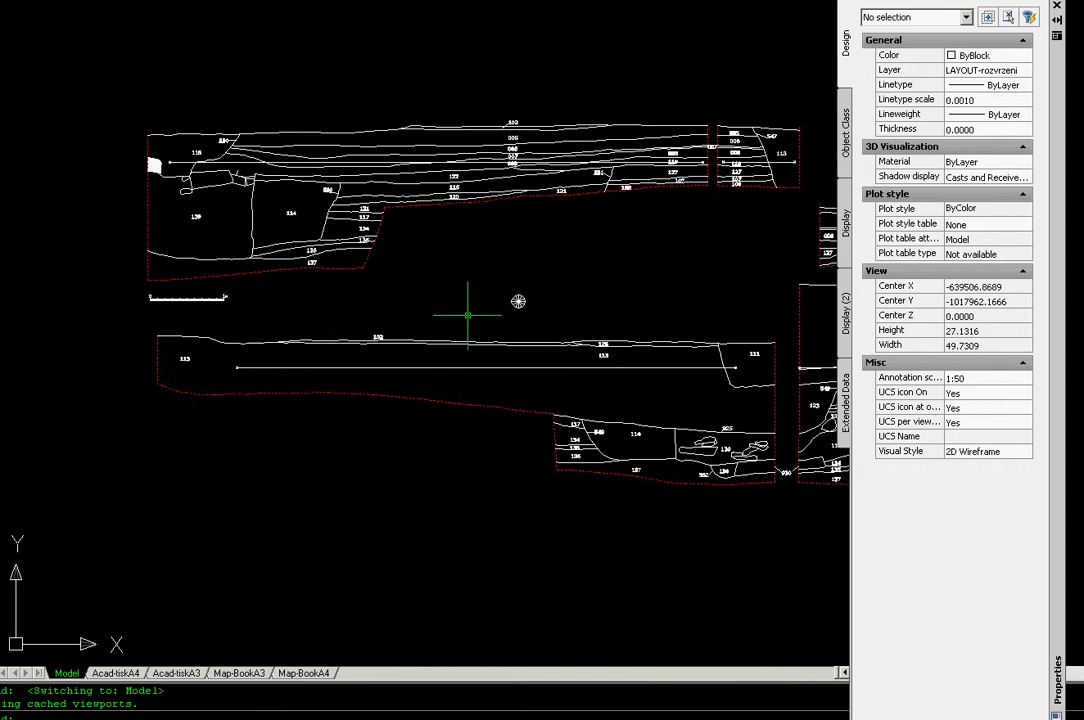
scroll(460, 315, down, 1)
scroll(500, 310, up, 1)
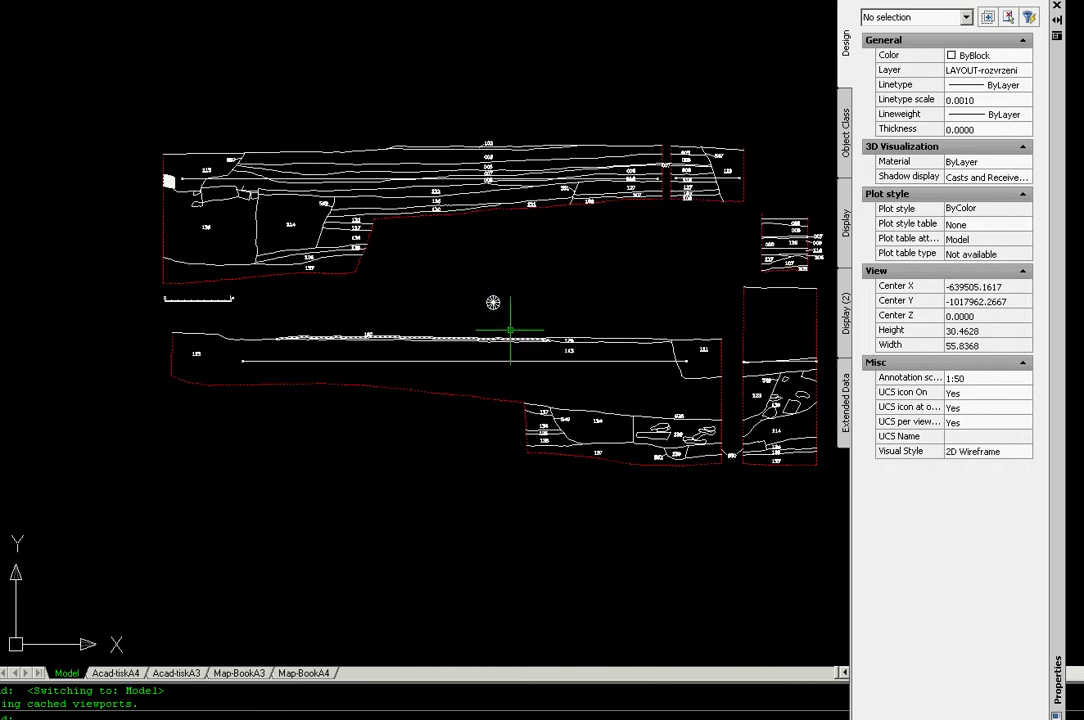
right_click(313, 673)
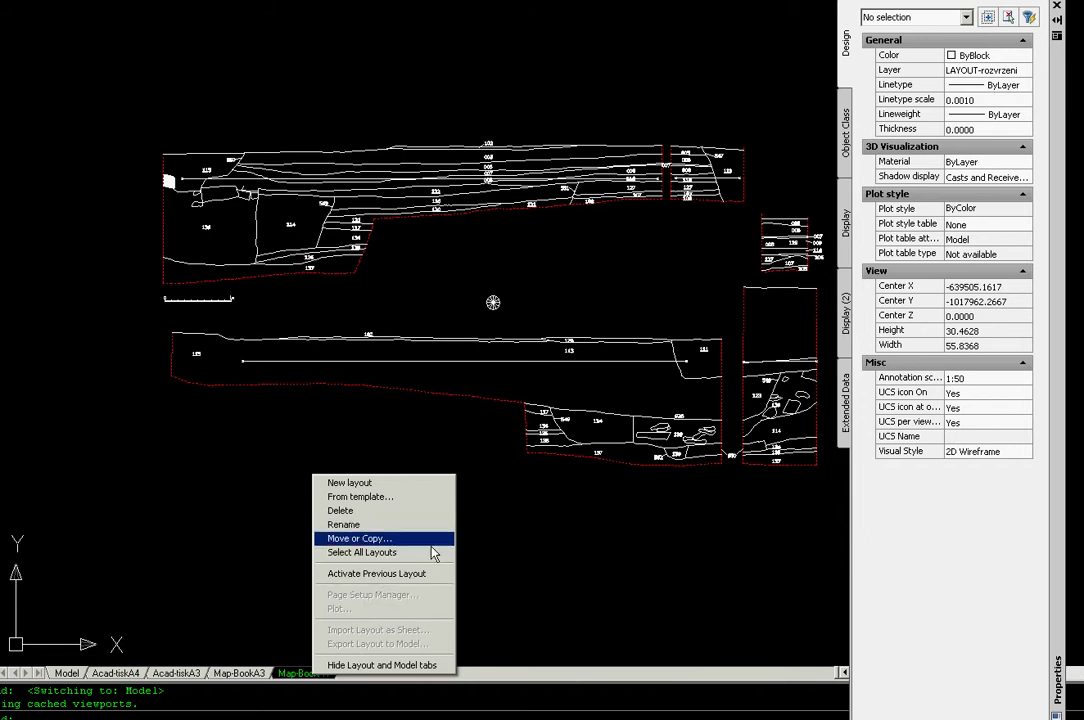
click(350, 482)
click(360, 673)
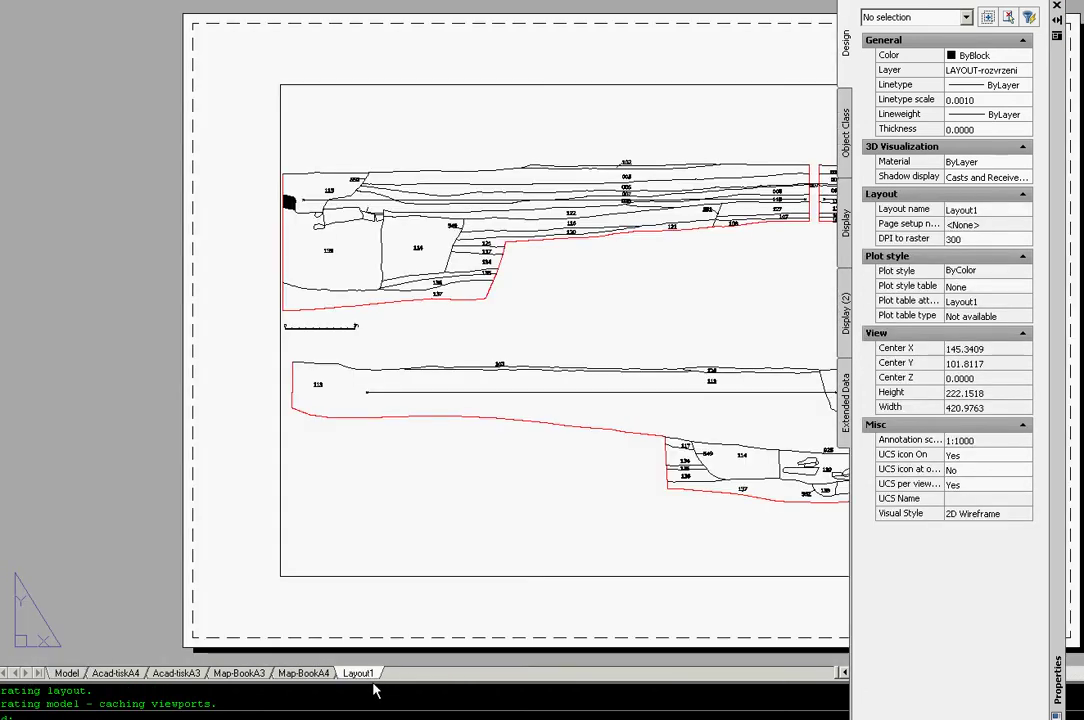
right_click(373, 677)
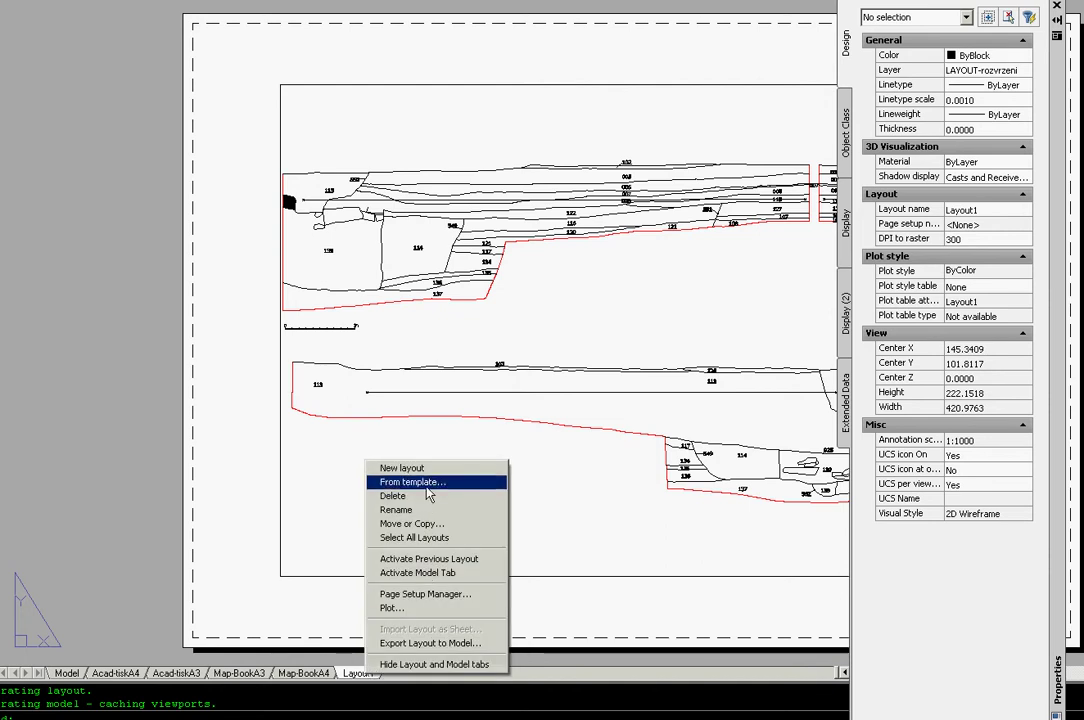
click(419, 514)
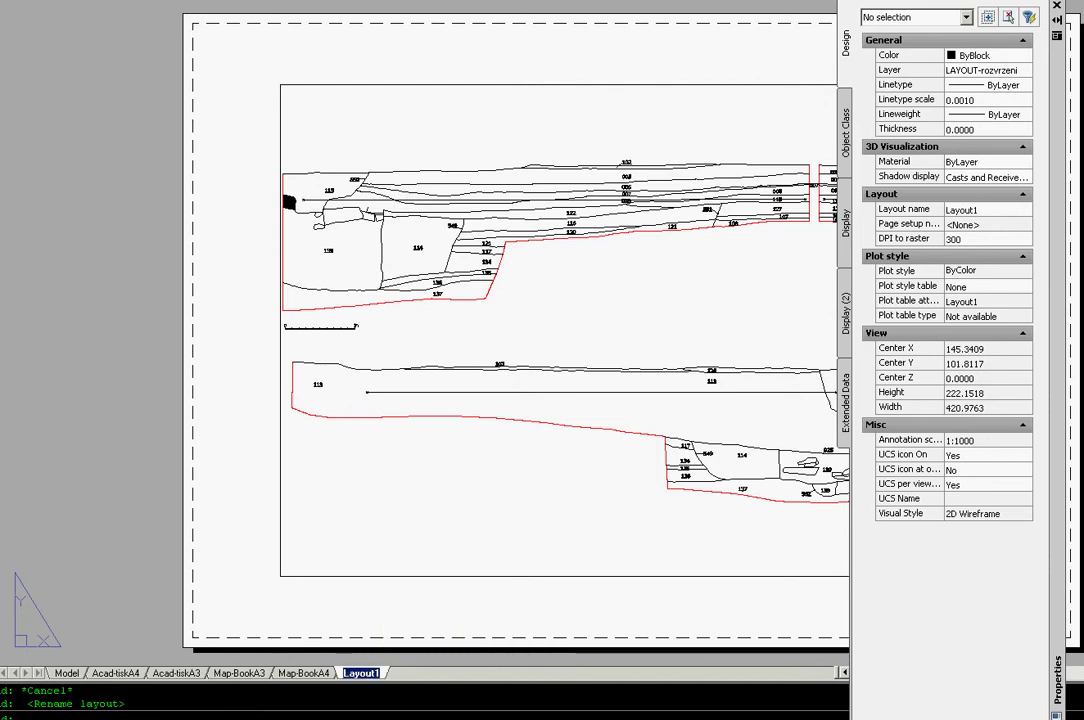
text(tlacTiboi)
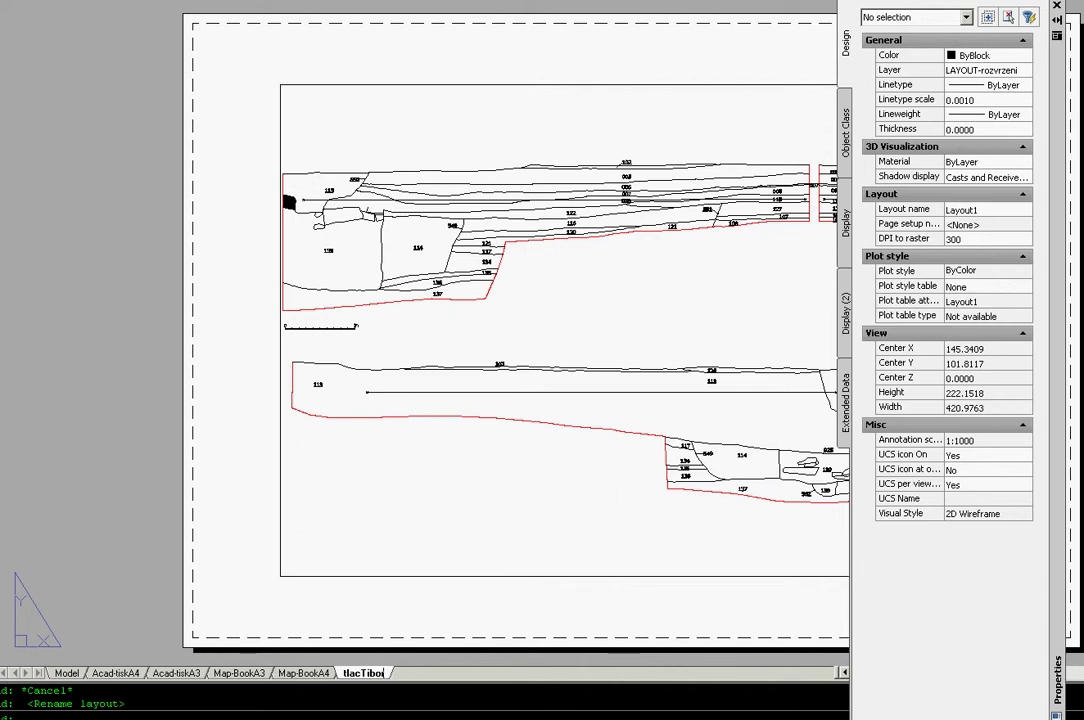
text(r)
key(Return)
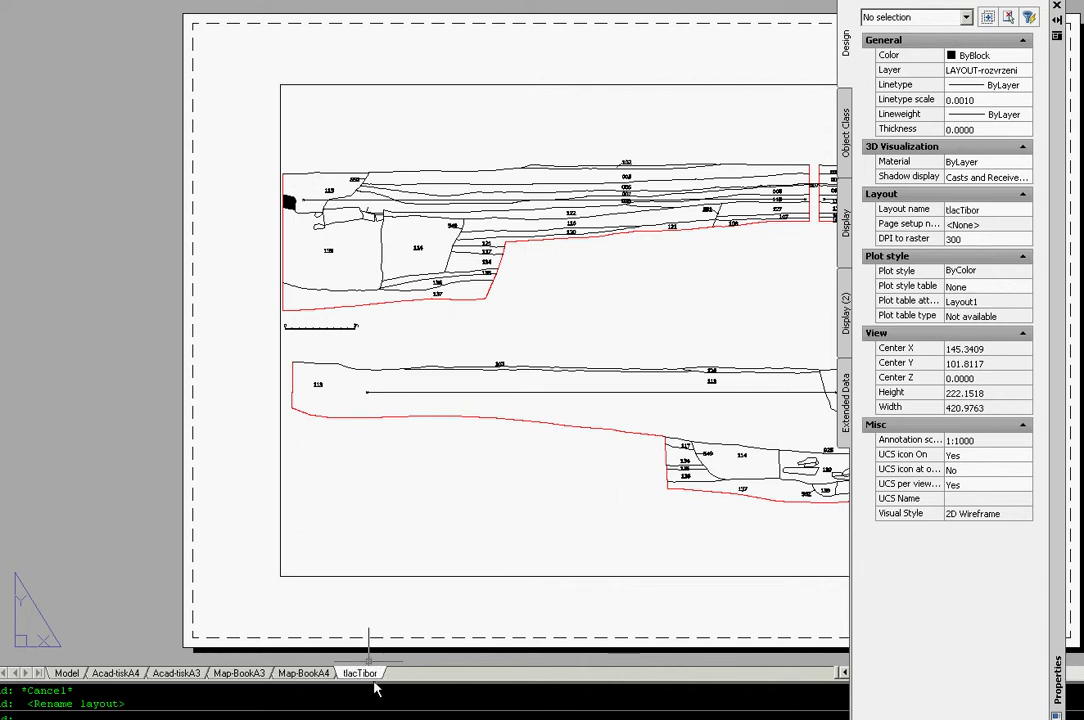
Delete the default viewport from the tlacTibor sheet
drag(340, 485, 280, 425)
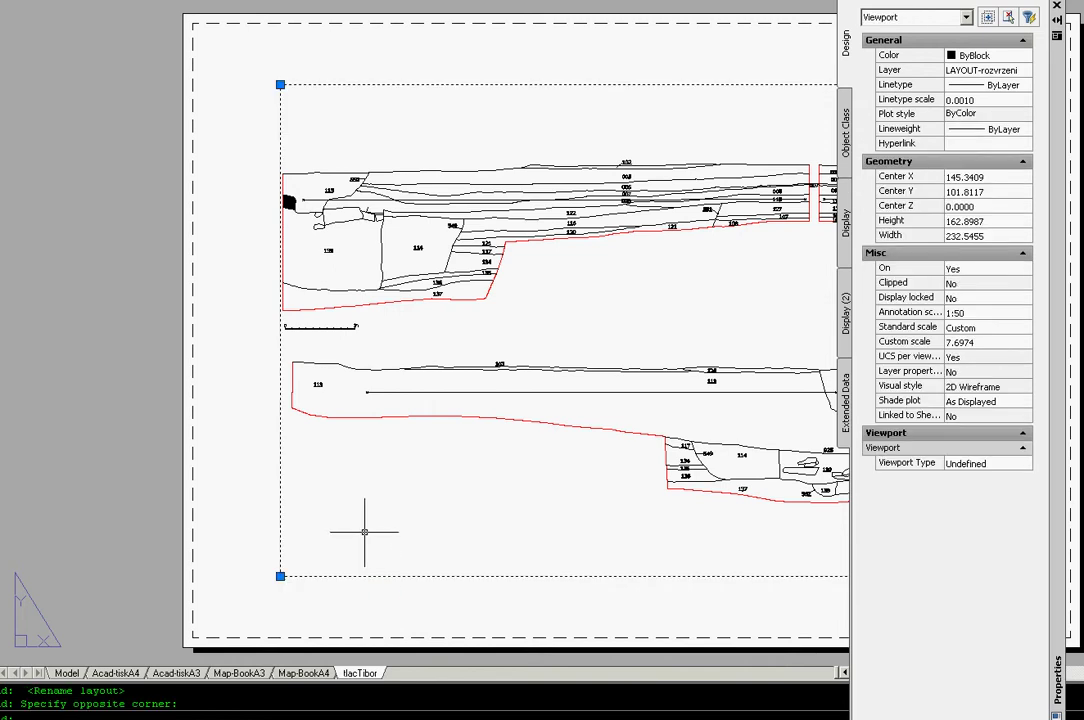
scroll(362, 489, down, 2)
scroll(362, 489, up, 2)
scroll(375, 472, down, 2)
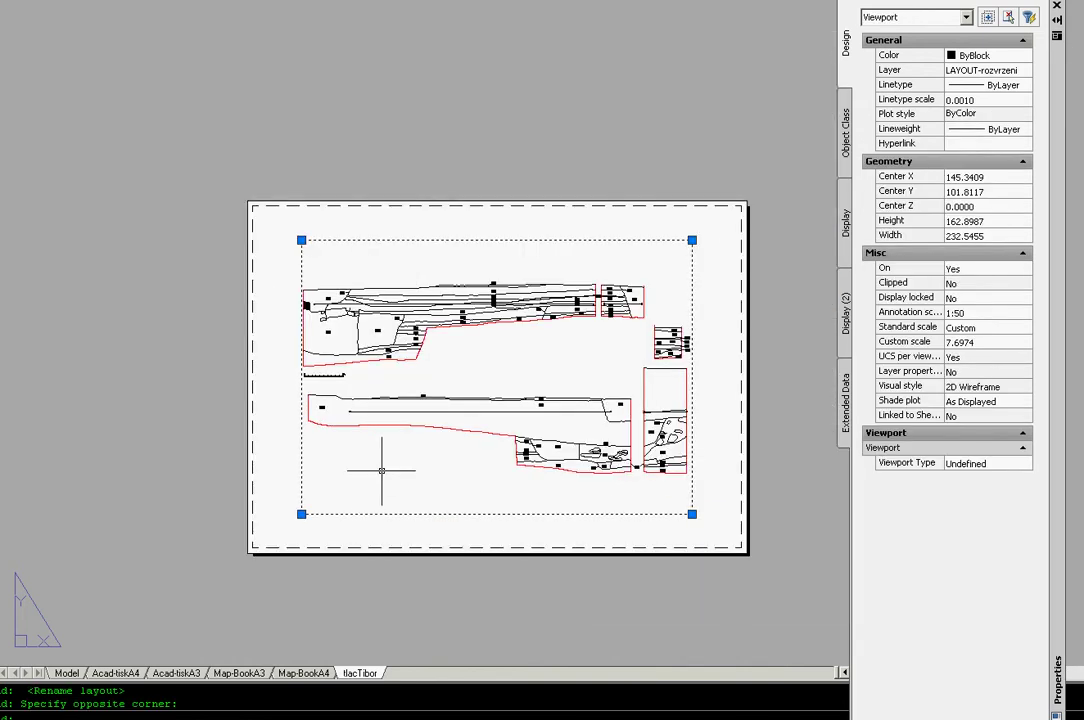
scroll(375, 472, down, 1)
key(Delete)
scroll(508, 387, up, 3)
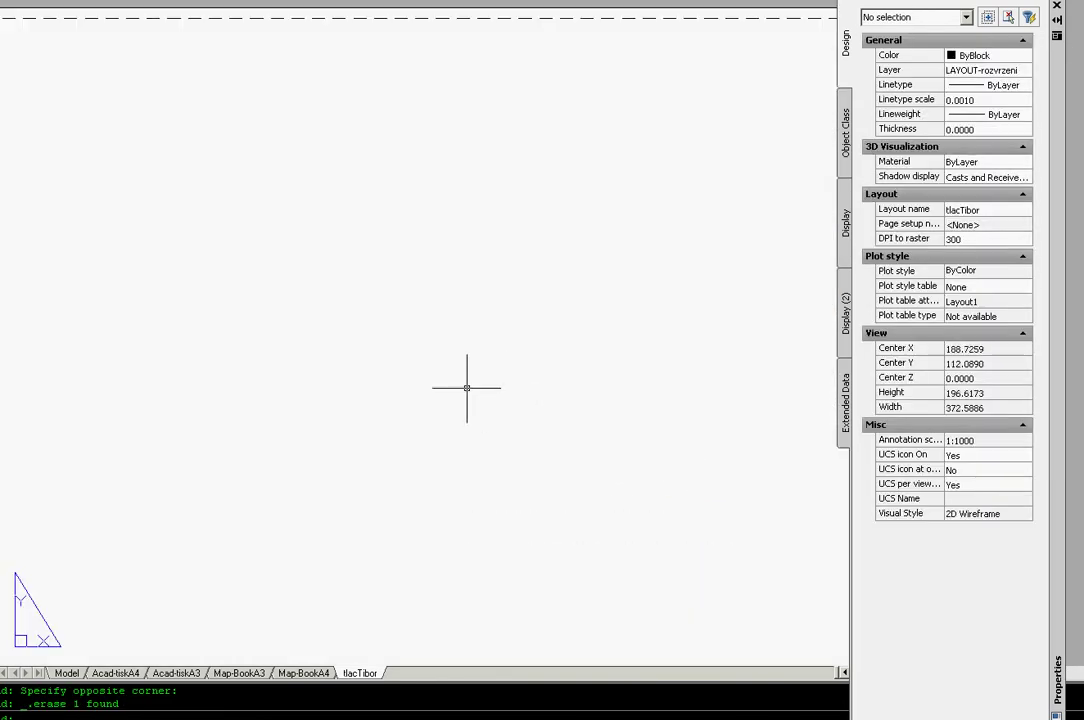
scroll(472, 367, down, 1)
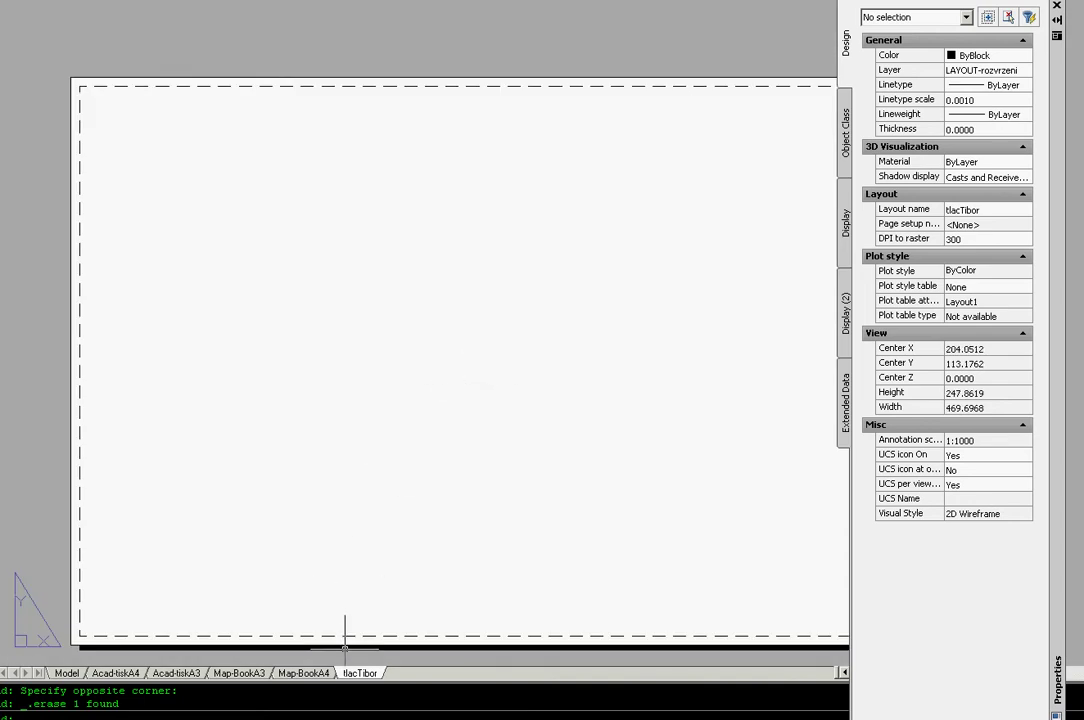
Edit the tlacTibor page setup, keeping Adobe PDF as printer and A4 paper
right_click(361, 685)
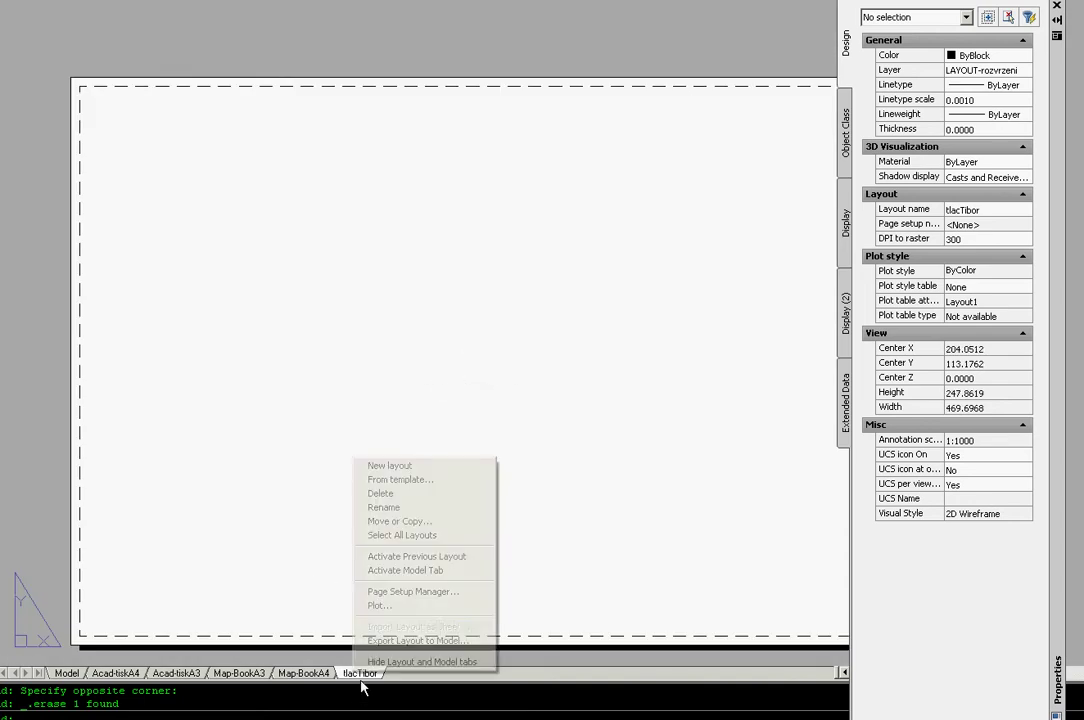
click(428, 596)
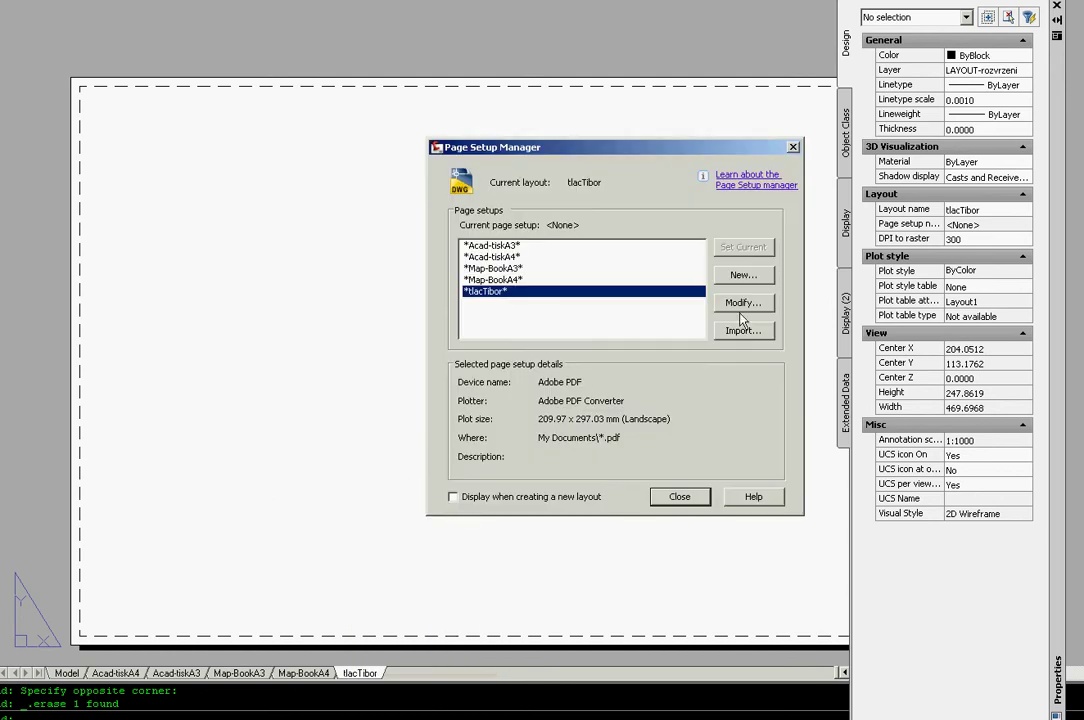
click(741, 306)
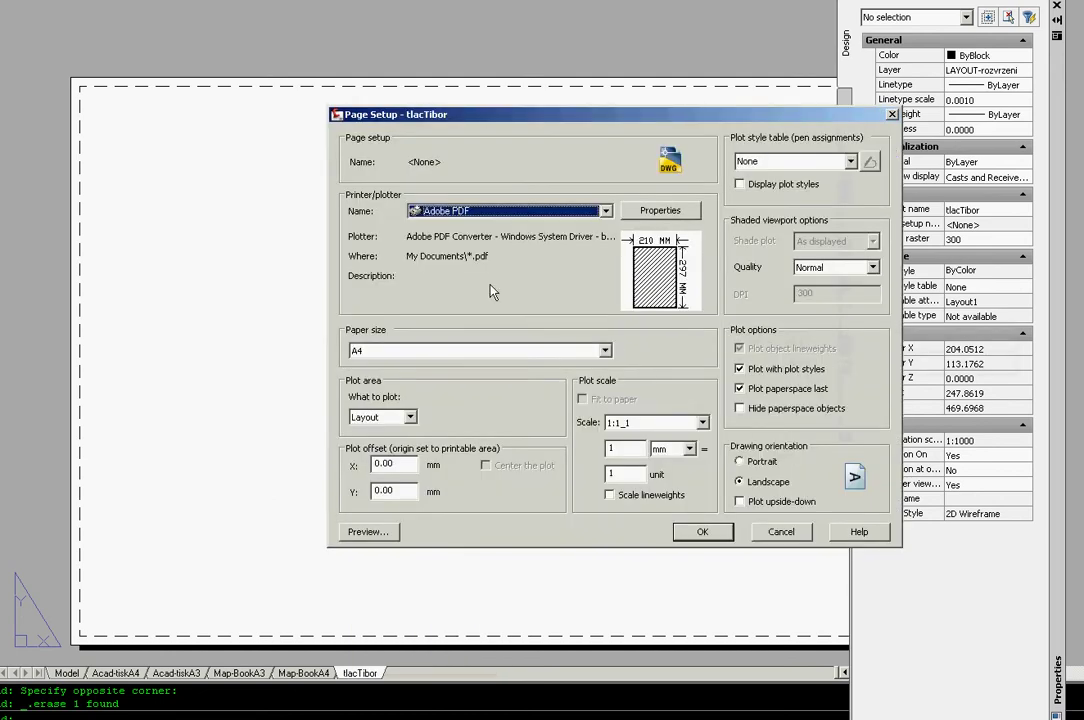
drag(545, 122, 435, 140)
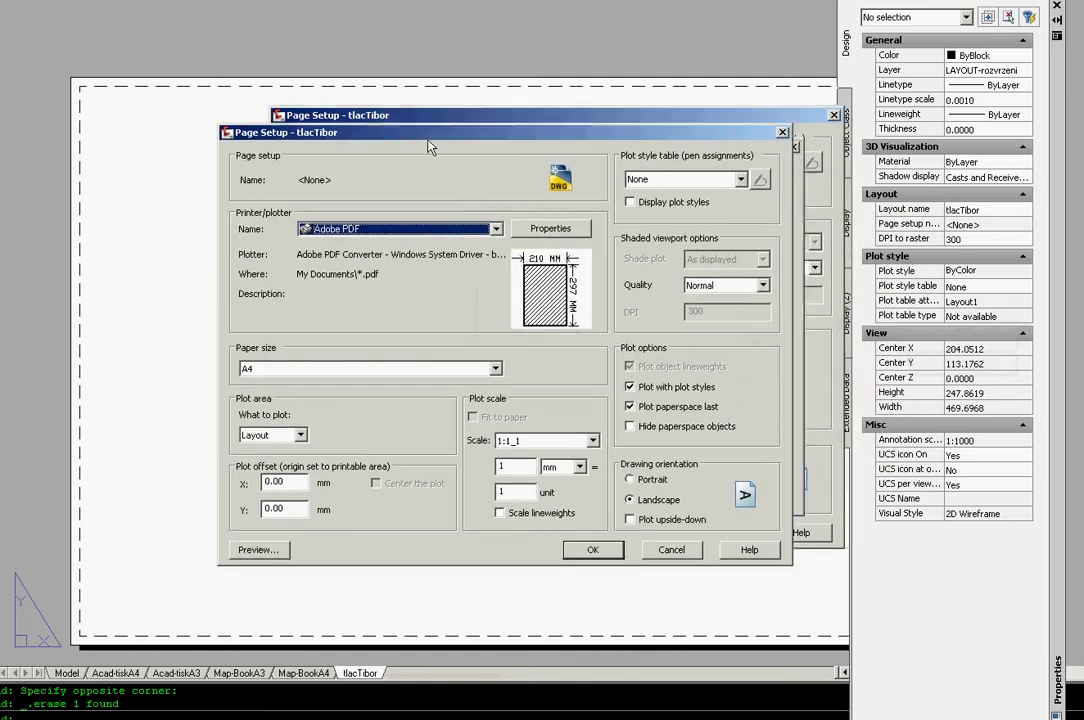
click(466, 237)
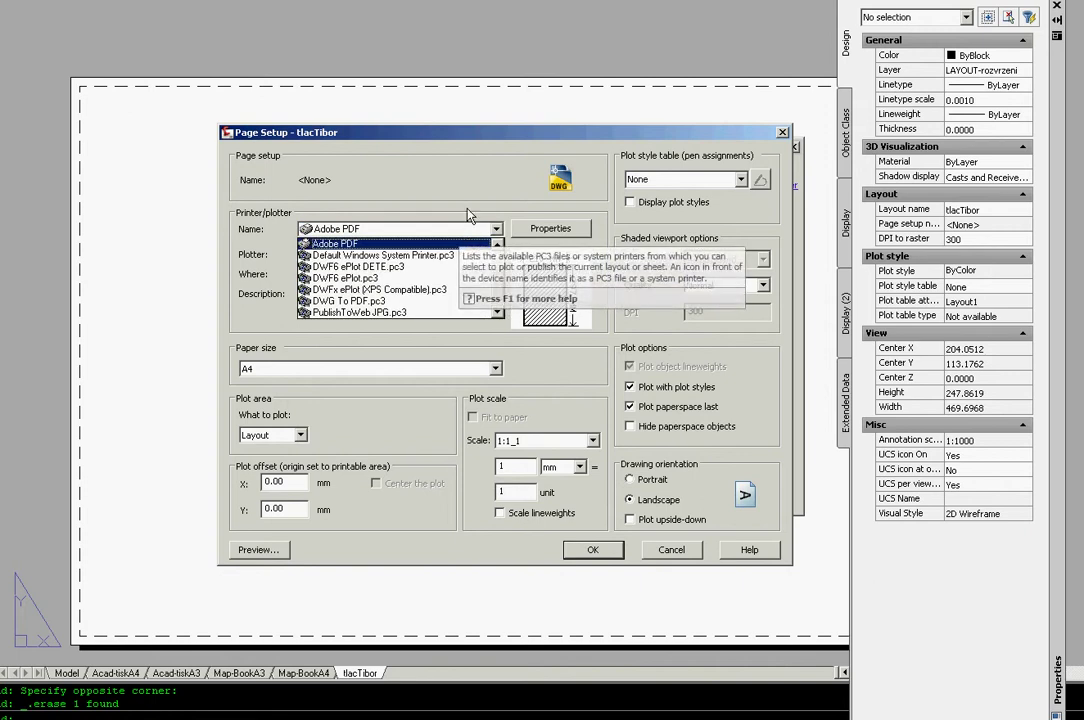
click(465, 235)
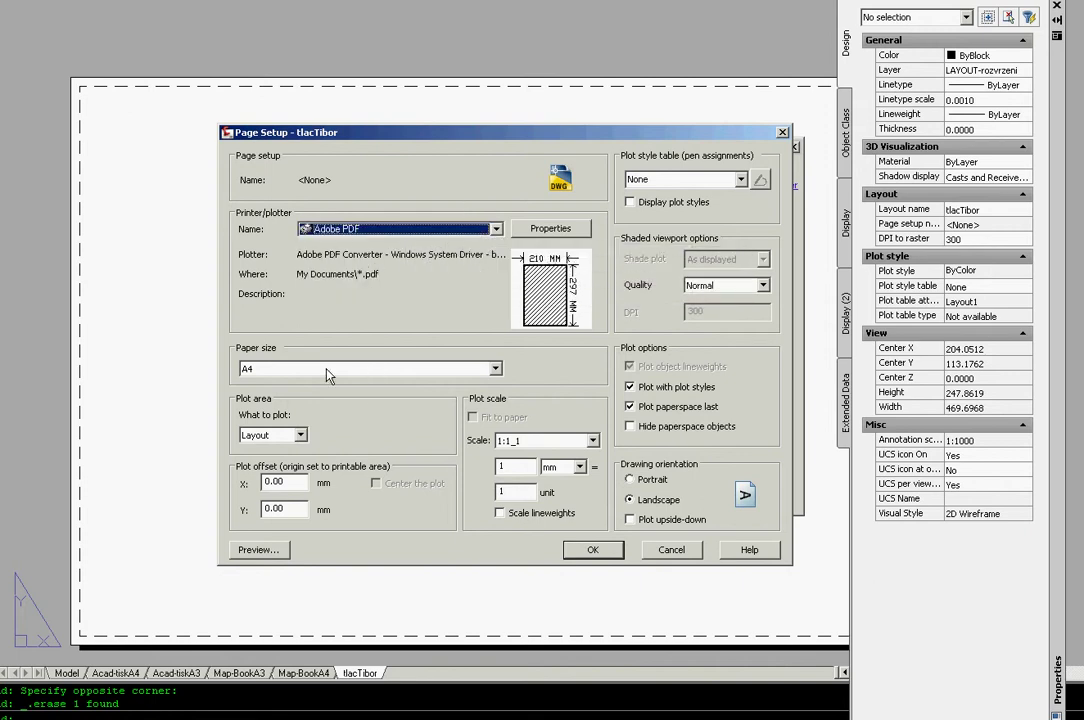
click(372, 369)
click(384, 367)
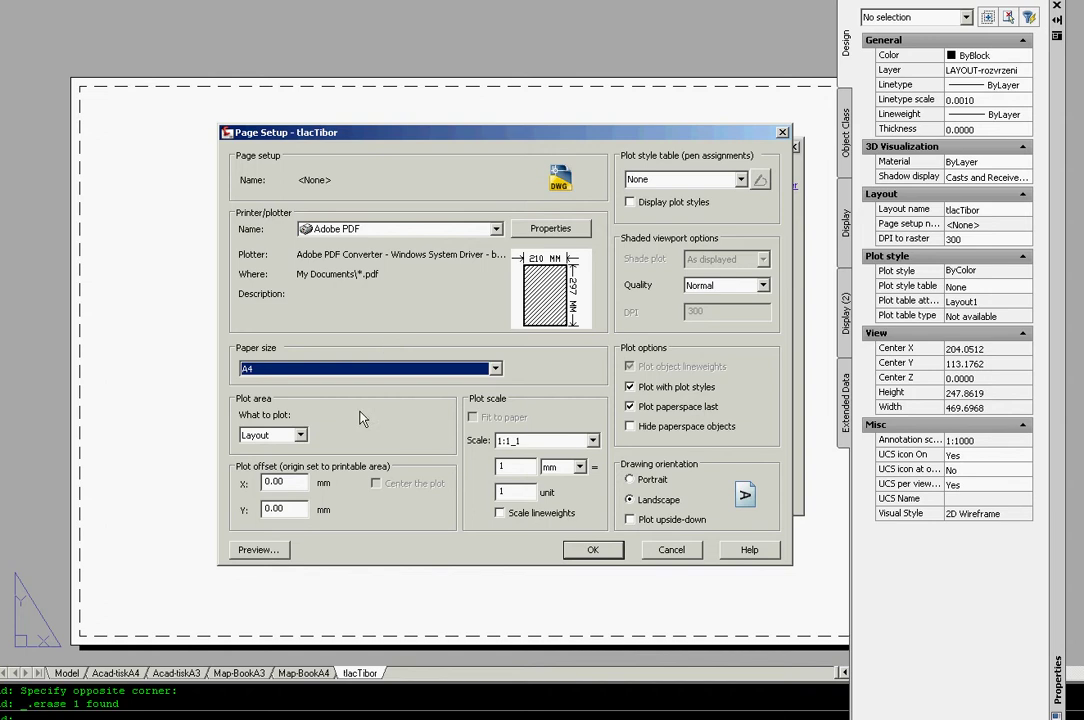
Set 1 mm to equal 0.001 units with no plot style table, and accept
click(513, 494)
text(0.001)
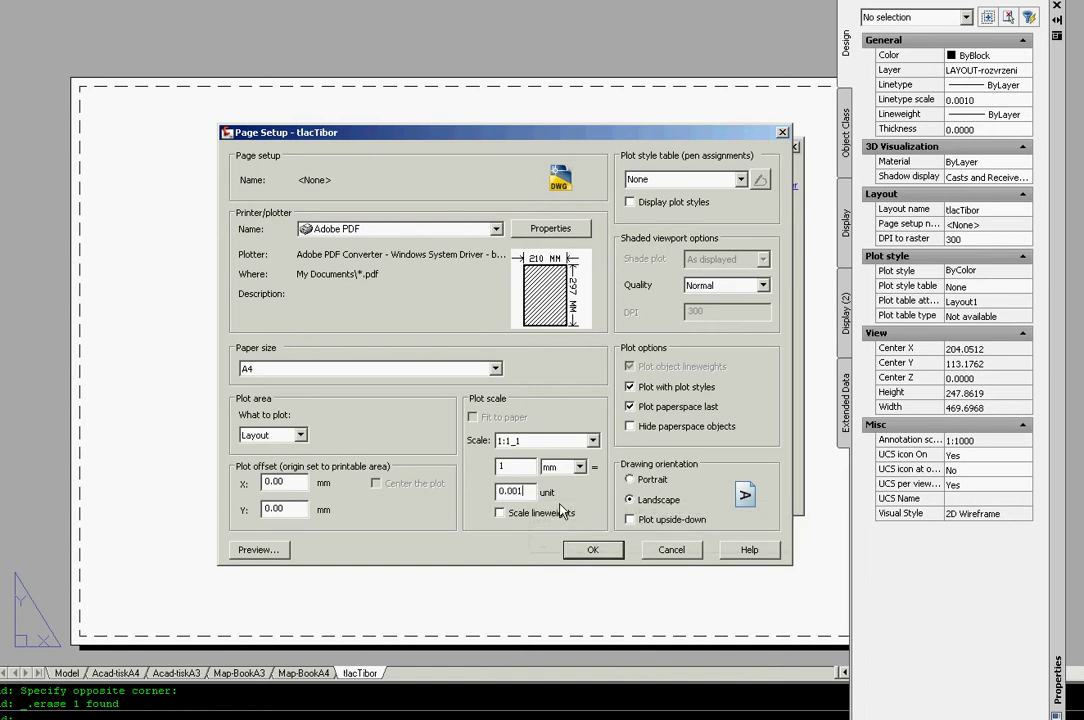
click(534, 493)
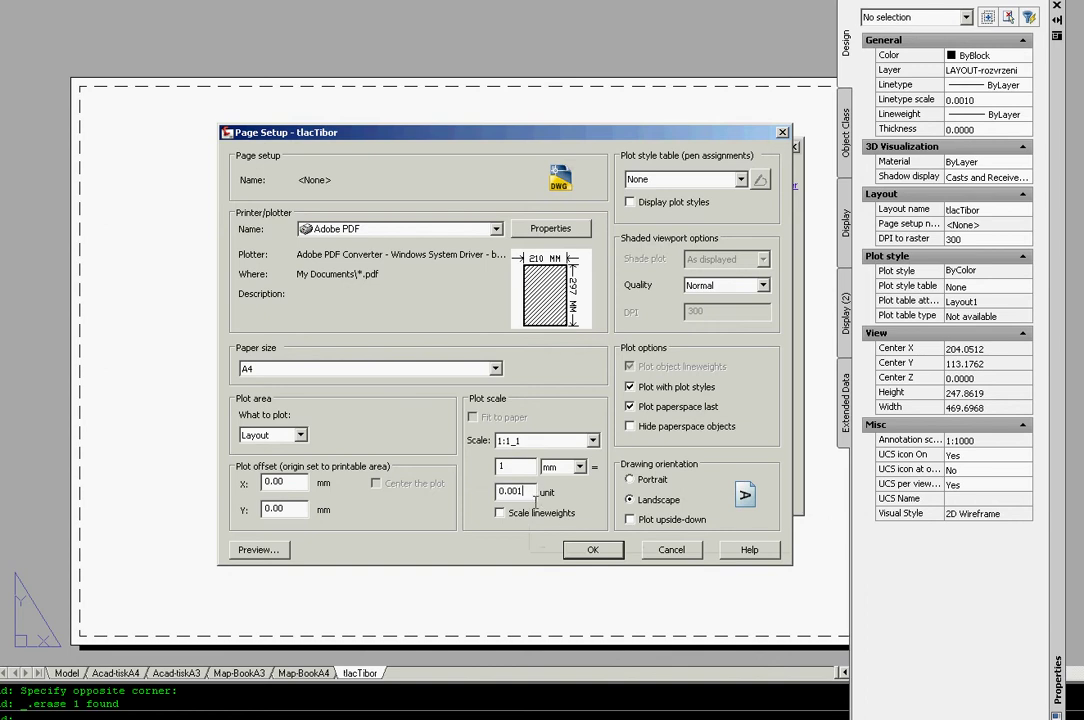
click(579, 467)
click(556, 482)
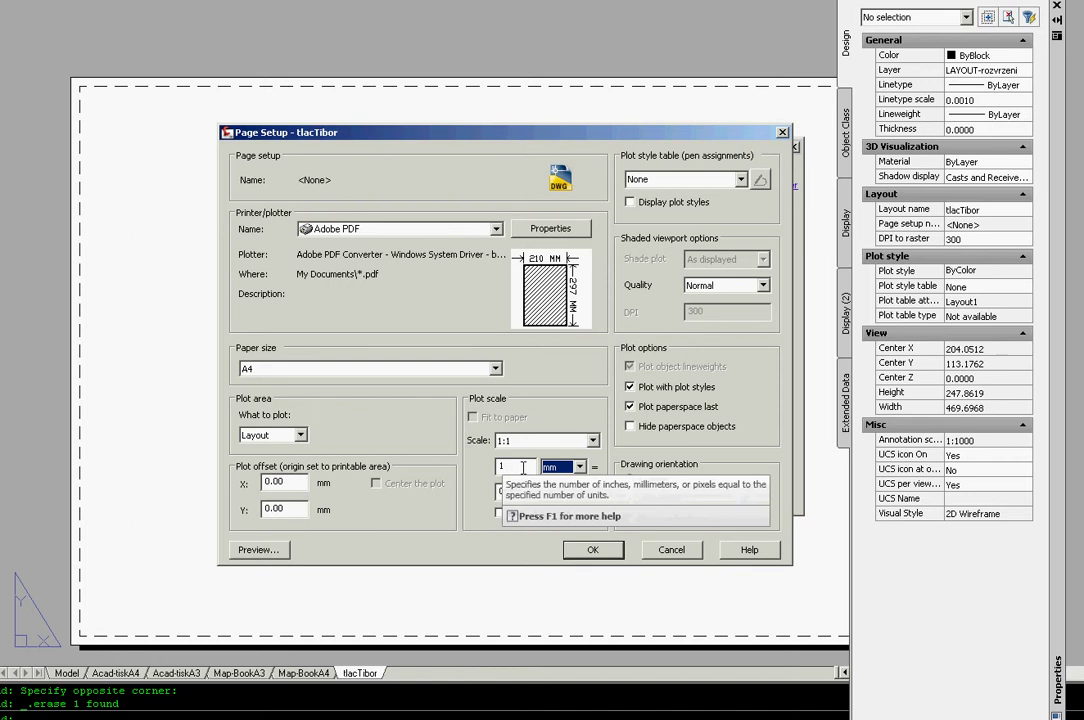
click(745, 180)
click(750, 172)
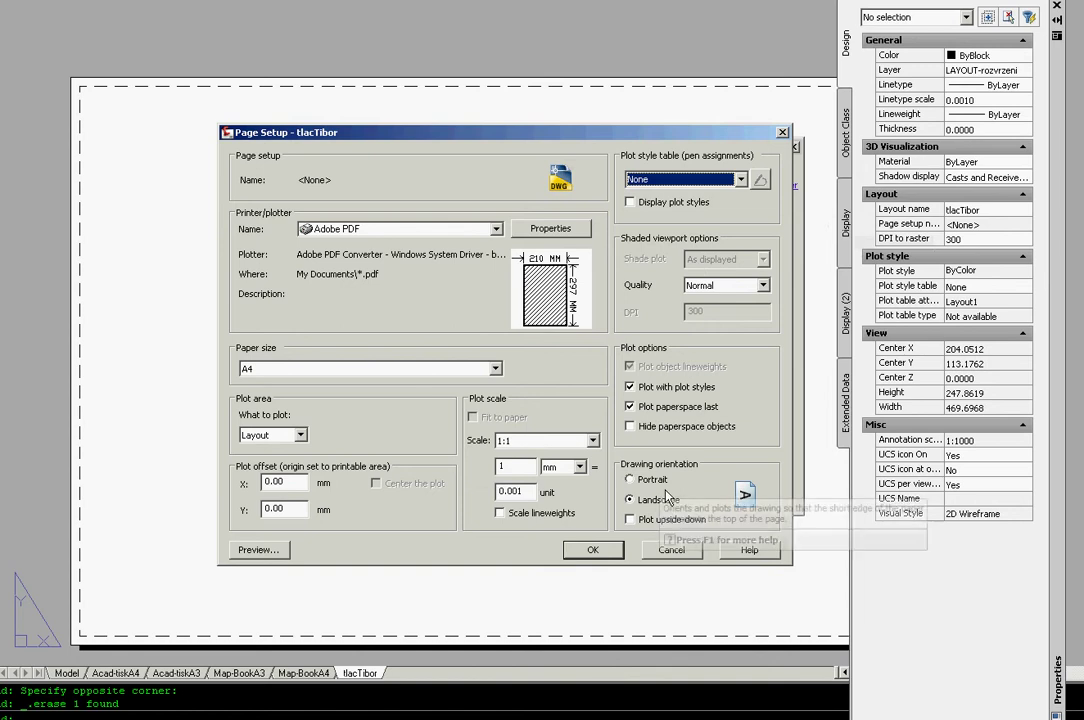
key(Return)
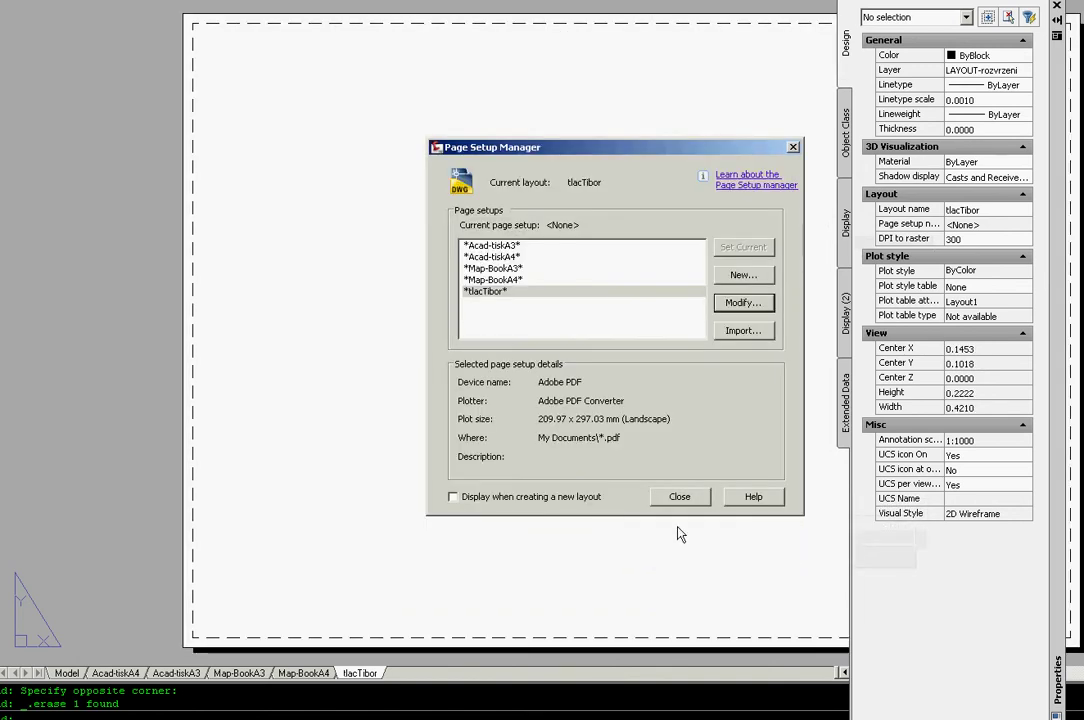
Draw a rectangle from the top-left to bottom-right printable corners of the tlacTibor sheet
click(680, 500)
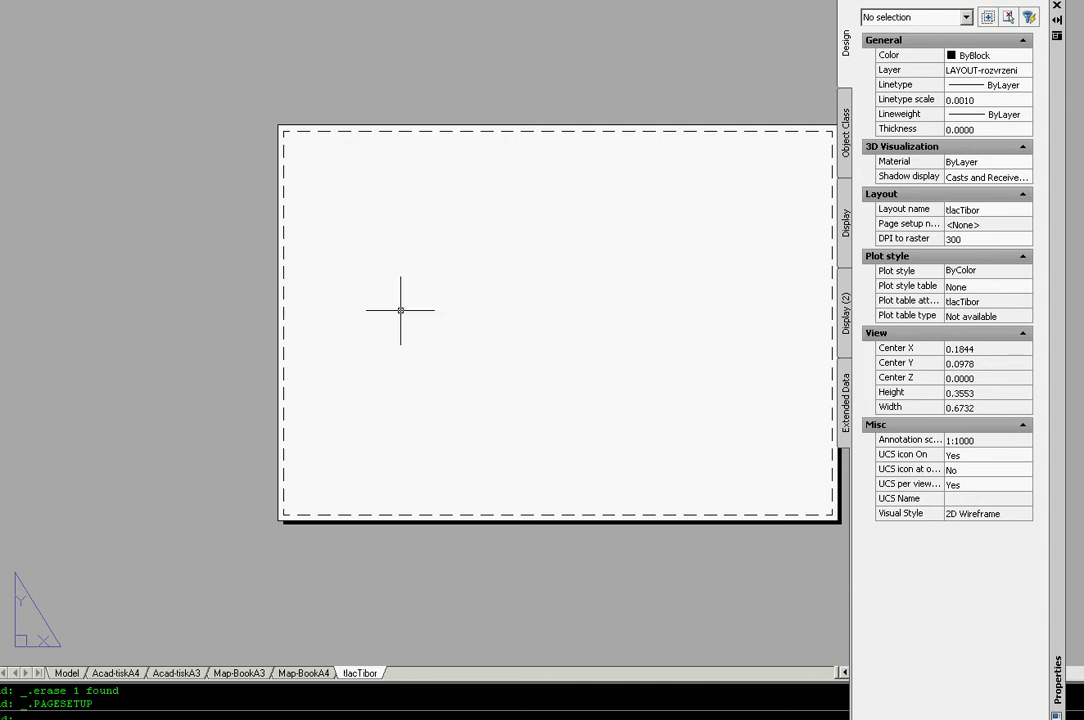
scroll(402, 310, down, 1)
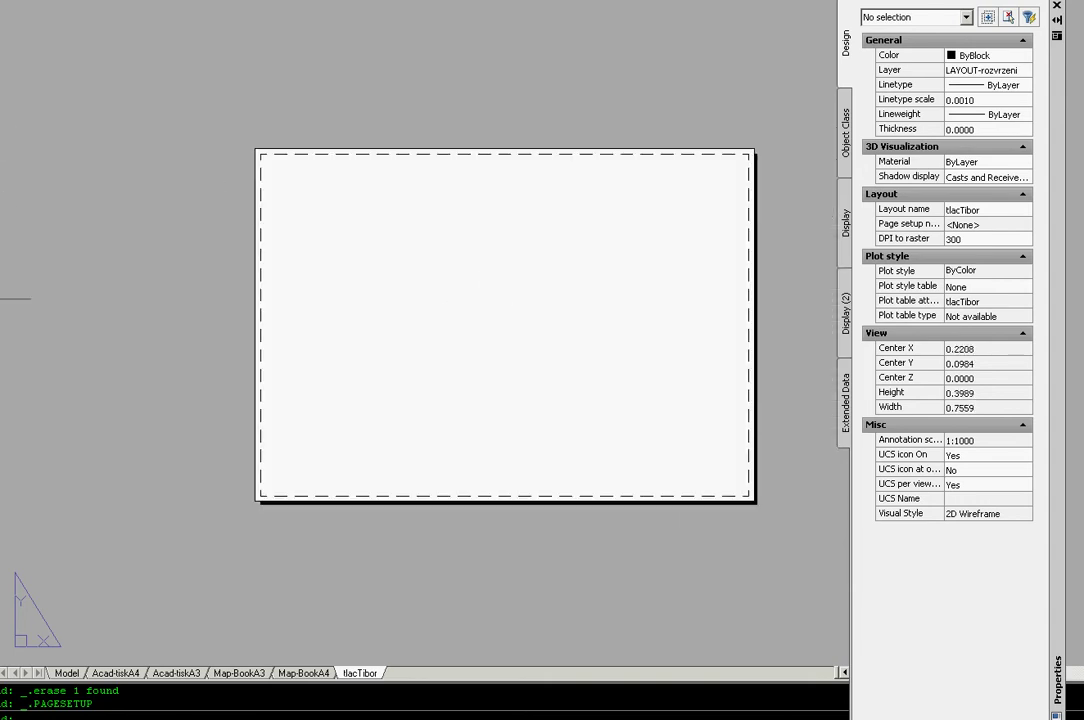
click(29, 339)
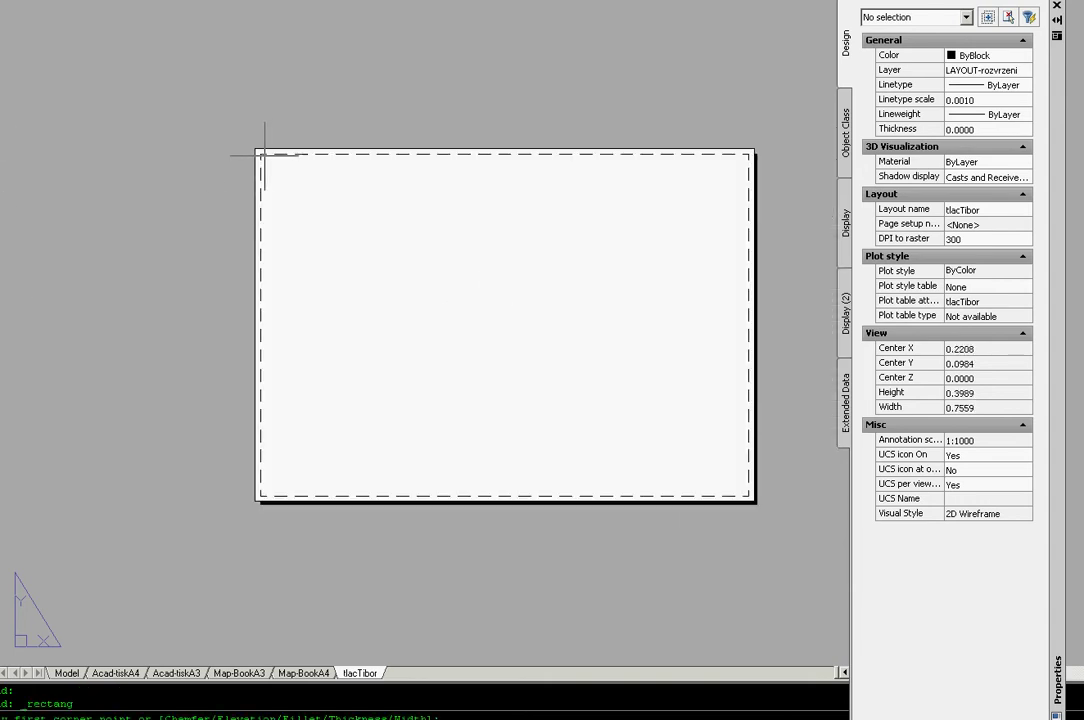
click(265, 155)
click(745, 493)
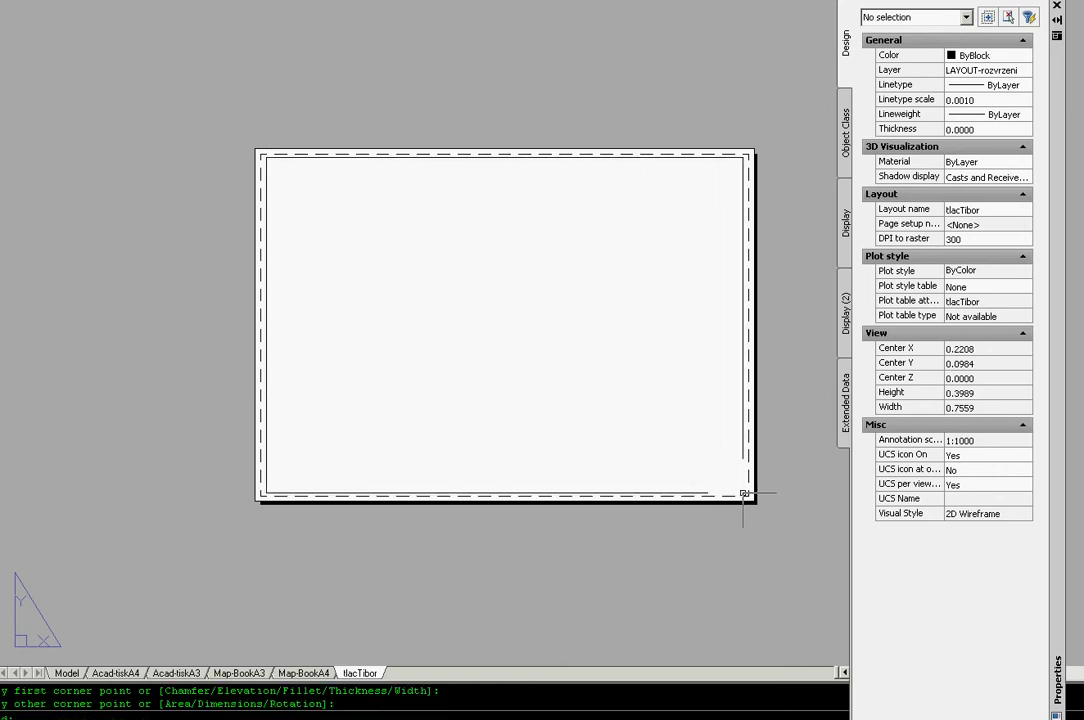
click(668, 157)
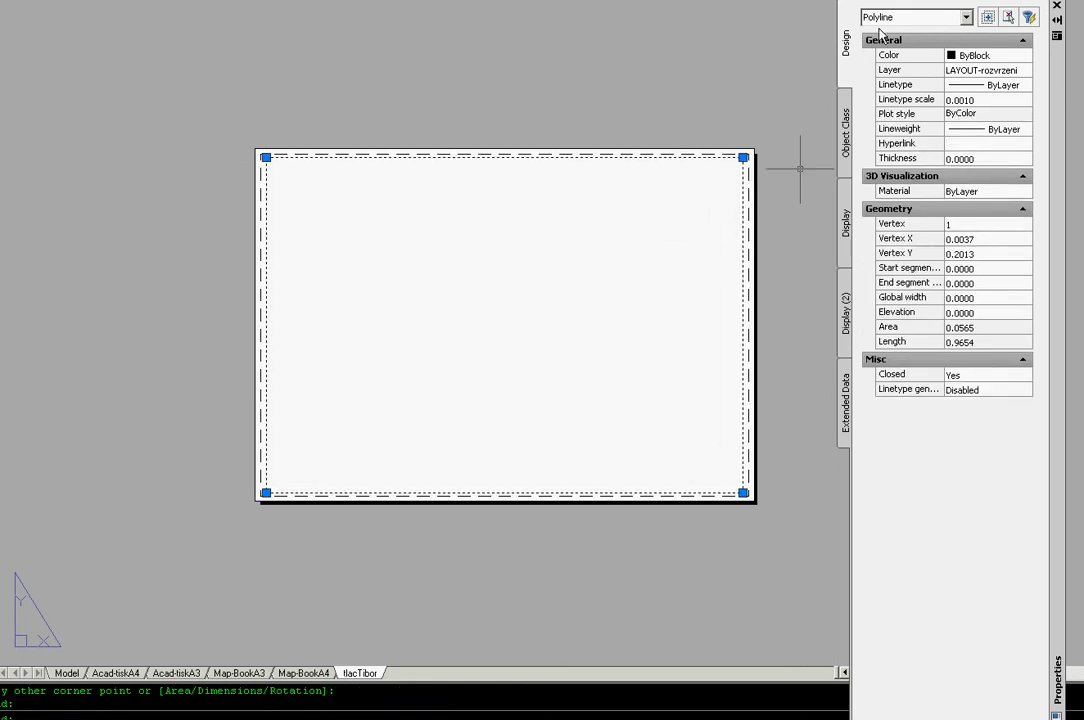
Convert the rectangle into a viewport using View > Viewports > Object
scroll(720, 160, up, 2)
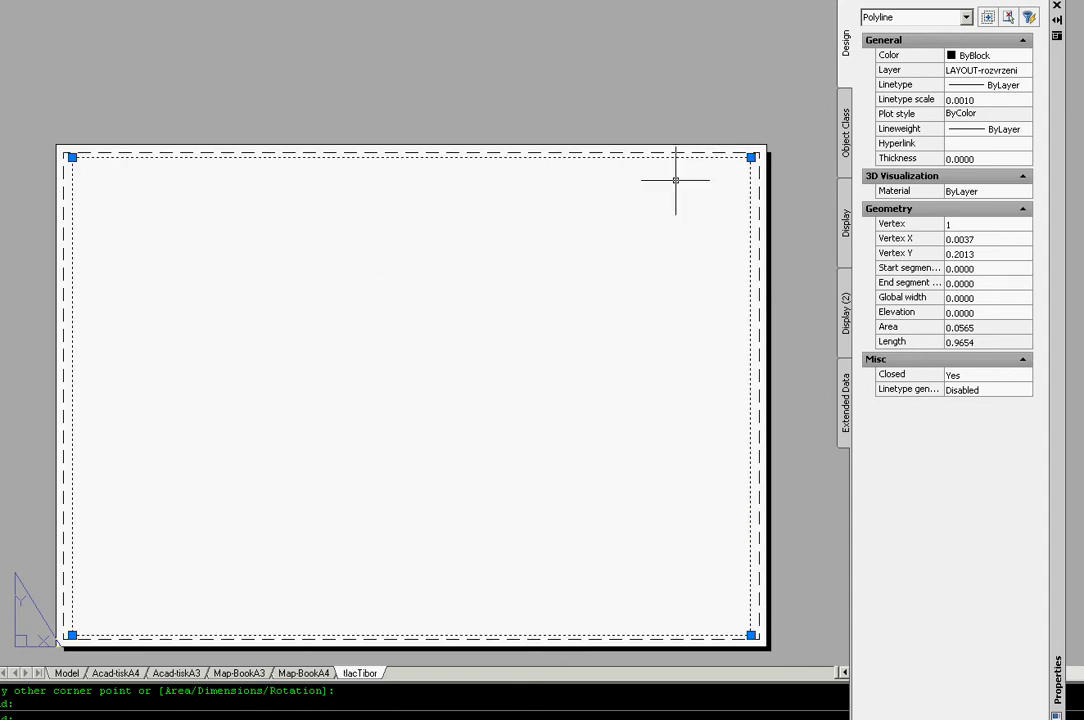
scroll(660, 175, down, 2)
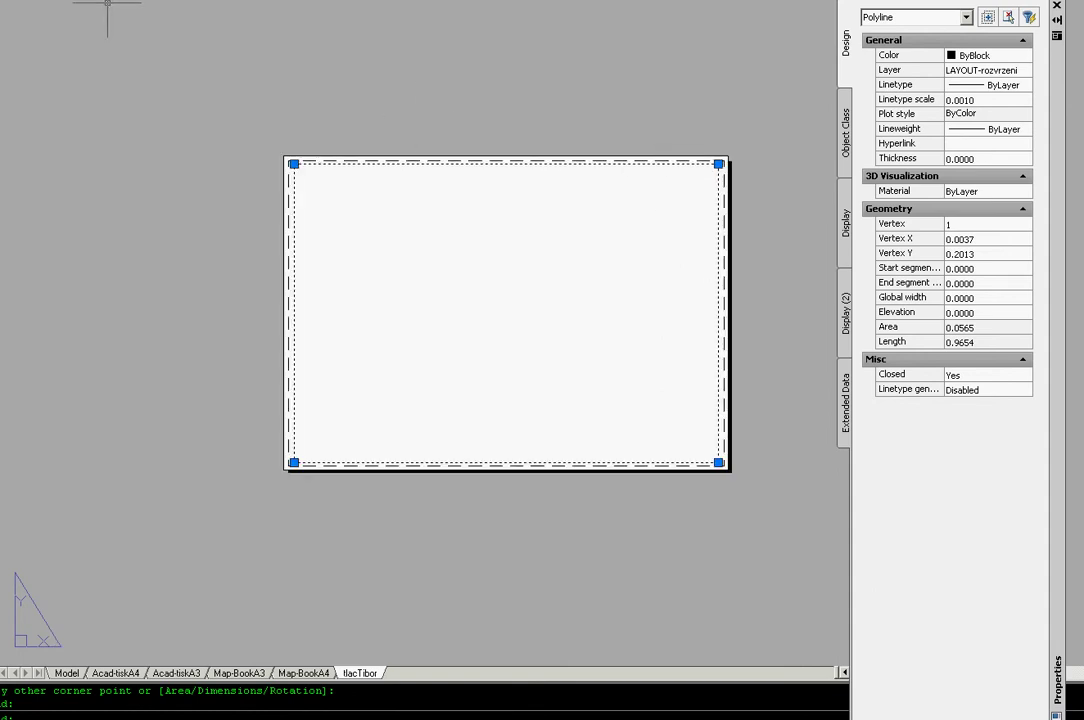
click(50, 1)
mouse_move(62, 176)
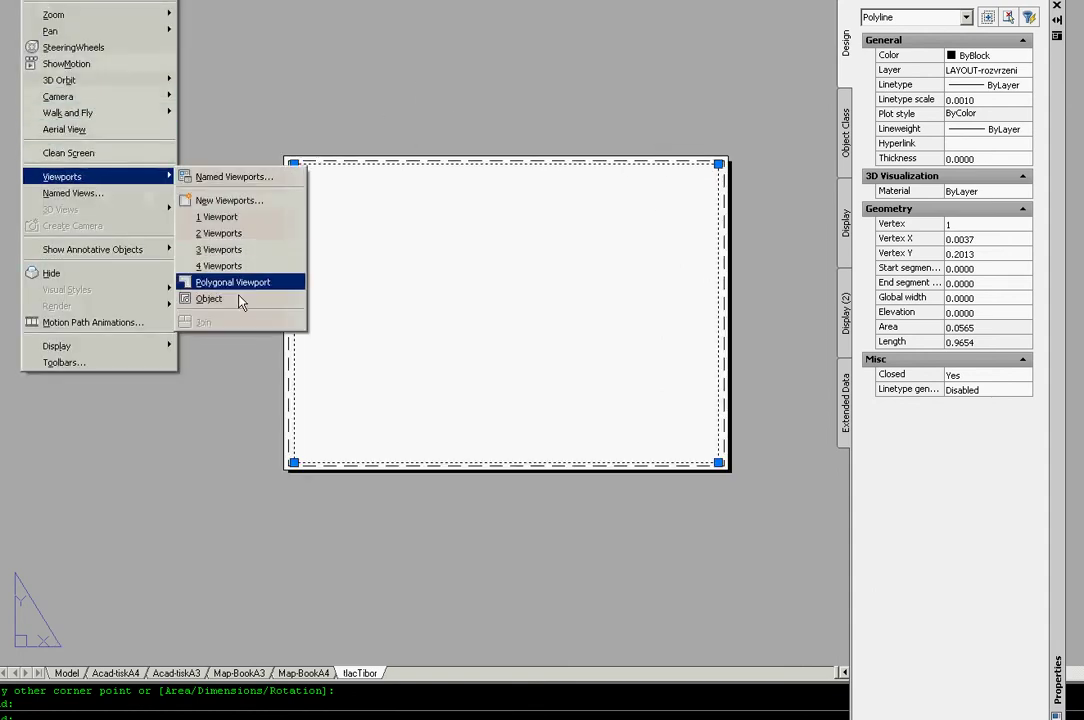
click(241, 300)
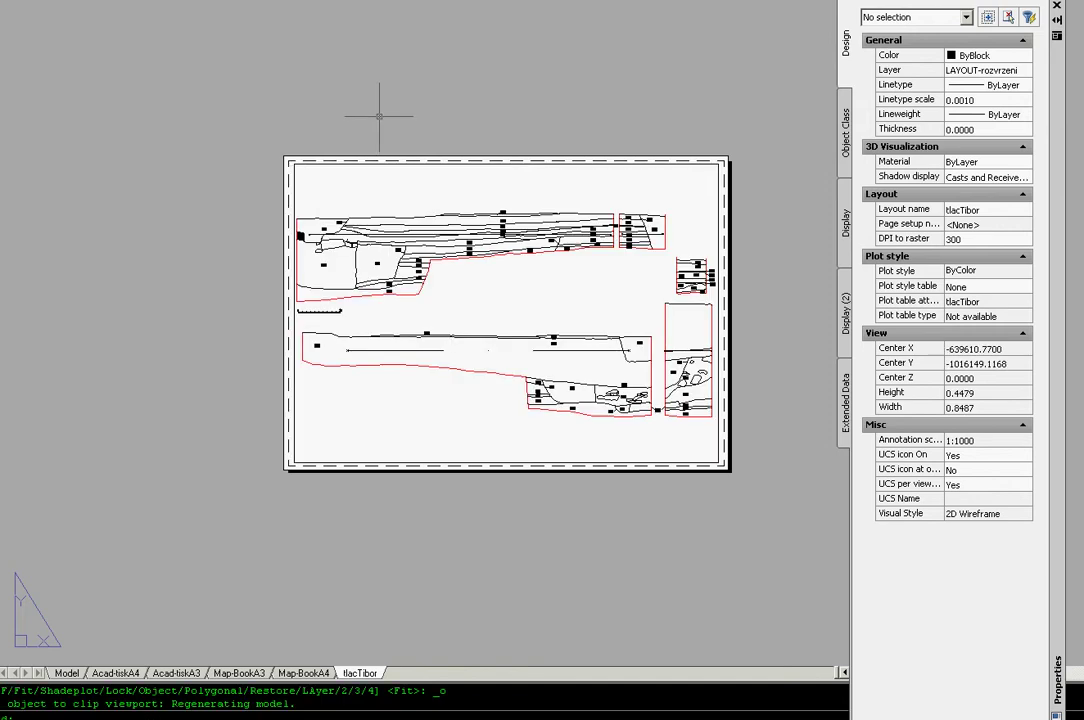
Select the new viewport and grab its two right-side corner grips for stretching
scroll(562, 223, up, 1)
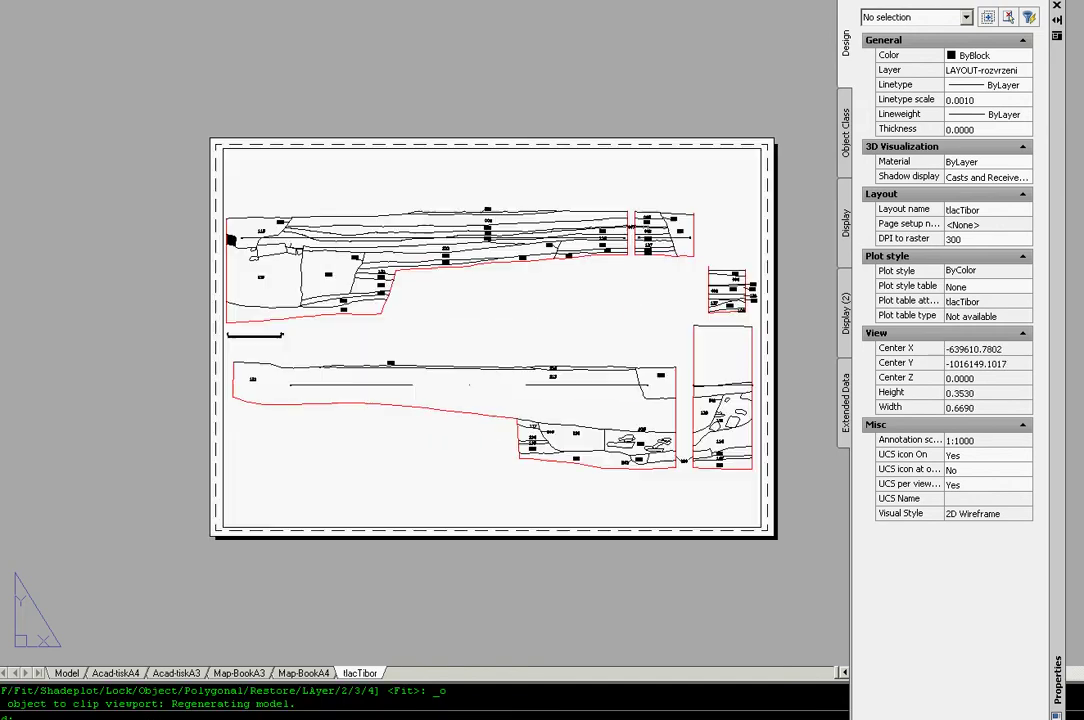
click(440, 148)
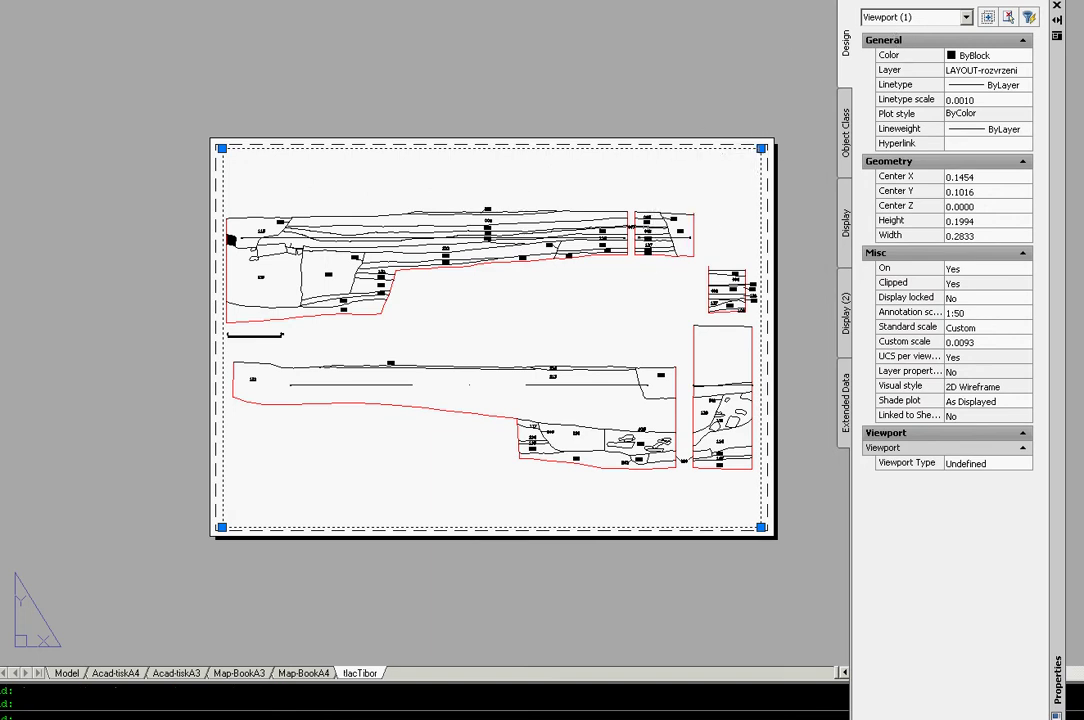
shift+click(761, 148)
shift+click(761, 527)
Stretch the first viewport's right edge leftward, to just left of the sheet centre
click(761, 527)
click(435, 530)
key(Escape)
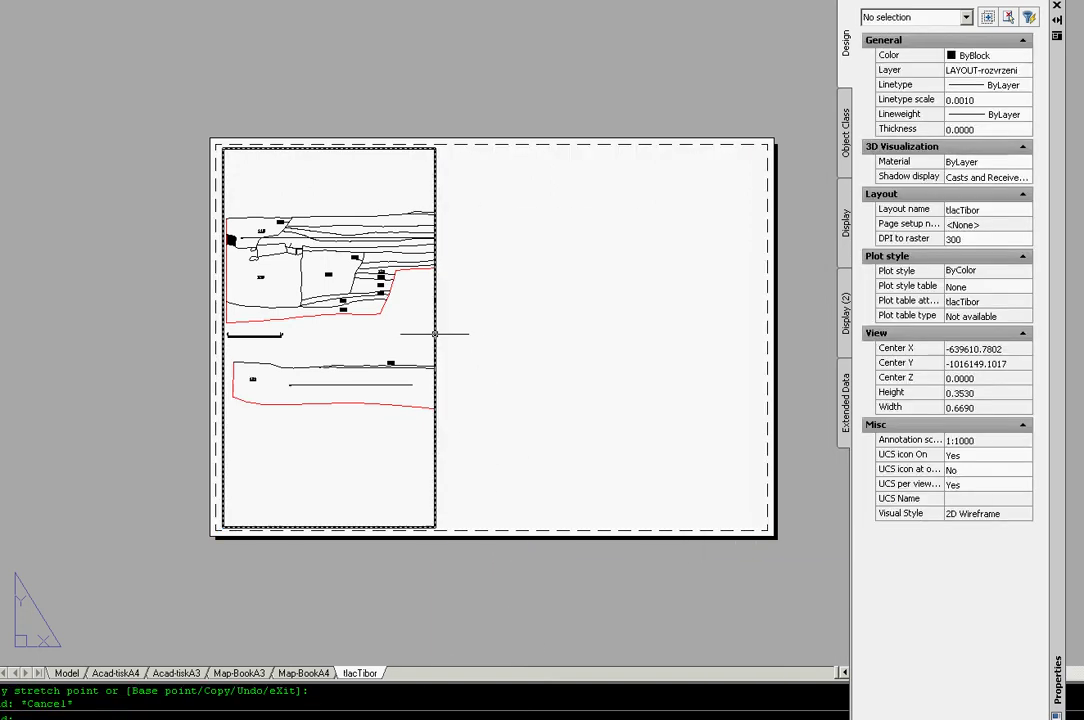
Draw a rectangle on the sheet's right side and convert it into a second viewport
text(rec)
key(Return)
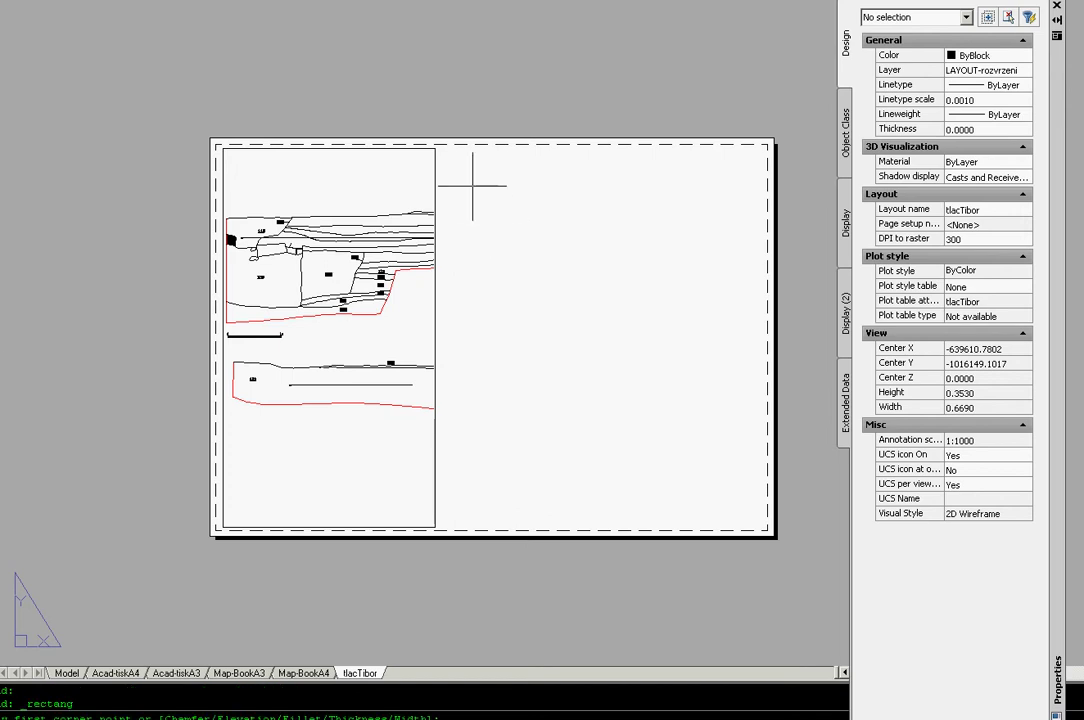
click(472, 186)
click(716, 358)
key(alt+v)
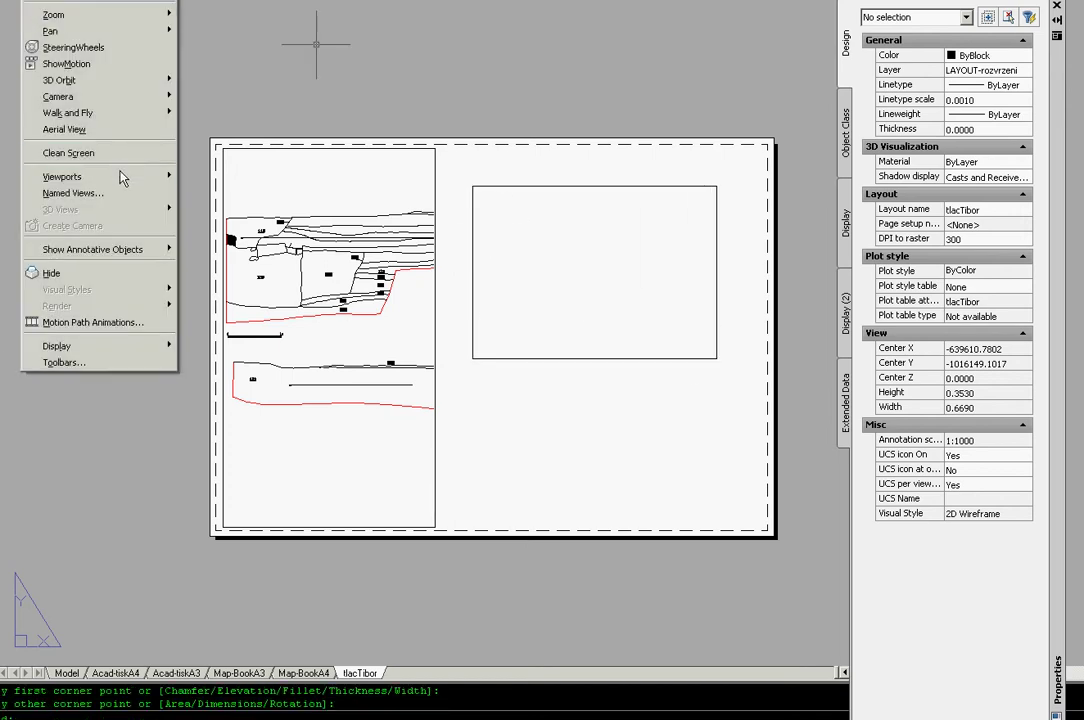
click(215, 298)
click(503, 186)
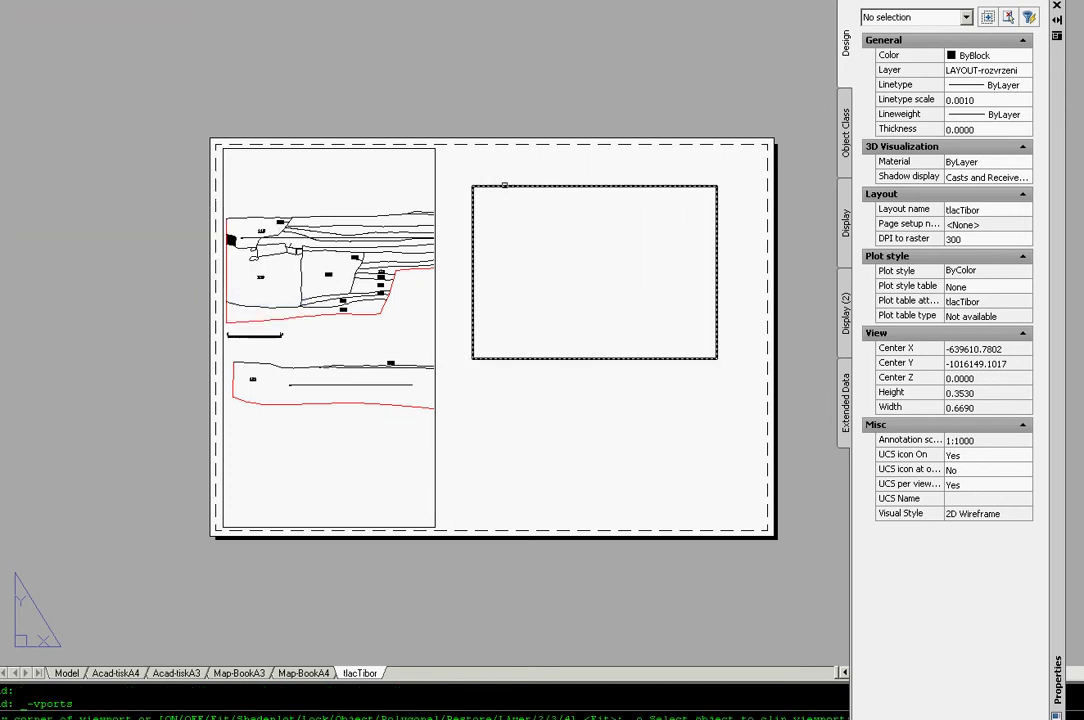
scroll(607, 257, down, 2)
scroll(607, 257, up, 3)
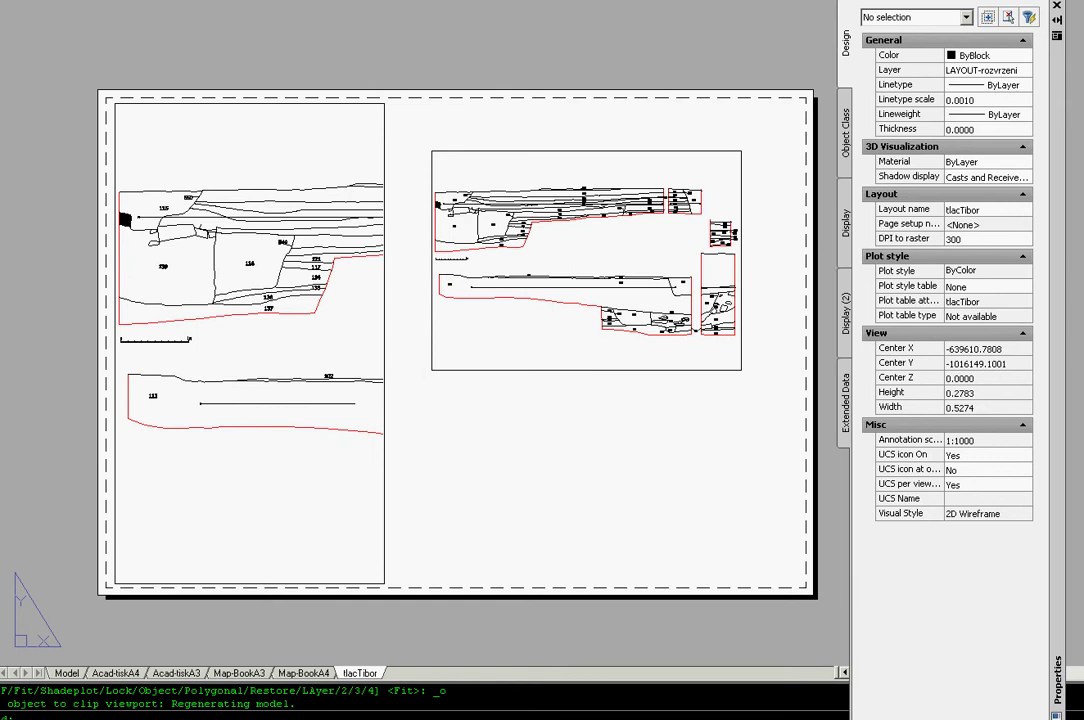
Delete the right-hand viewport and stretch the left viewport back to the sheet's right margin
drag(710, 366, 661, 368)
key(Delete)
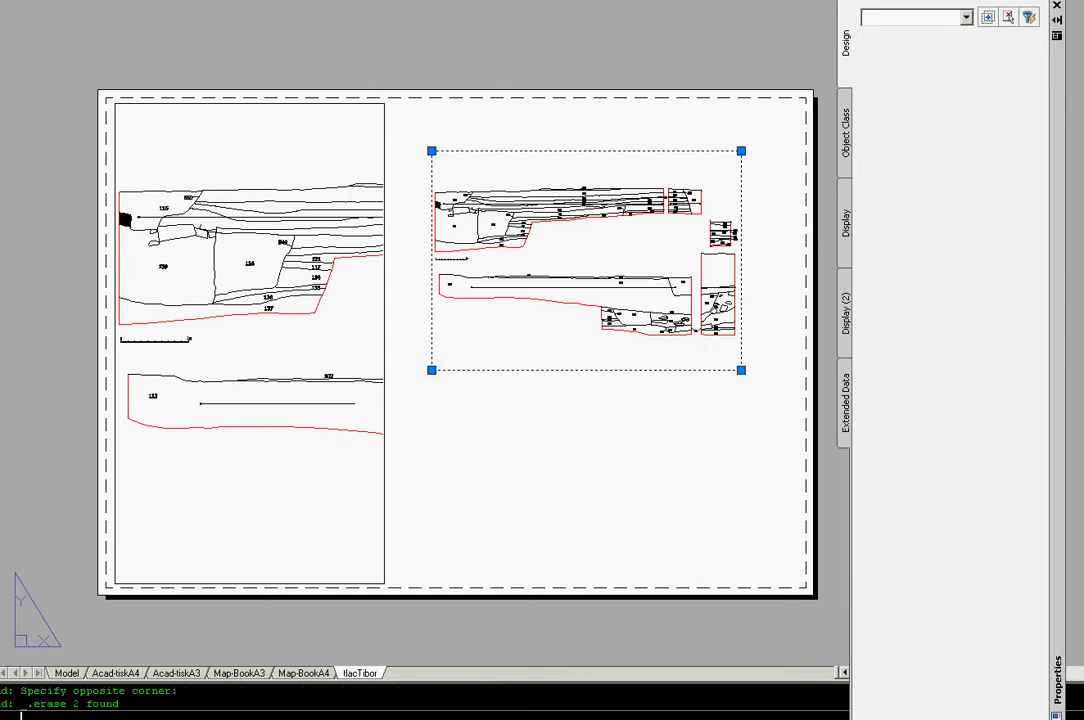
click(385, 399)
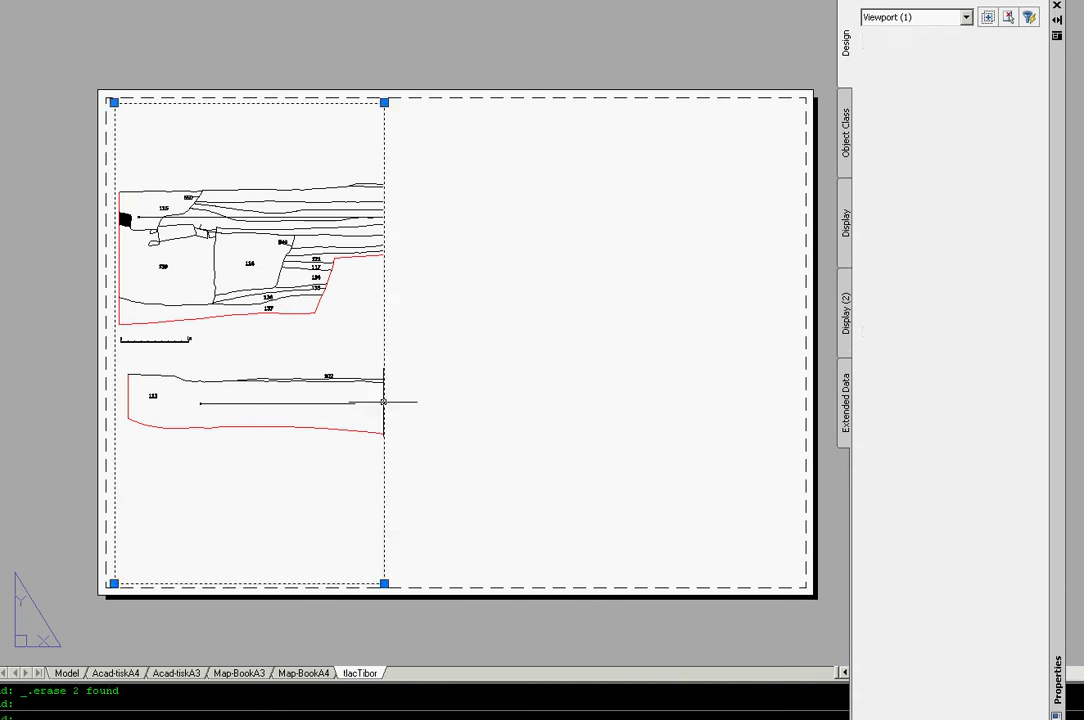
click(384, 583)
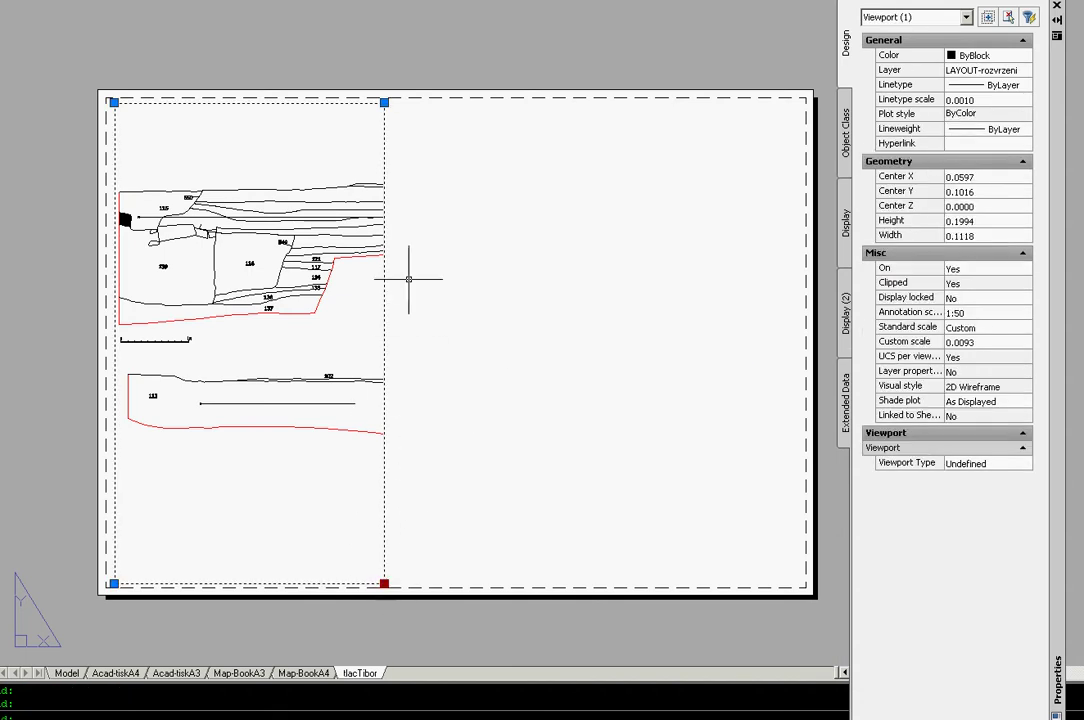
click(384, 583)
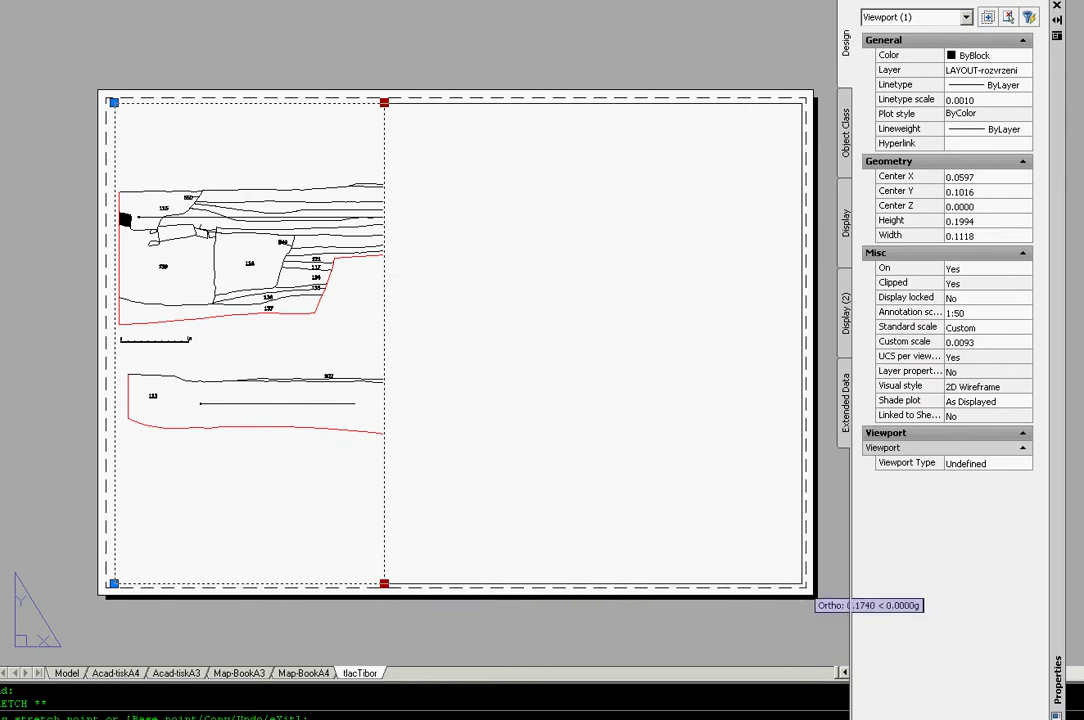
click(802, 585)
scroll(455, 295, down, 3)
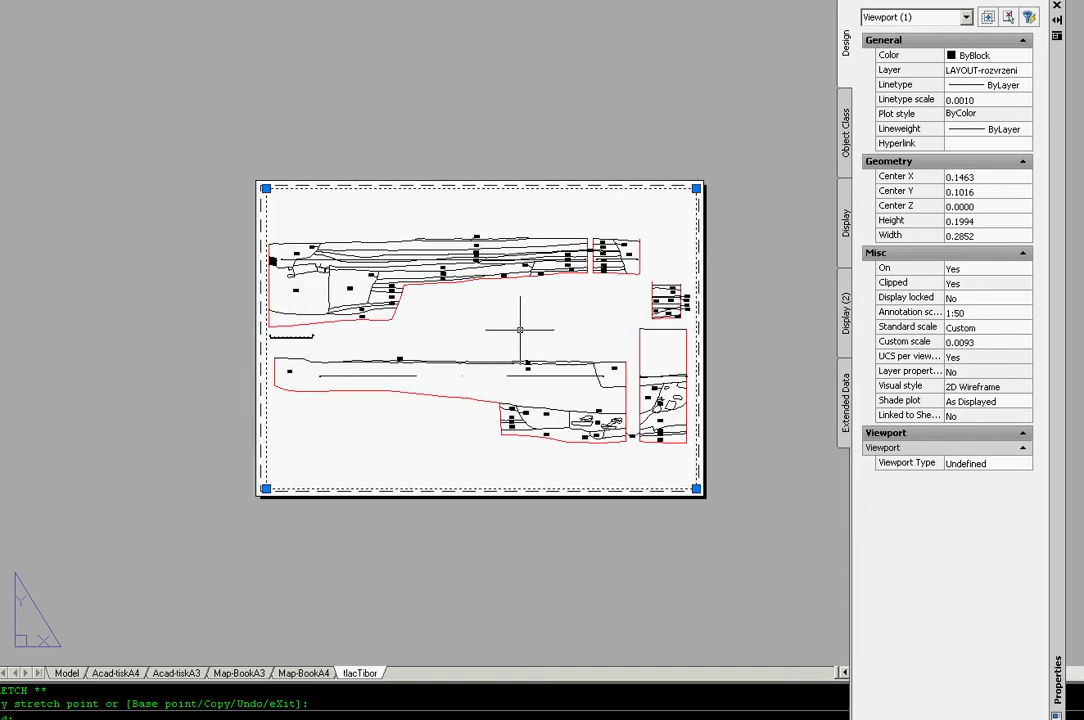
scroll(395, 268, up, 2)
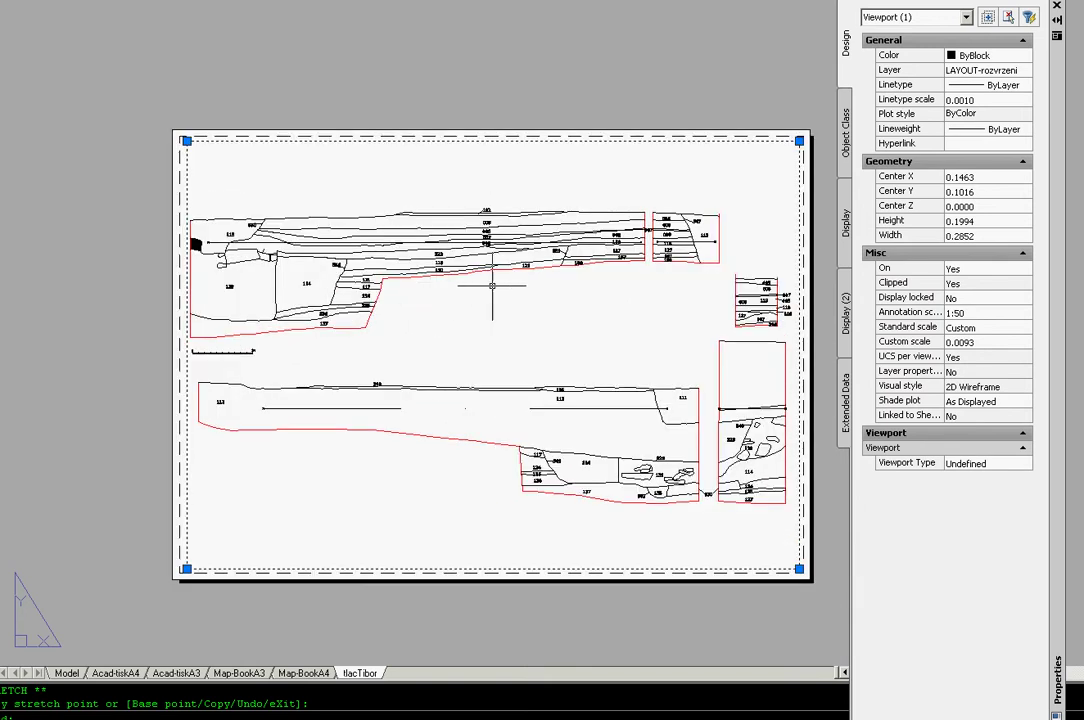
key(Escape)
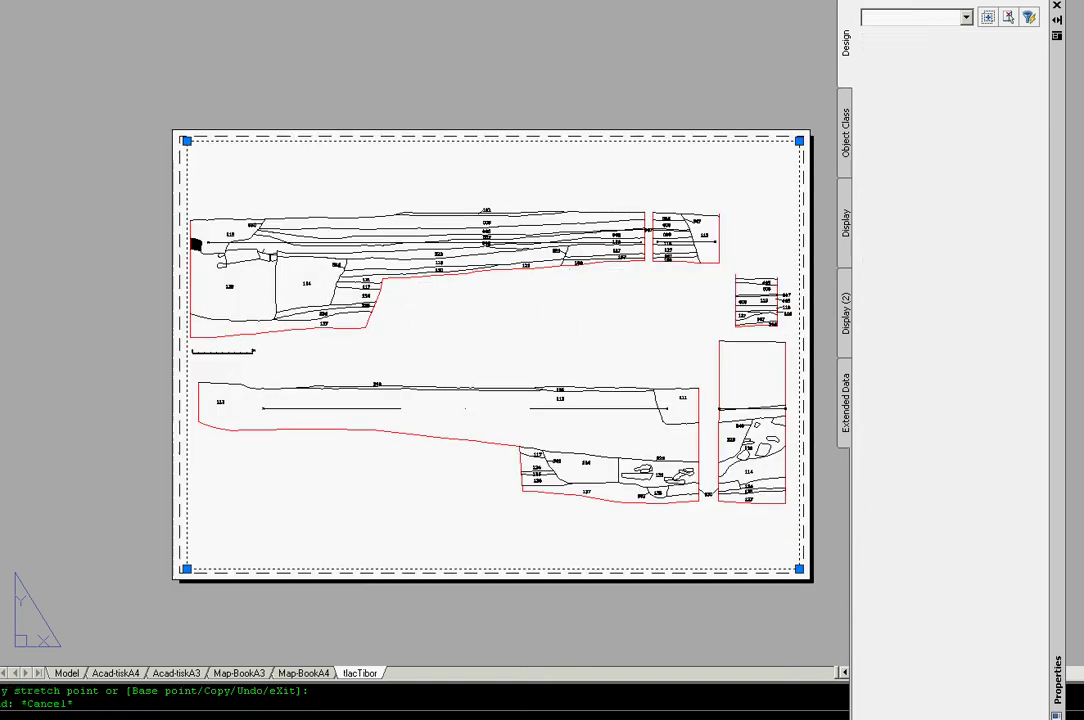
click(456, 137)
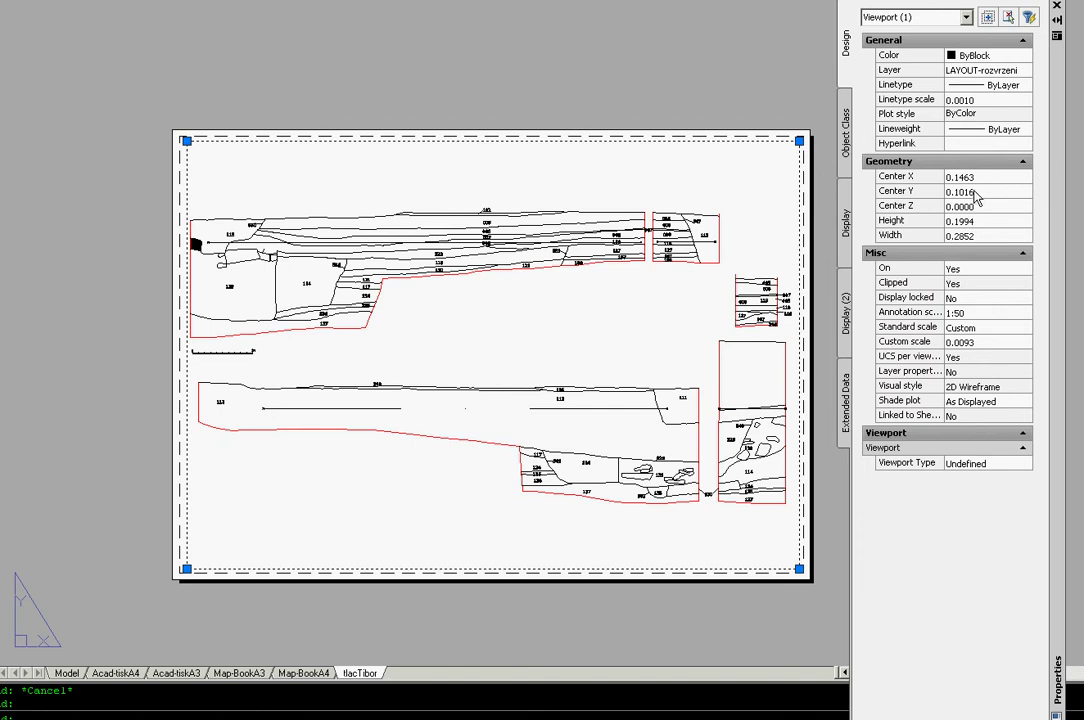
click(980, 268)
click(1025, 268)
click(988, 295)
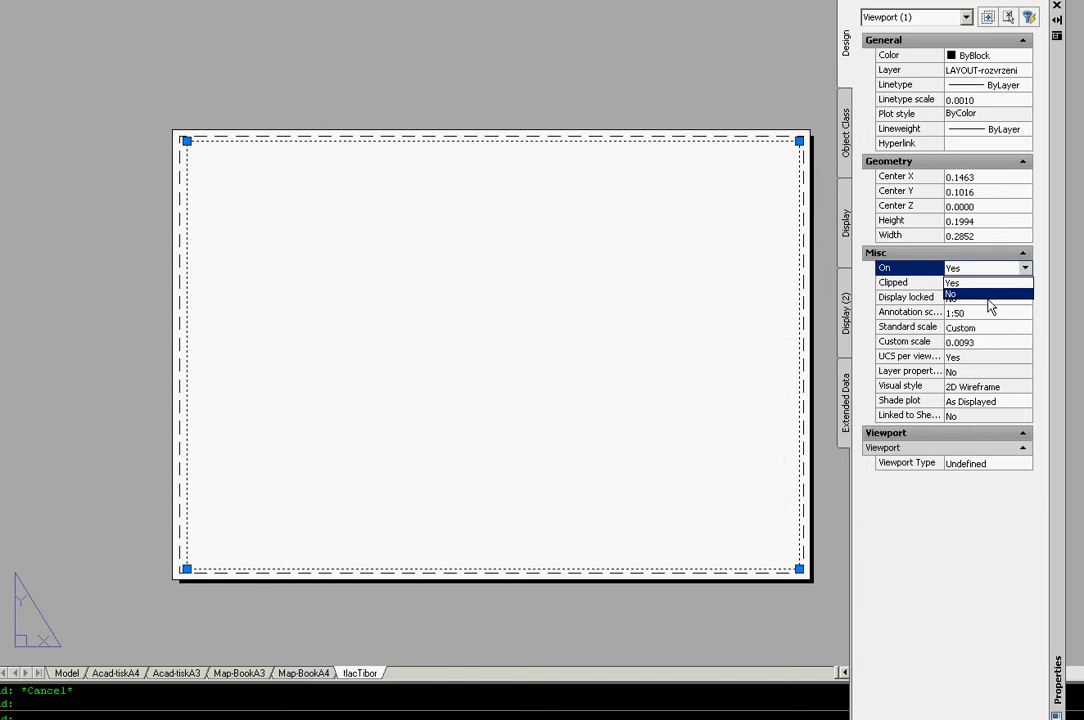
click(1008, 298)
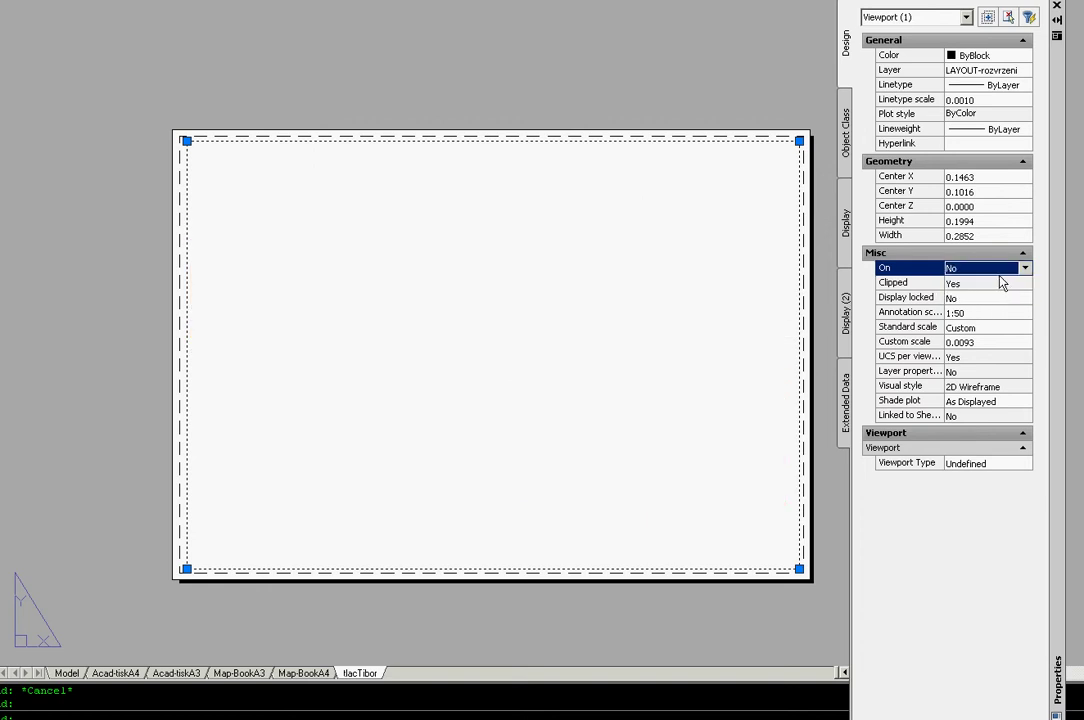
click(1025, 268)
click(985, 283)
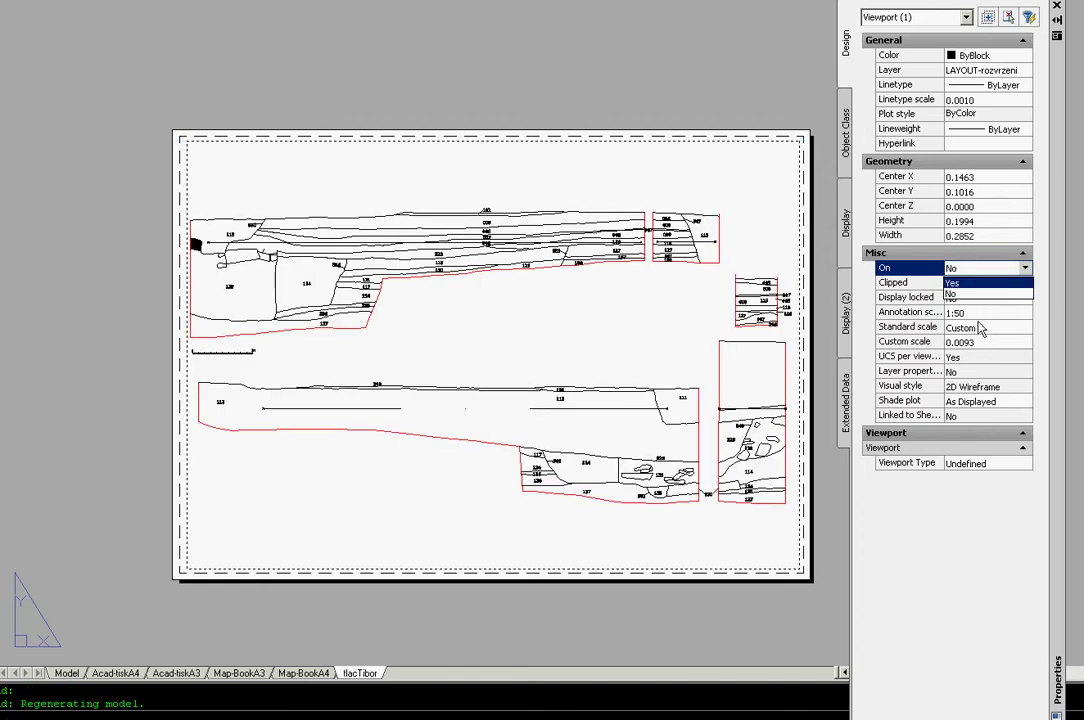
click(990, 303)
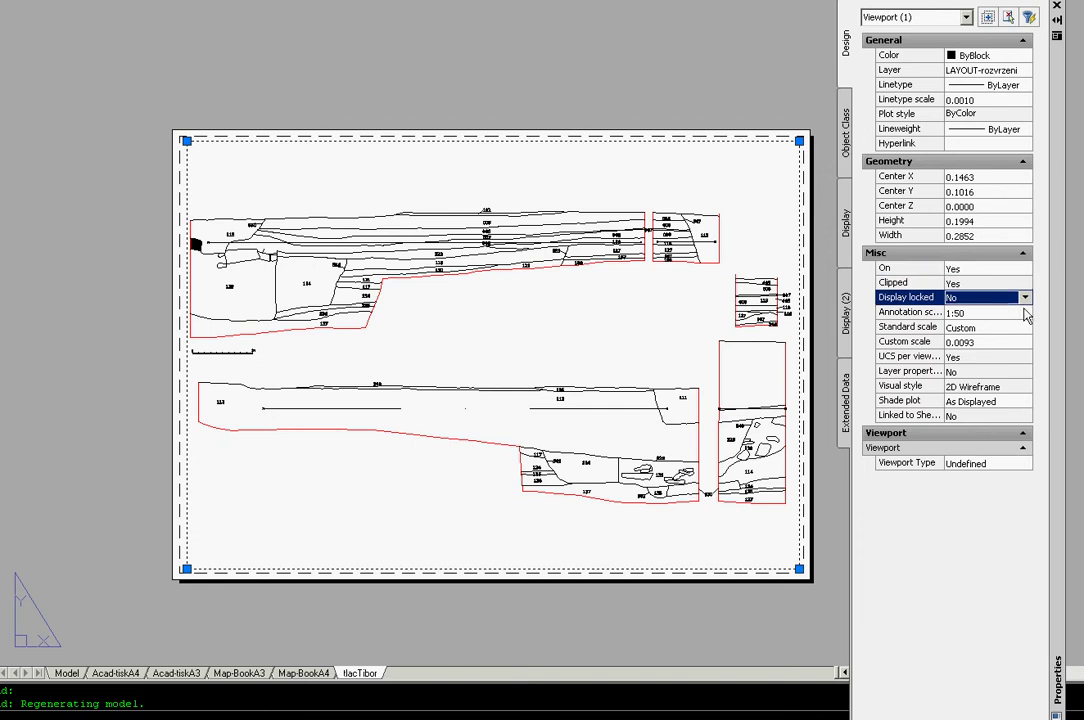
click(1029, 300)
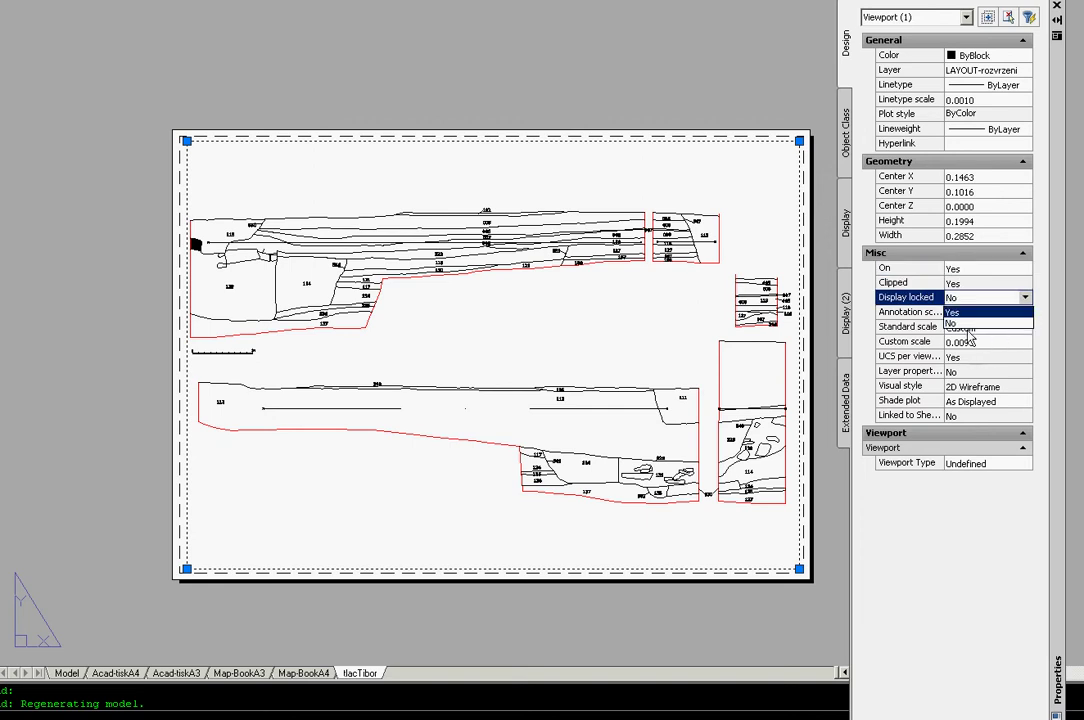
key(Return)
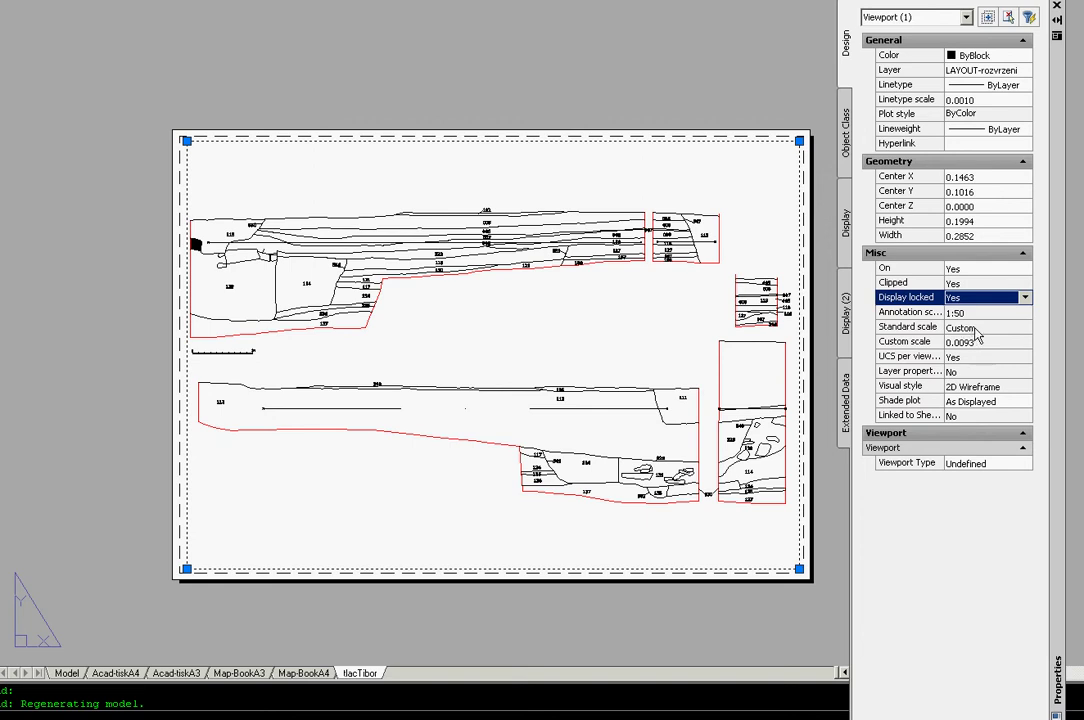
click(1025, 298)
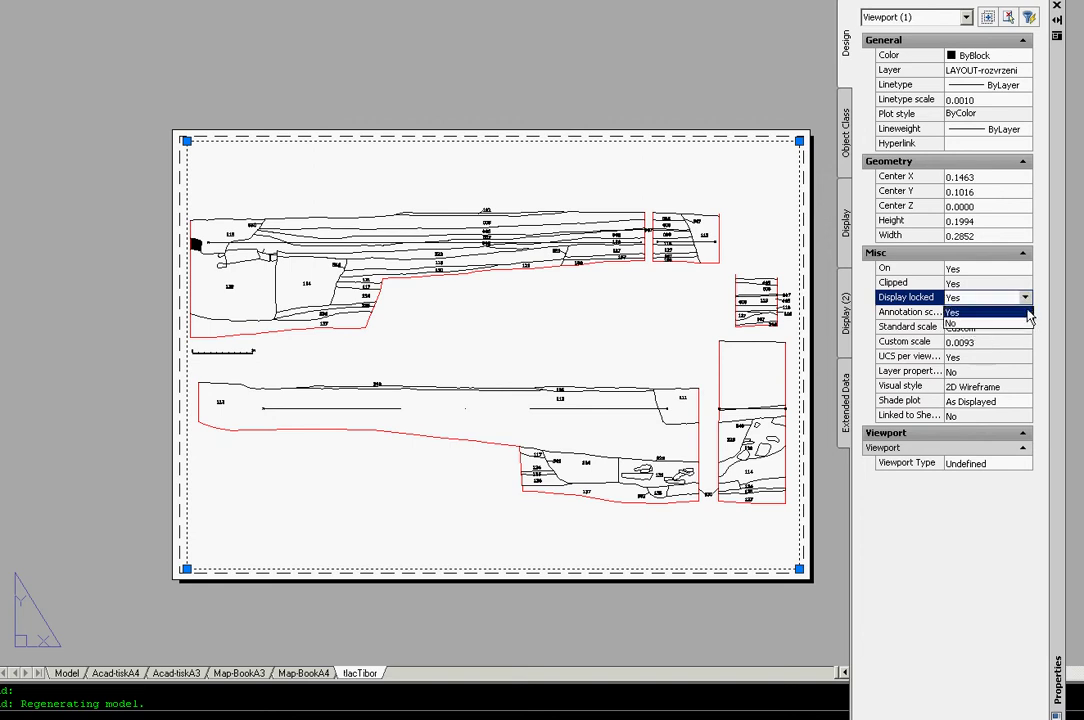
key(Return)
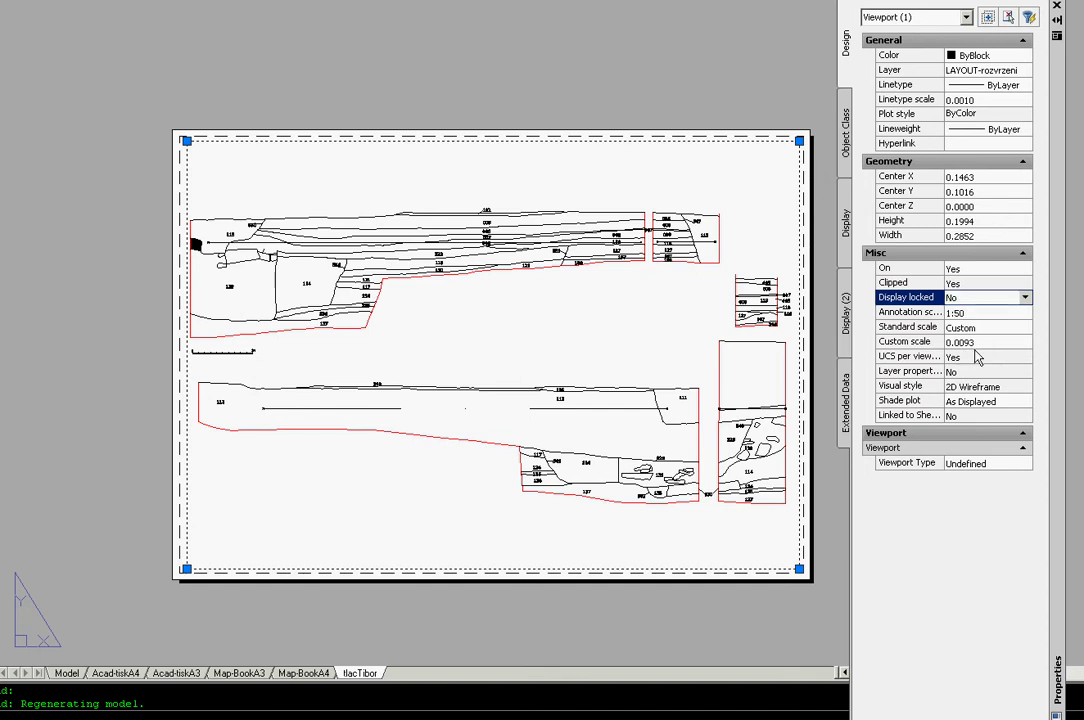
key(Escape)
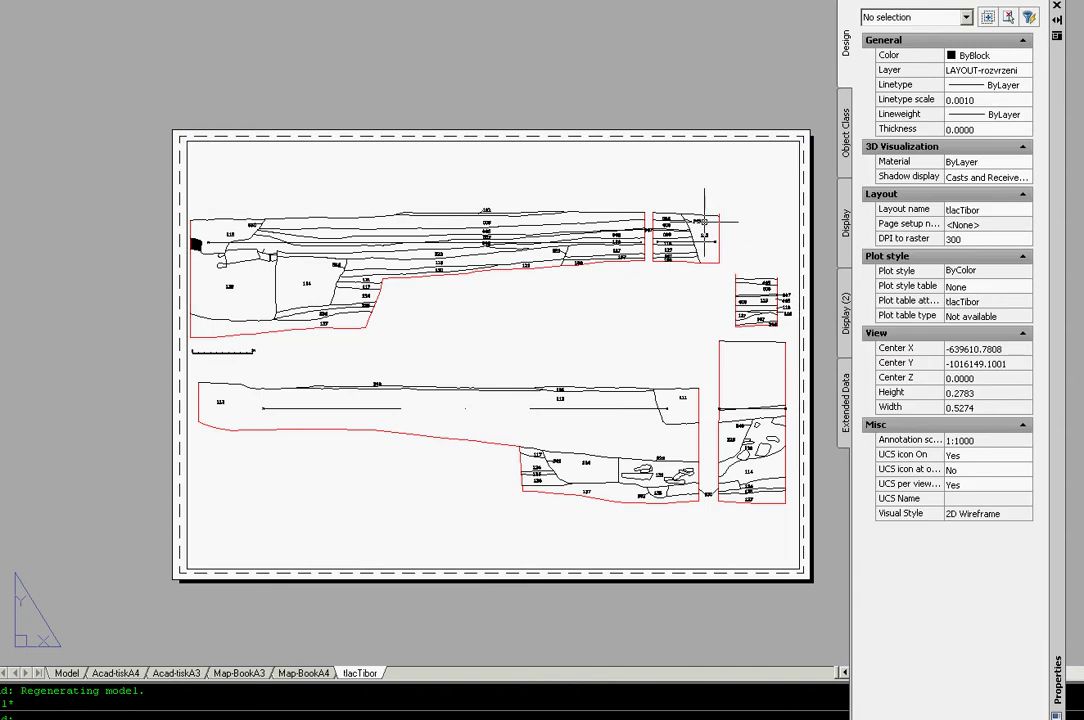
scroll(600, 195, up, 2)
scroll(697, 228, down, 3)
scroll(710, 232, up, 2)
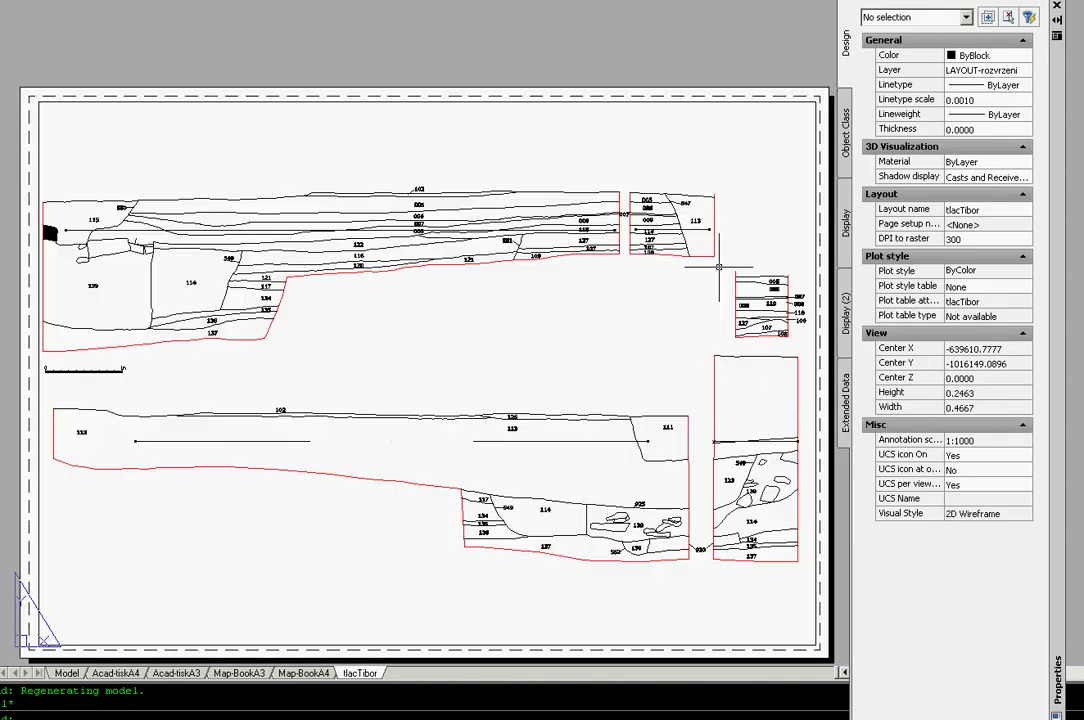
scroll(685, 260, down, 3)
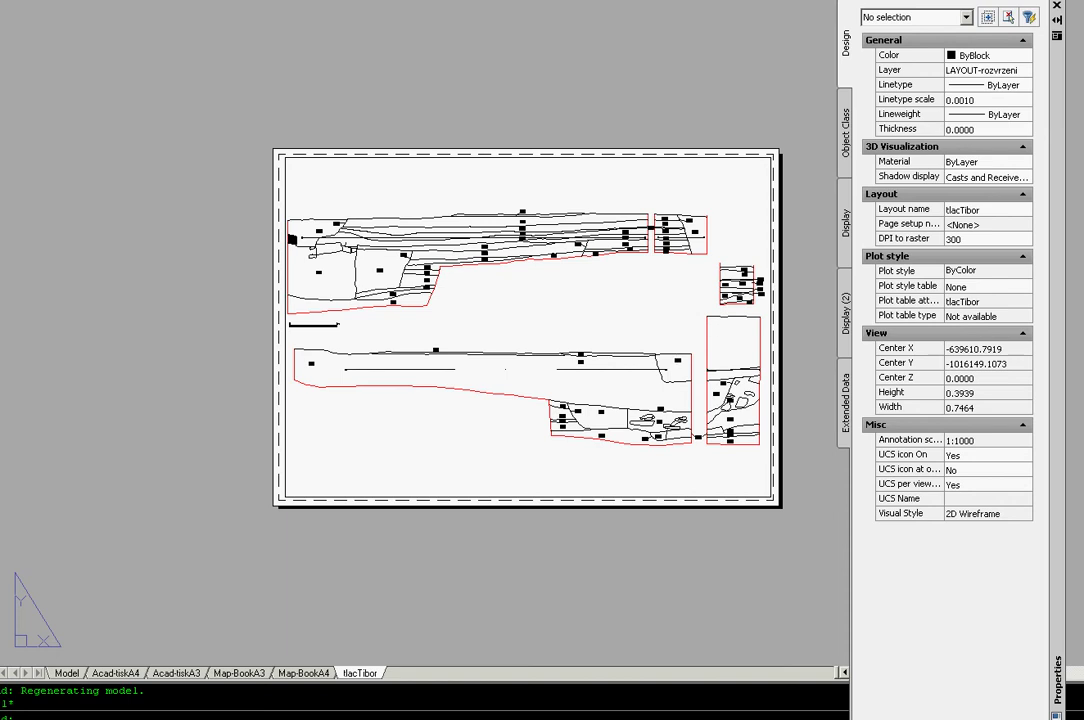
scroll(623, 281, up, 1)
scroll(580, 307, down, 1)
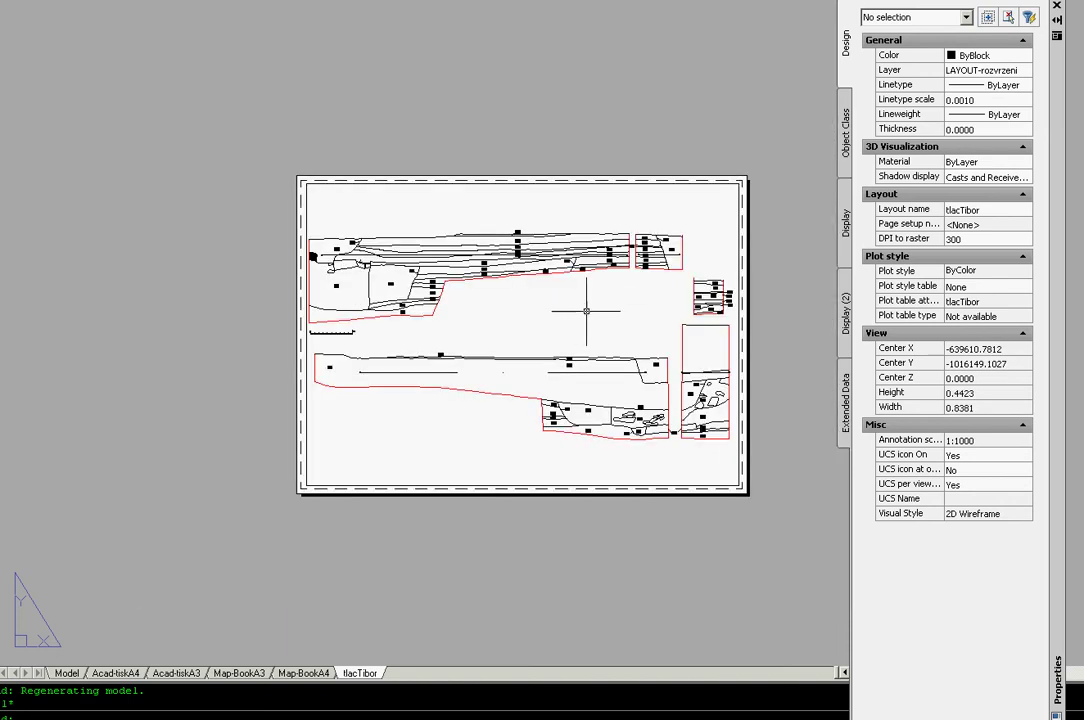
scroll(600, 307, up, 1)
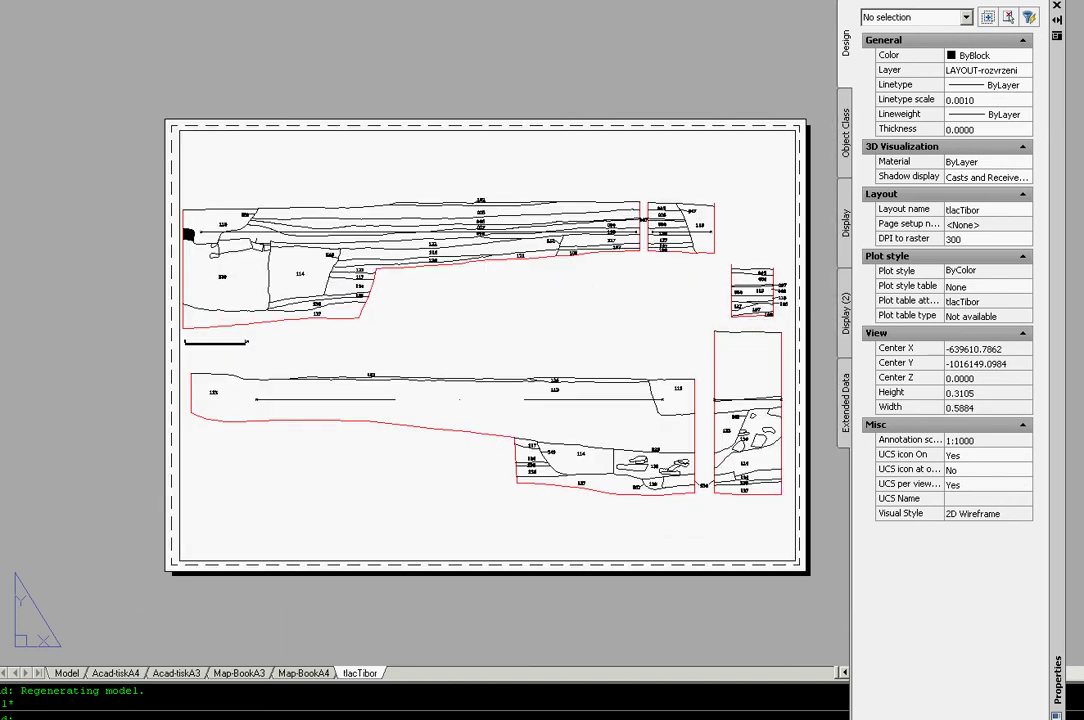
Try viewport standard scales 1" = 100' and 1" = 50', then settle on 1" = 150'
click(790, 323)
key(Escape)
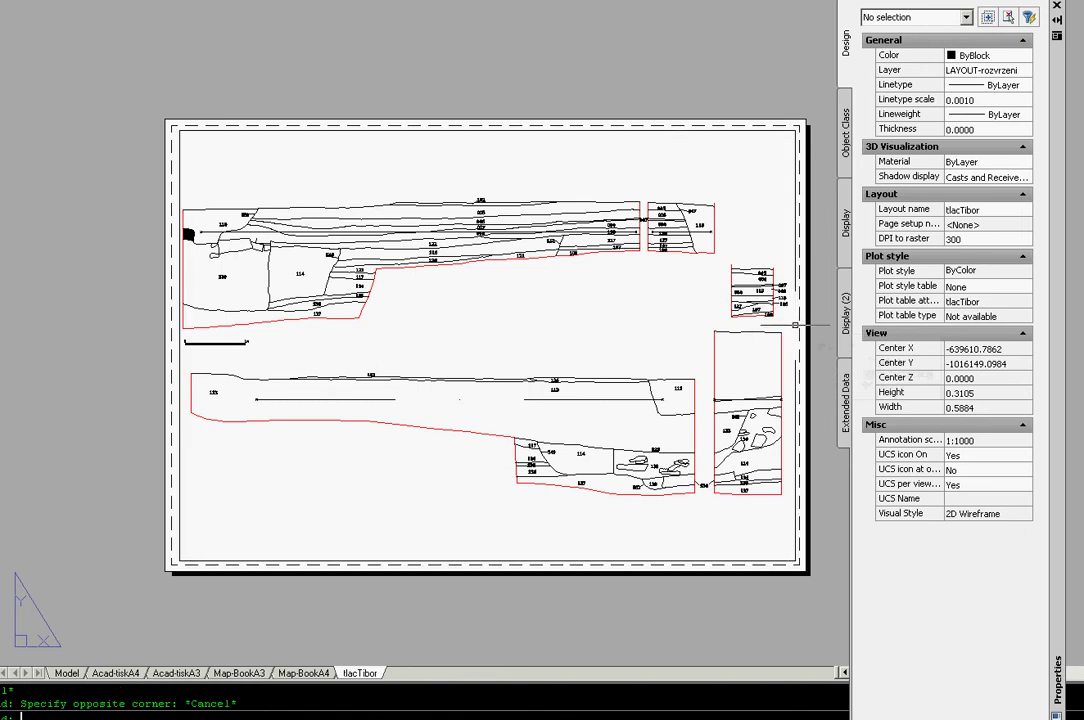
click(794, 328)
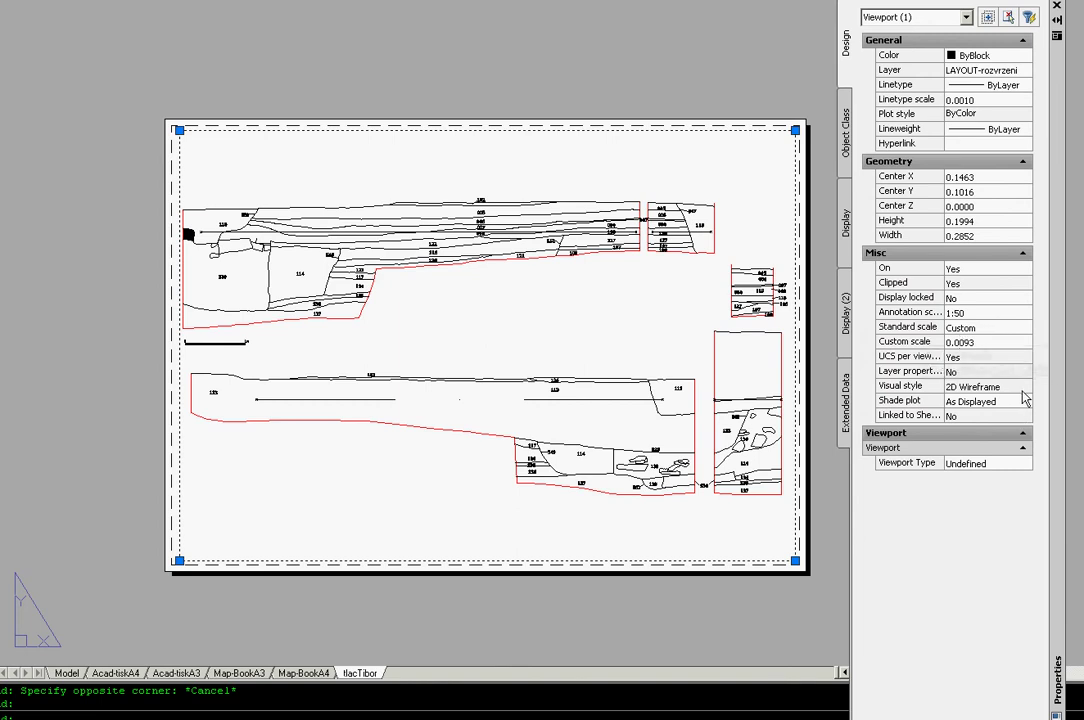
click(990, 328)
click(1024, 327)
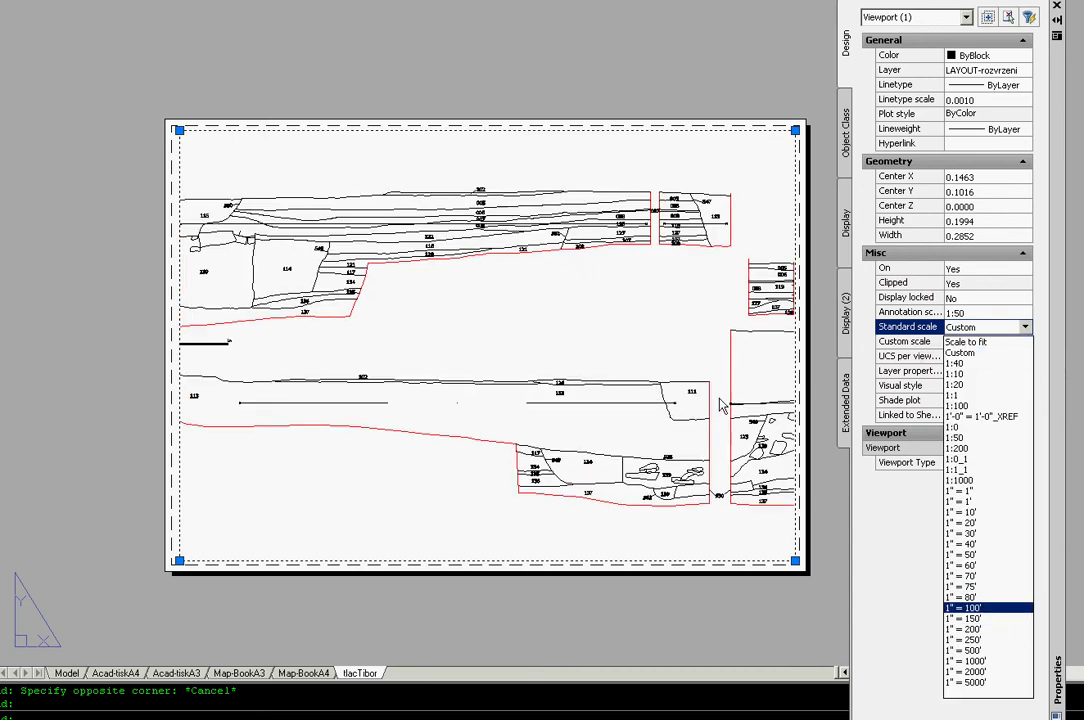
click(869, 488)
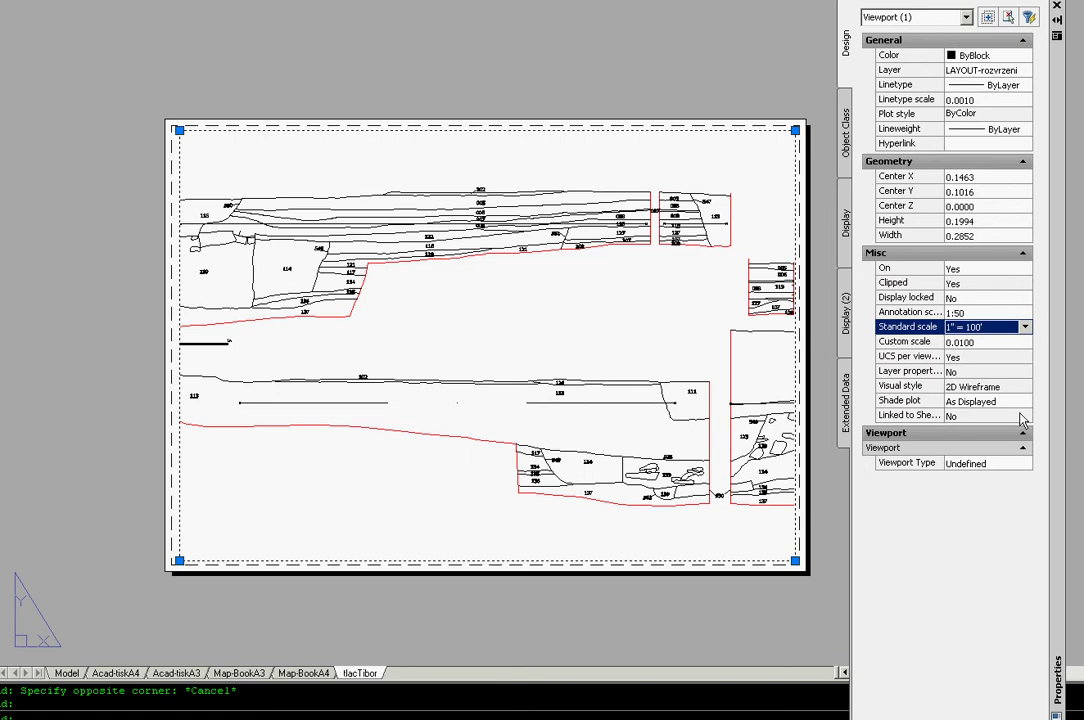
click(1025, 327)
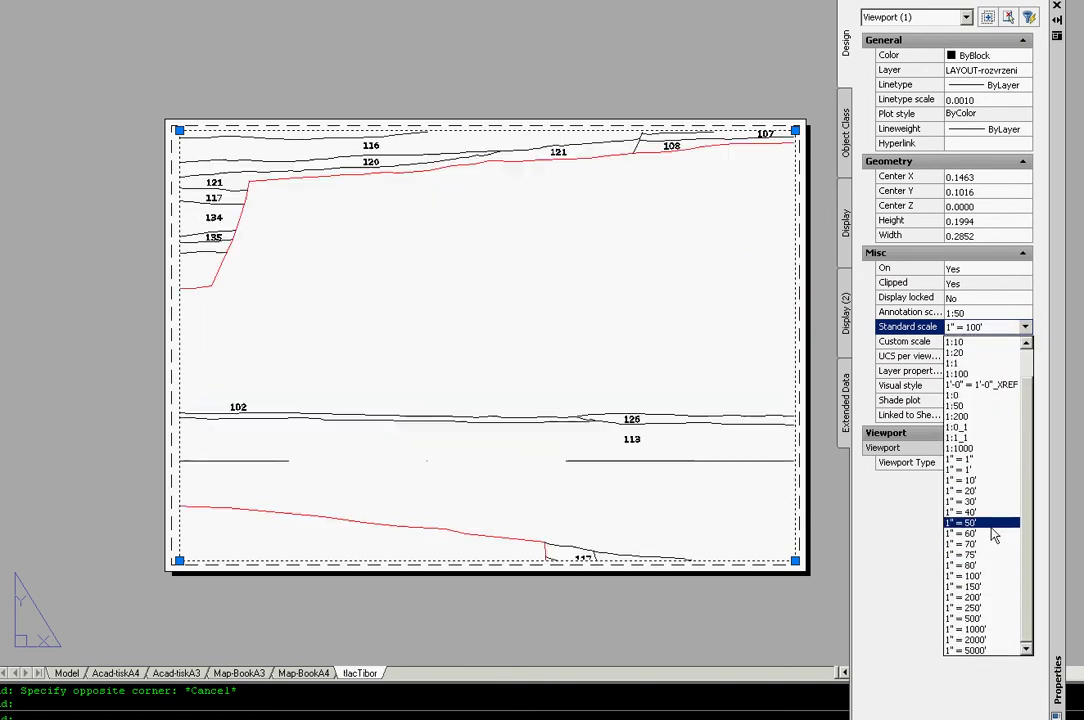
key(Return)
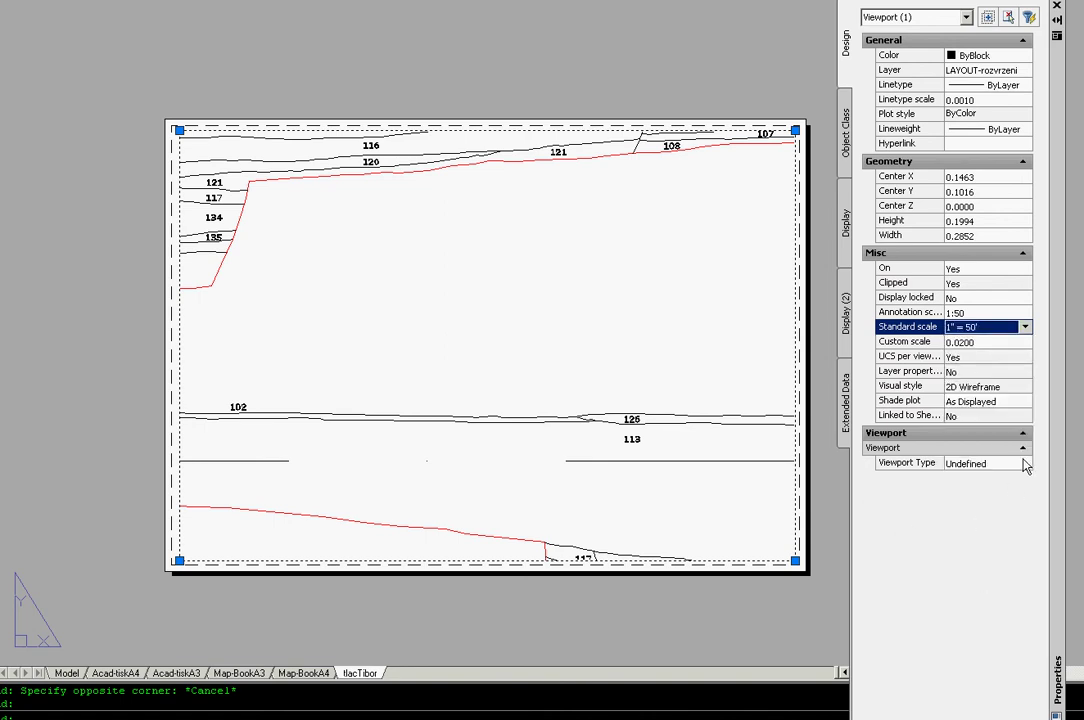
click(1025, 327)
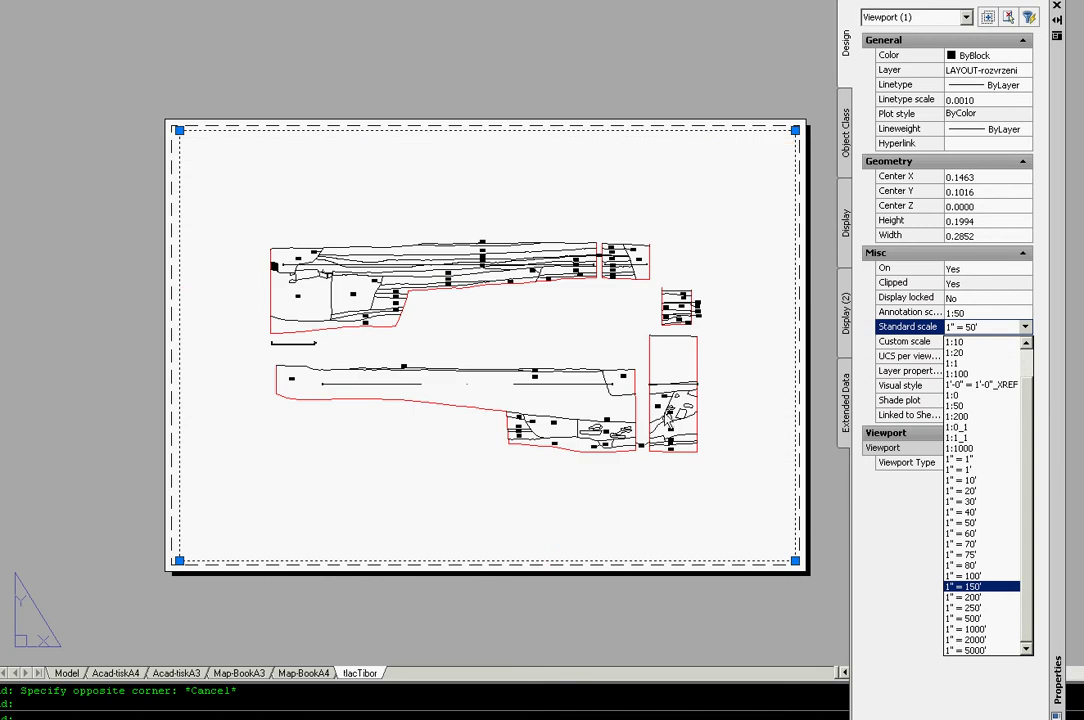
click(643, 229)
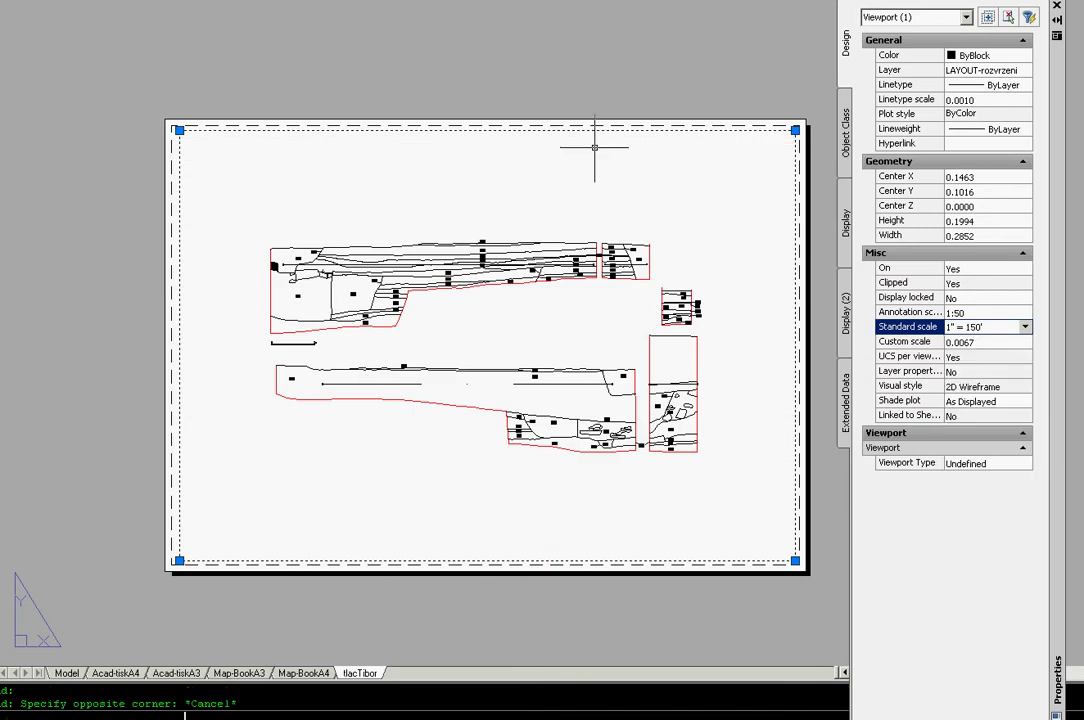
key(Escape)
scroll(627, 160, up, 1)
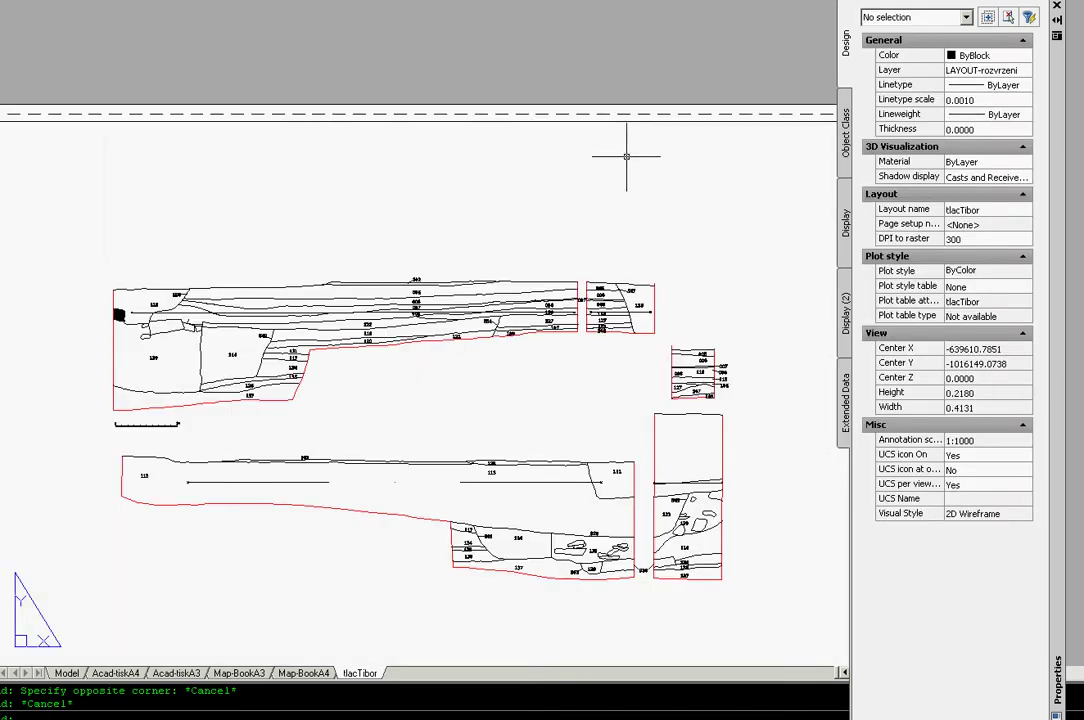
scroll(627, 162, down, 2)
scroll(560, 270, up, 2)
scroll(540, 270, down, 3)
scroll(514, 260, up, 2)
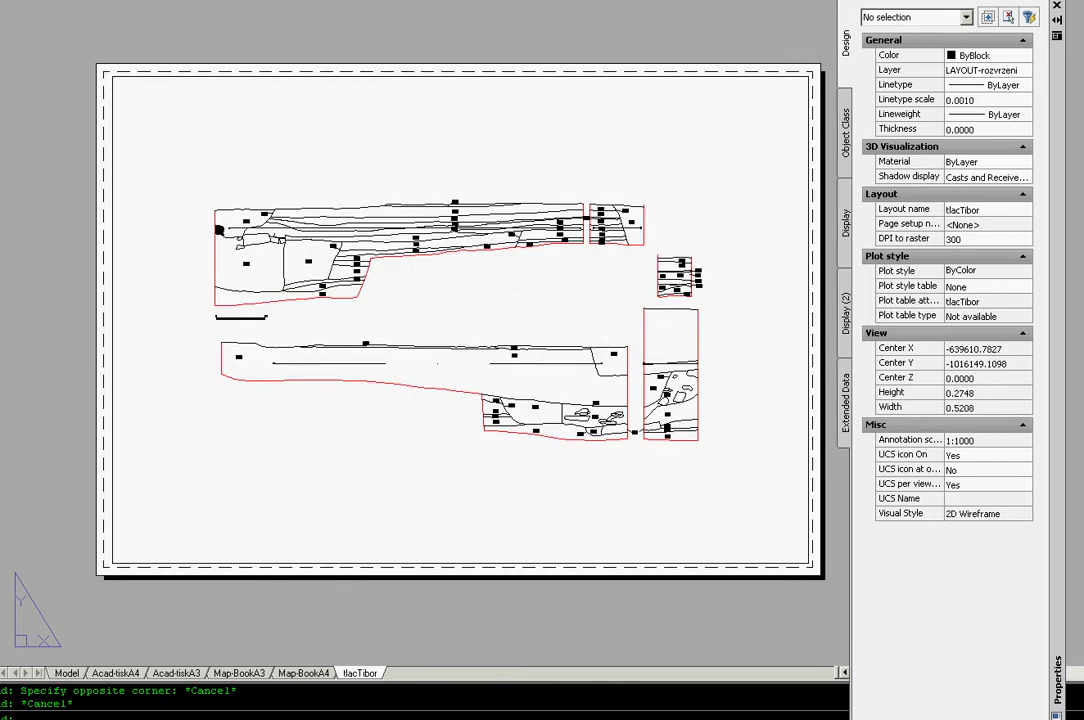
scroll(537, 157, down, 2)
scroll(636, 97, up, 1)
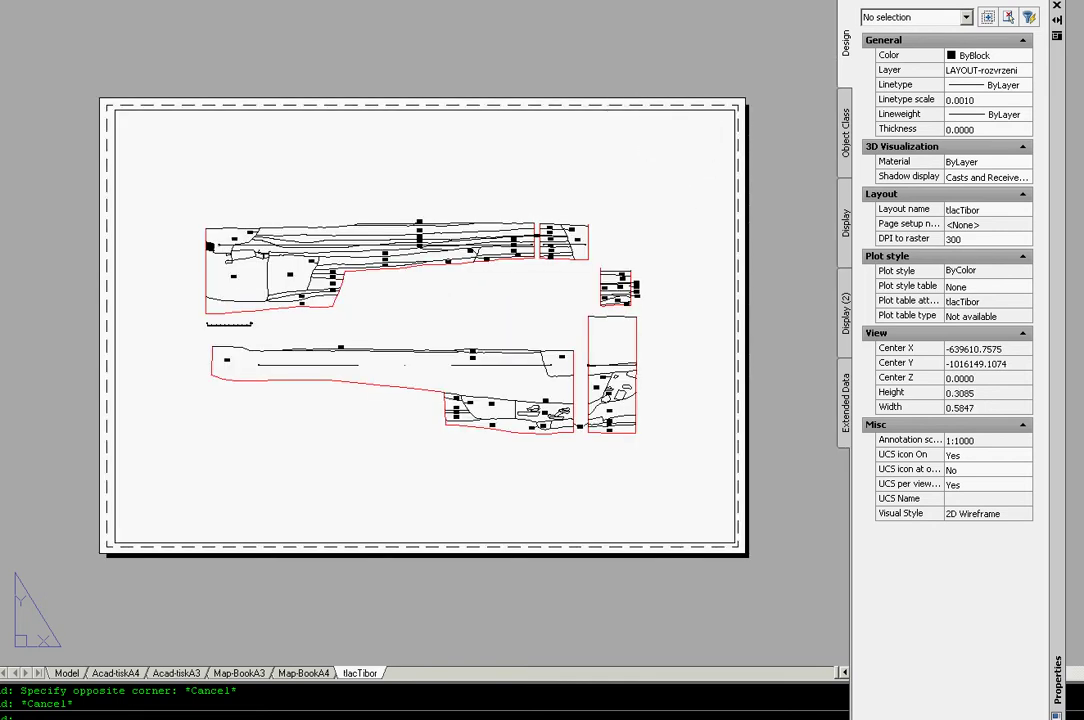
scroll(683, 165, down, 2)
scroll(583, 238, up, 2)
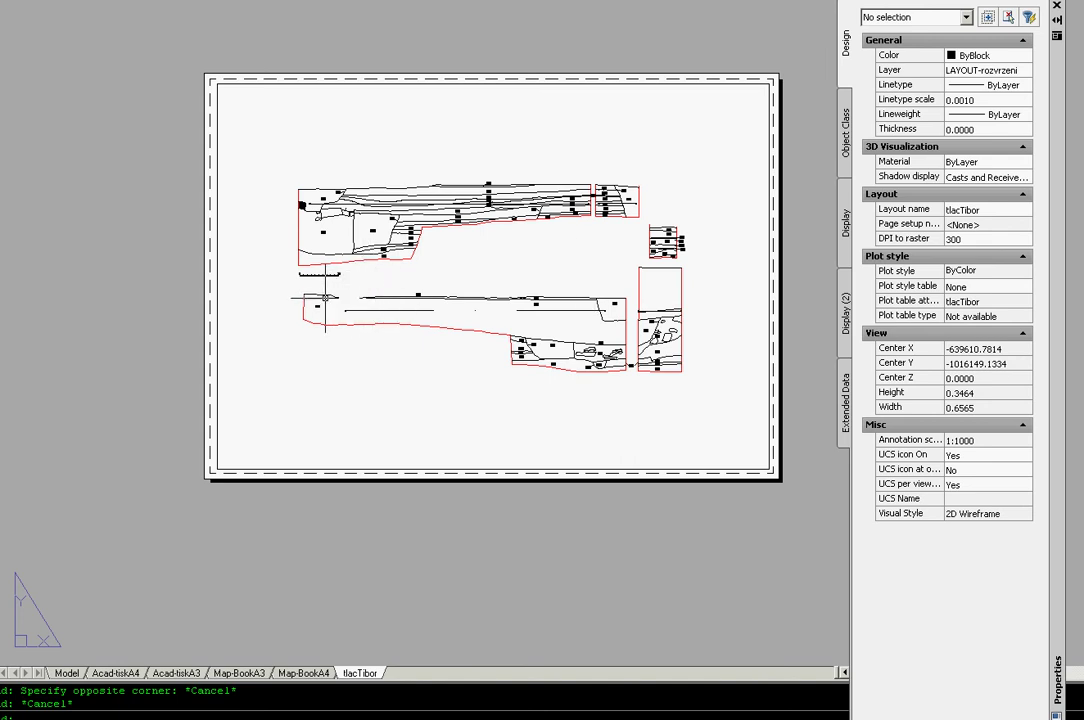
scroll(324, 282, up, 3)
scroll(324, 282, up, 3)
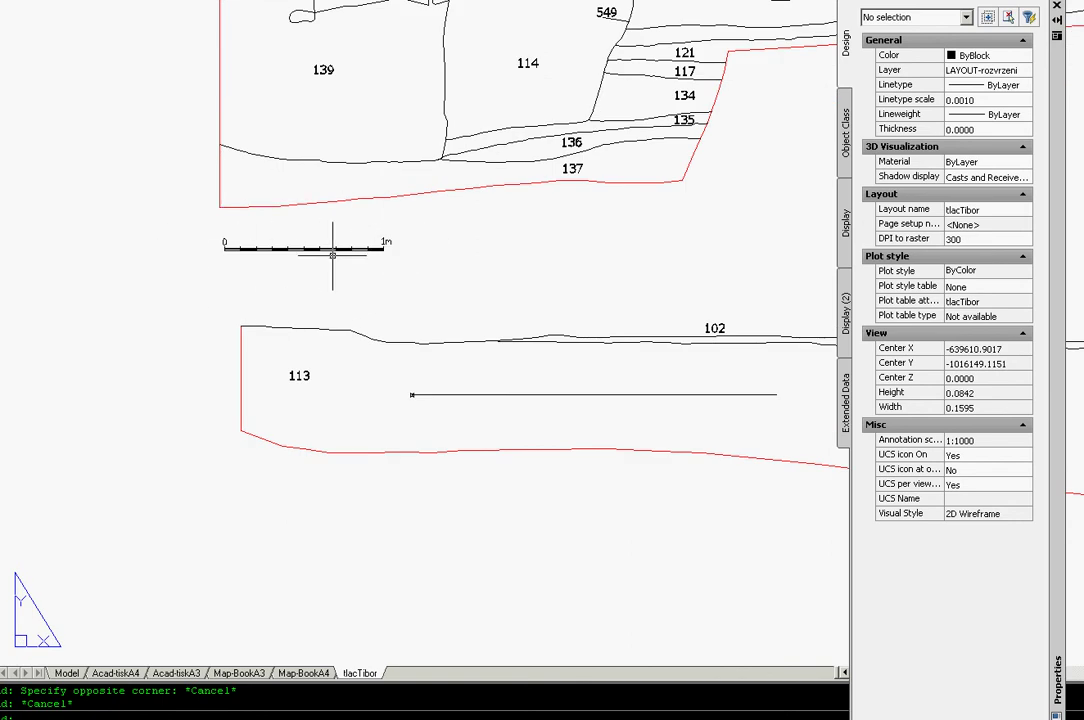
scroll(313, 286, down, 2)
scroll(313, 286, down, 2)
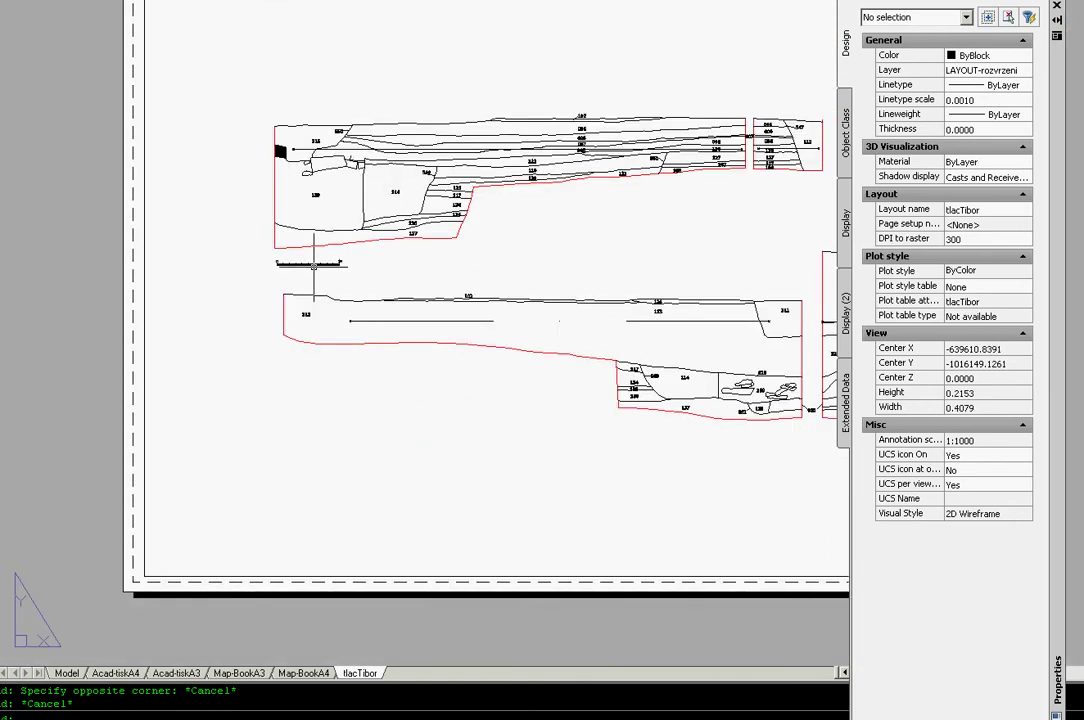
scroll(324, 274, up, 2)
scroll(331, 290, up, 1)
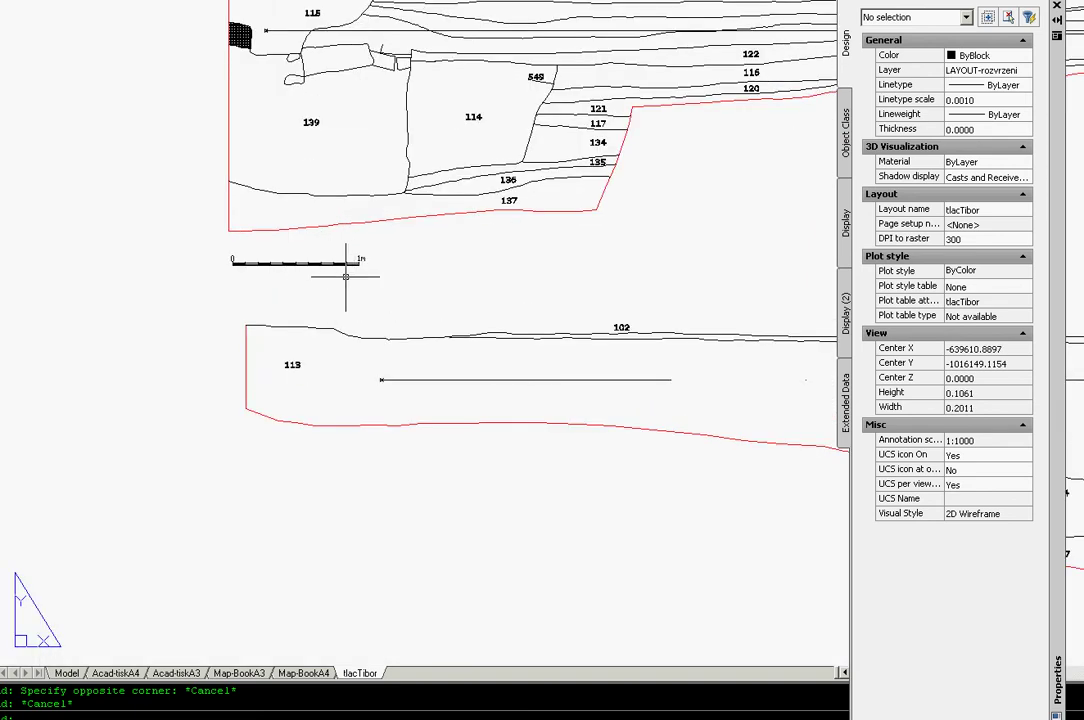
scroll(357, 287, down, 2)
scroll(357, 287, down, 3)
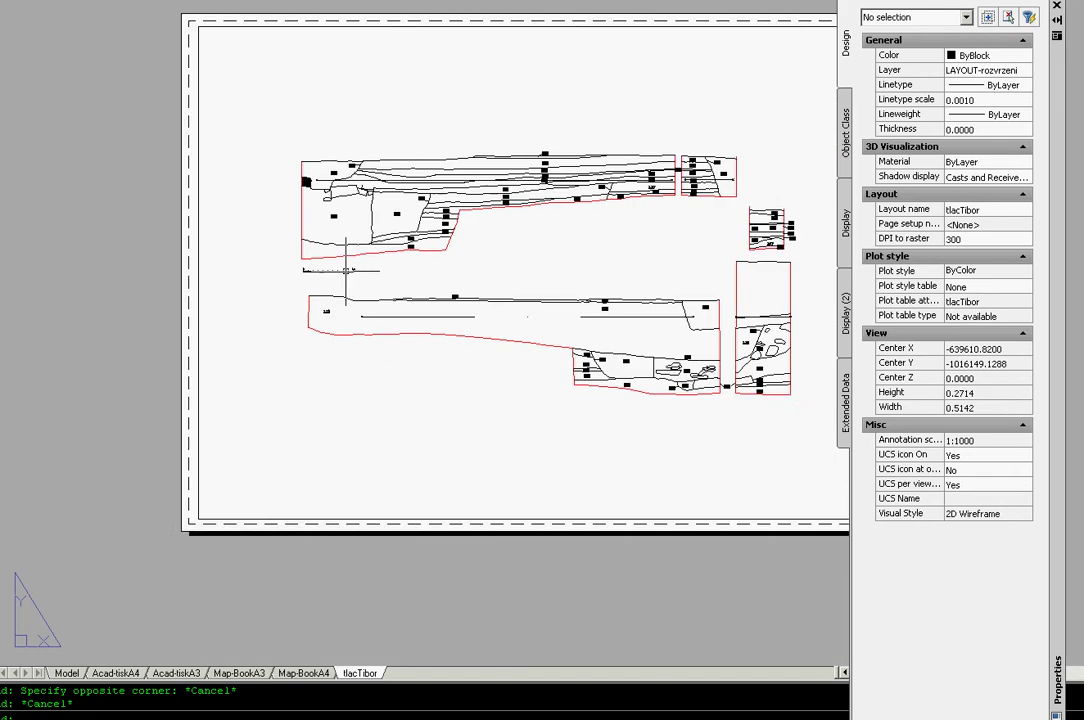
scroll(348, 270, up, 2)
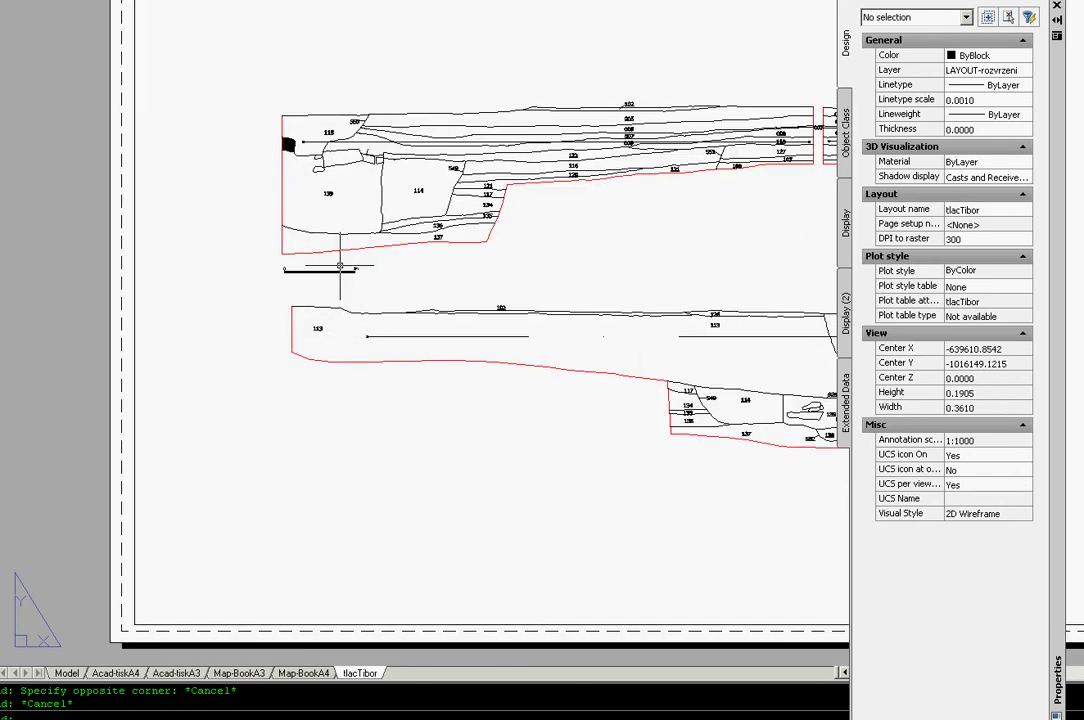
scroll(316, 265, down, 1)
scroll(316, 265, up, 3)
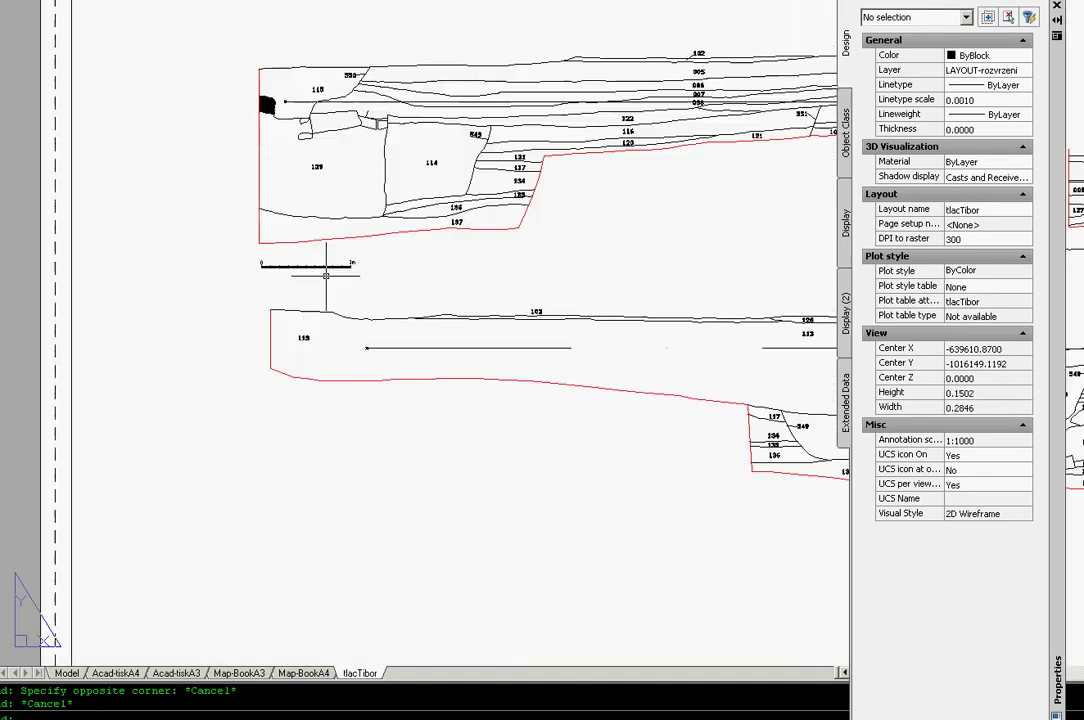
scroll(316, 265, up, 2)
scroll(316, 265, up, 3)
scroll(320, 275, down, 8)
scroll(329, 295, up, 1)
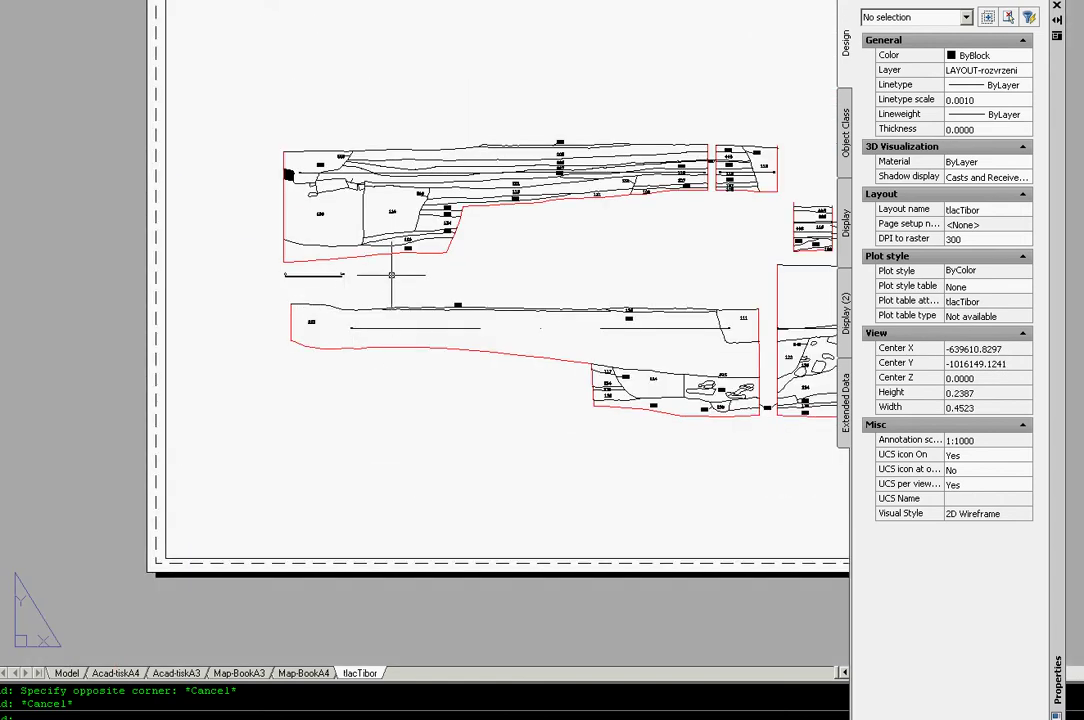
scroll(338, 280, up, 2)
scroll(340, 290, up, 2)
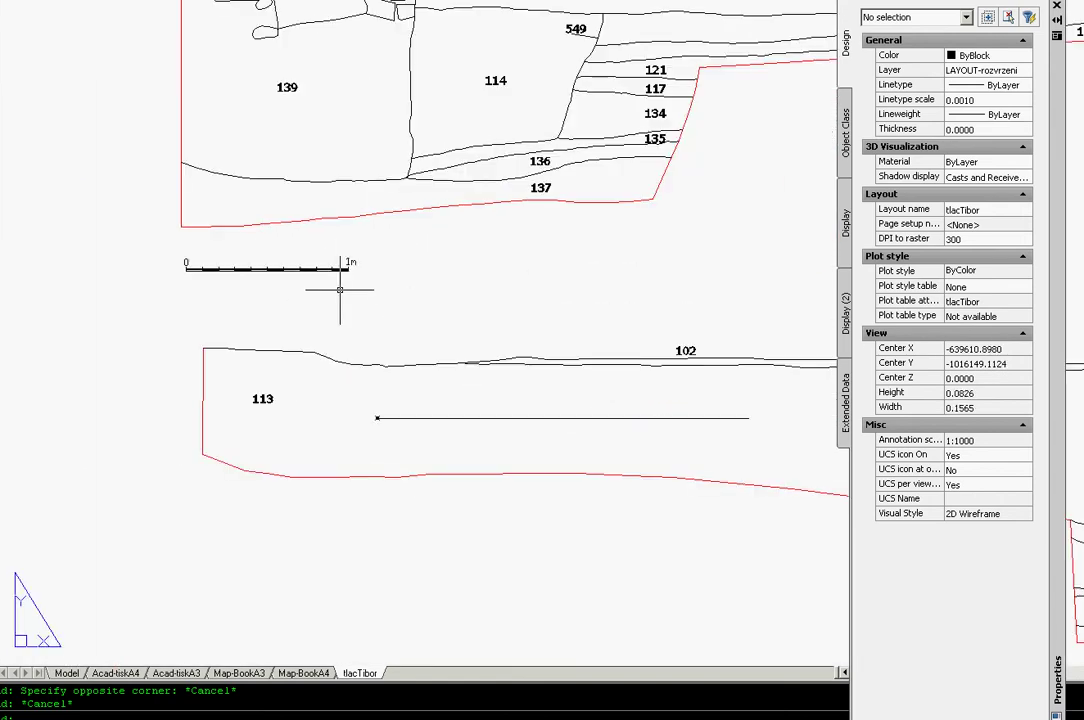
scroll(352, 265, down, 4)
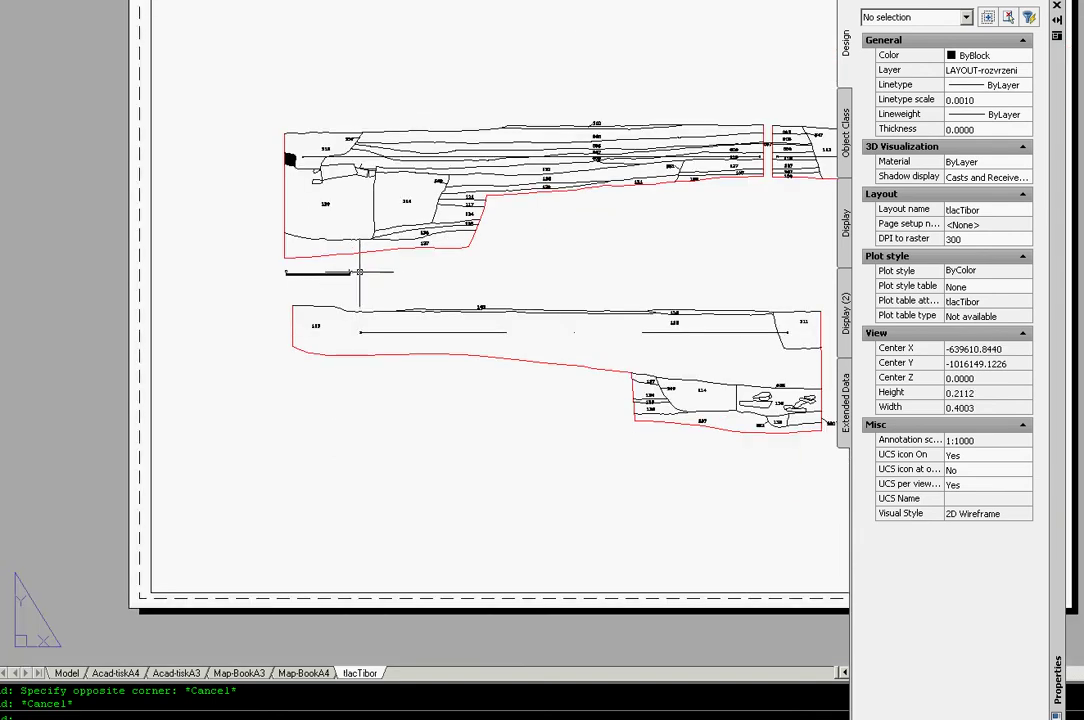
scroll(352, 271, up, 1)
scroll(345, 277, down, 2)
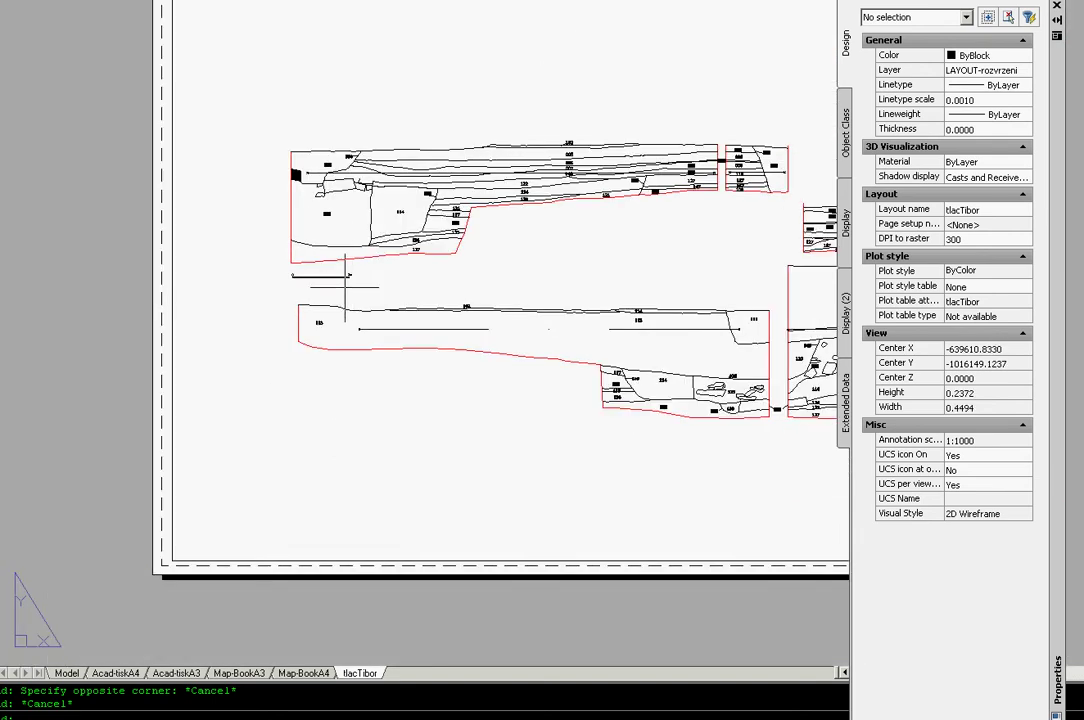
scroll(338, 283, up, 3)
scroll(338, 283, up, 3)
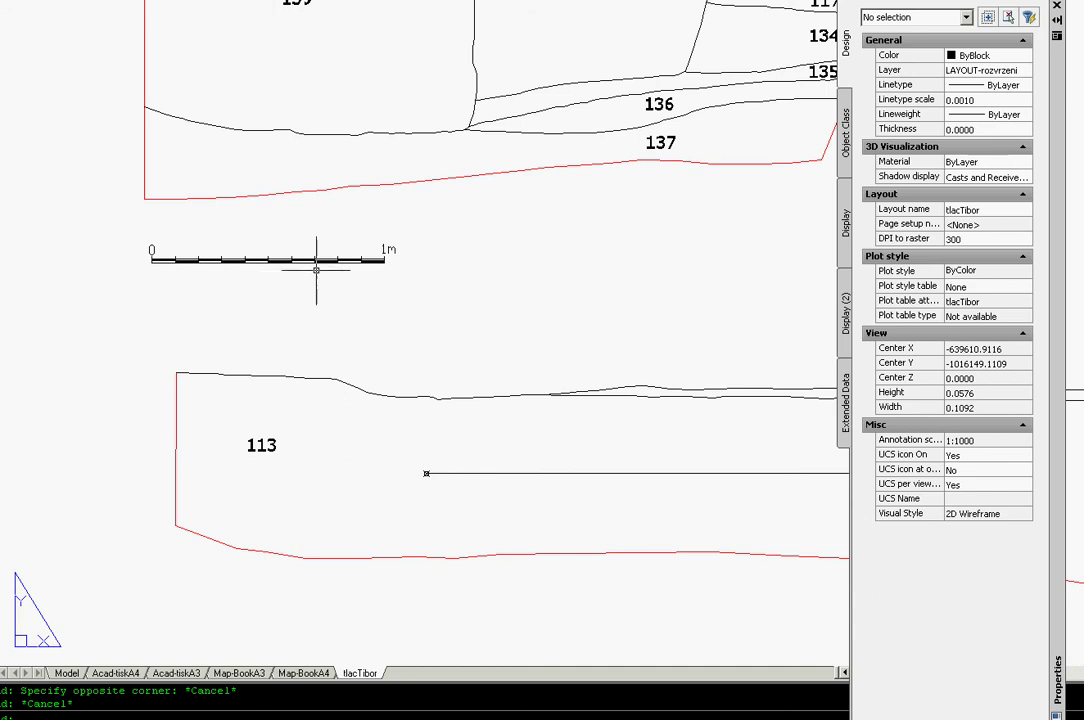
scroll(365, 278, down, 2)
scroll(348, 268, down, 2)
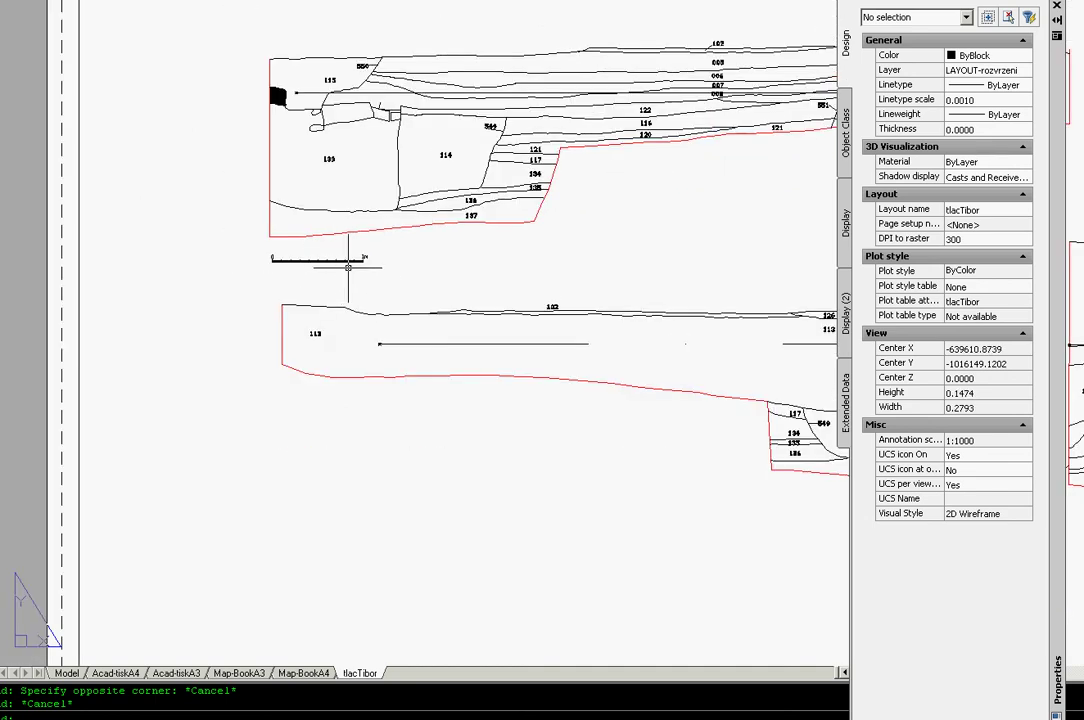
scroll(248, 232, down, 2)
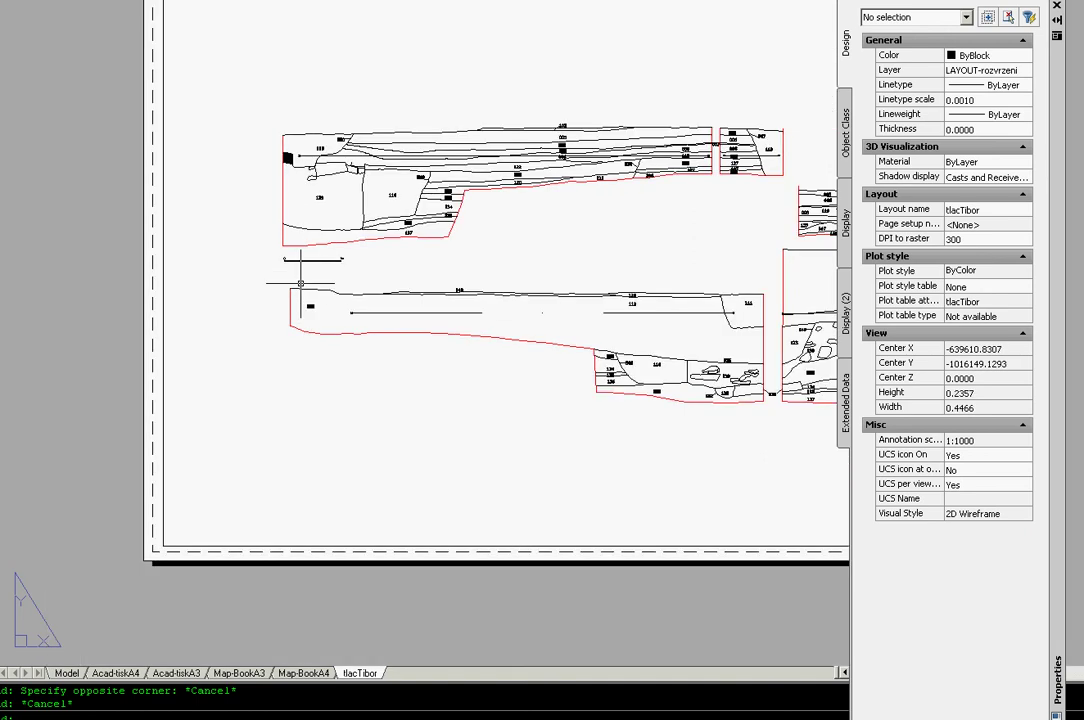
scroll(243, 240, down, 1)
scroll(702, 102, up, 1)
scroll(700, 98, up, 1)
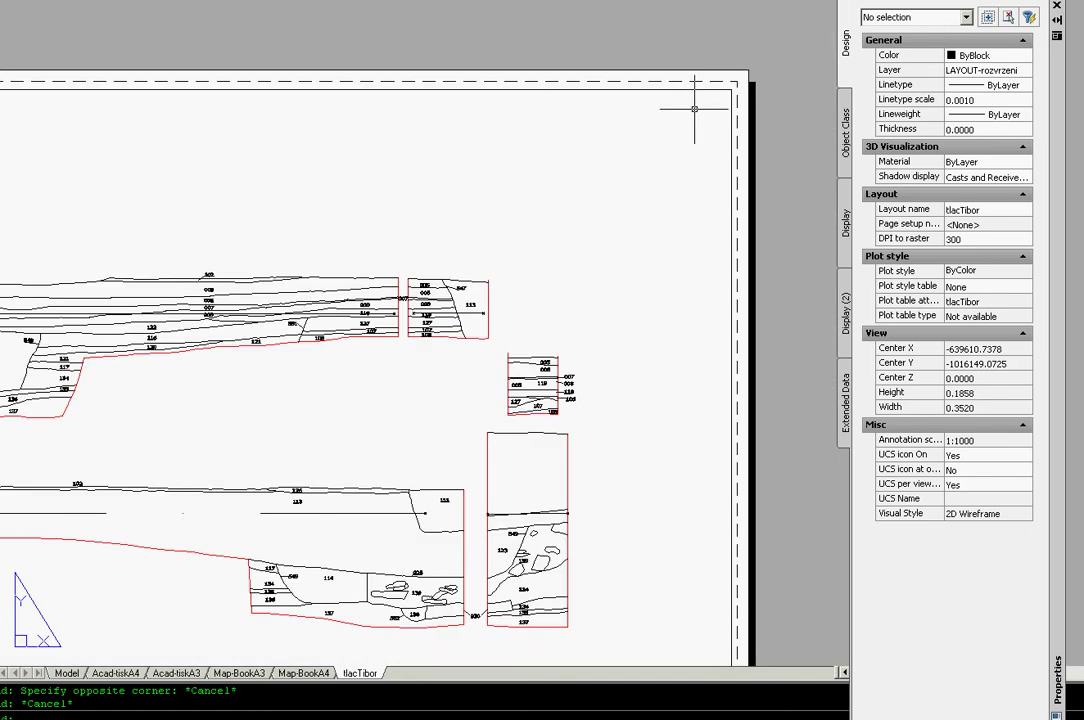
scroll(590, 105, down, 1)
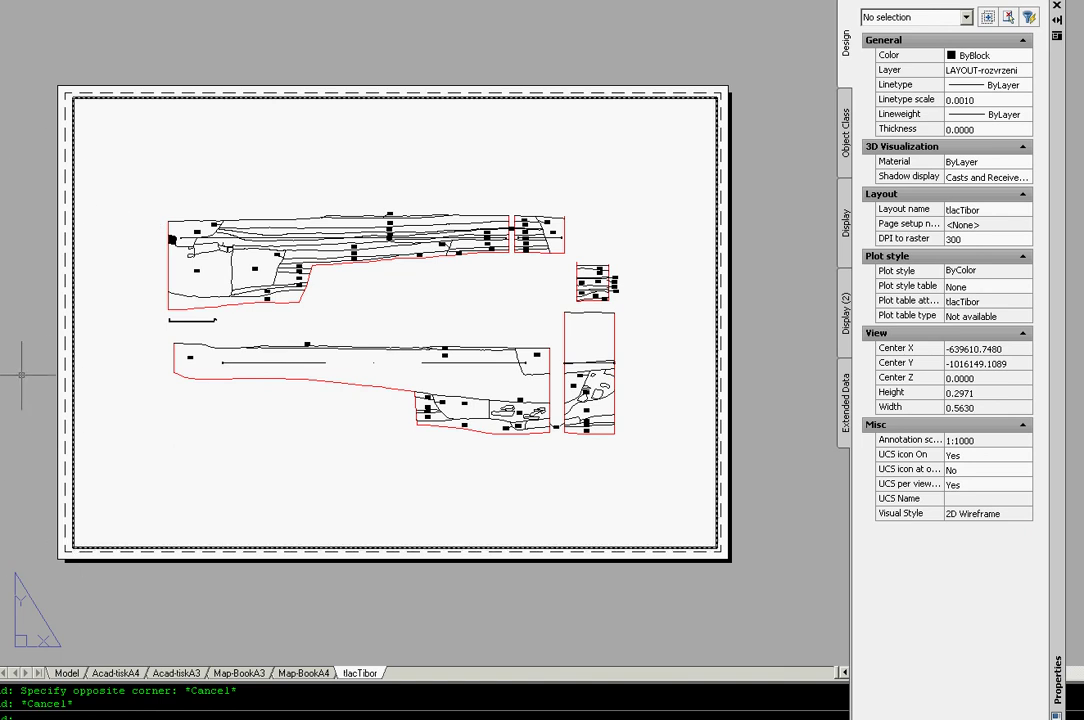
Add a single-line '1:150' text at height 20 near the sheet's upper right
click(3, 300)
scroll(603, 116, up, 3)
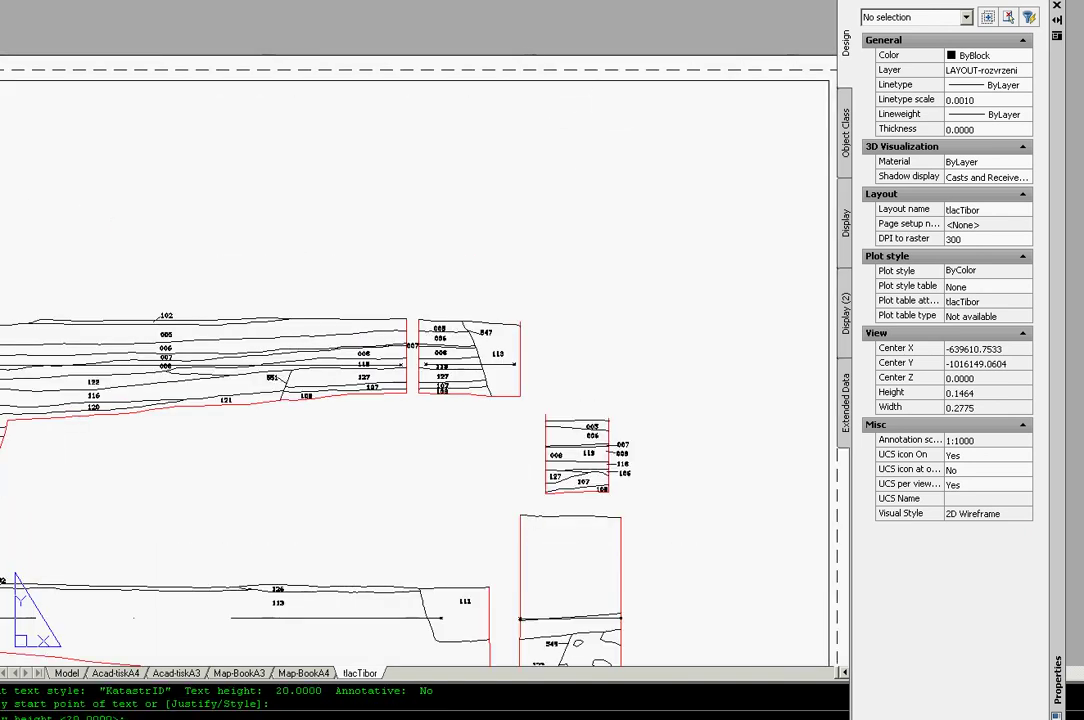
click(578, 152)
key(Return)
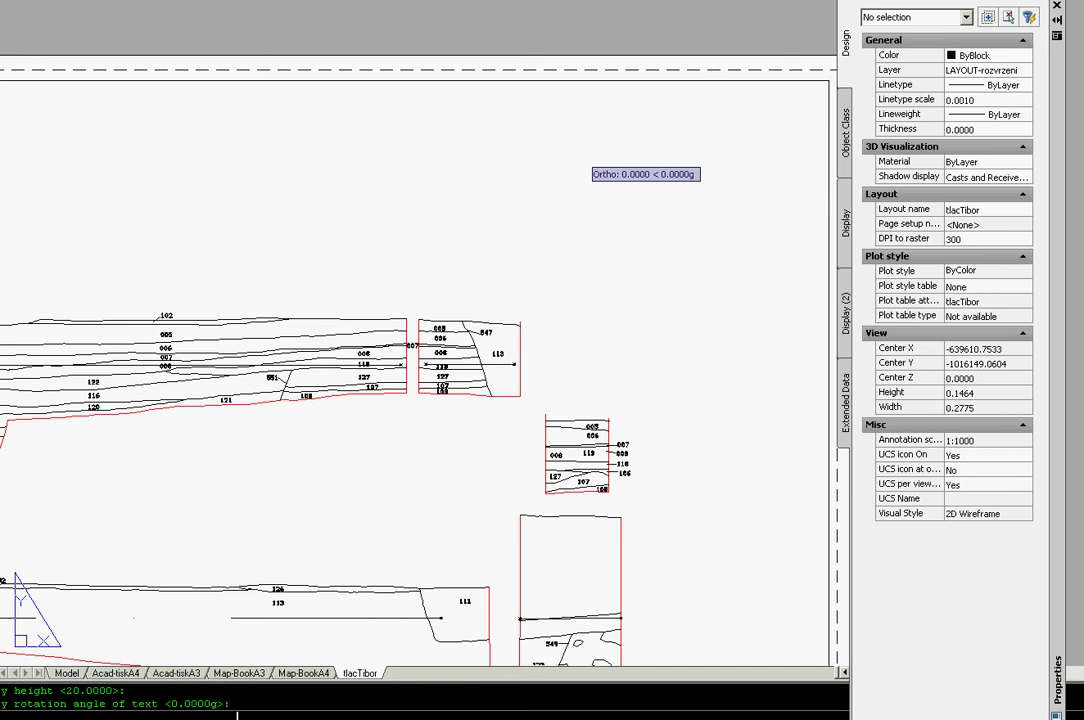
scroll(588, 170, down, 2)
scroll(583, 170, down, 2)
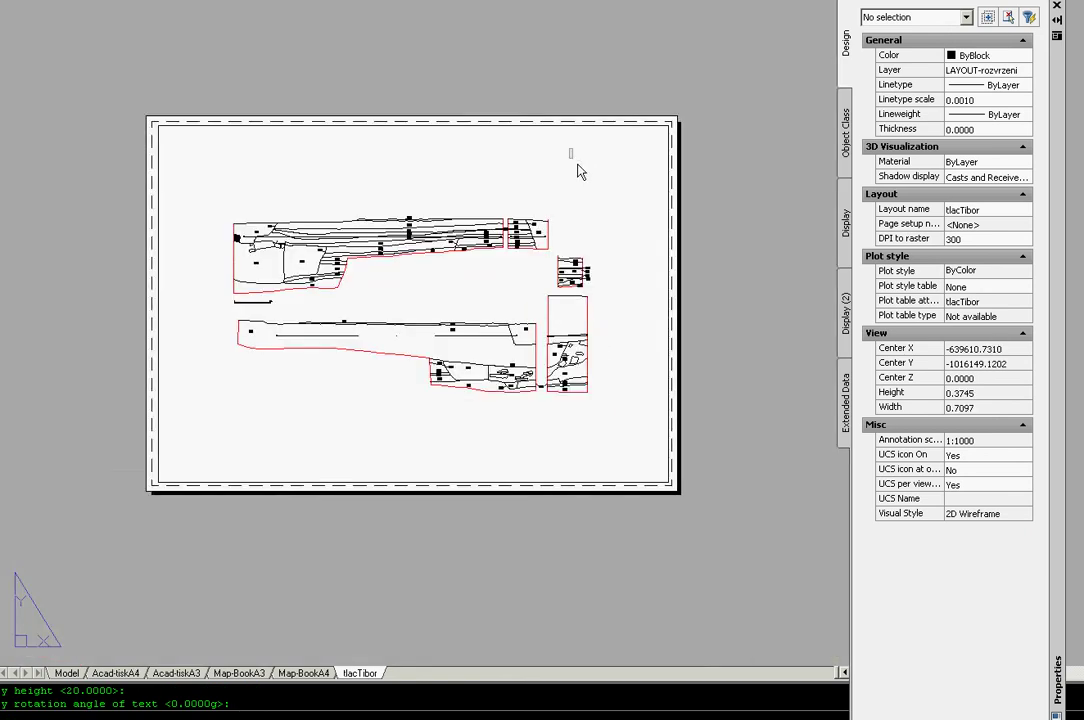
scroll(583, 172, up, 5)
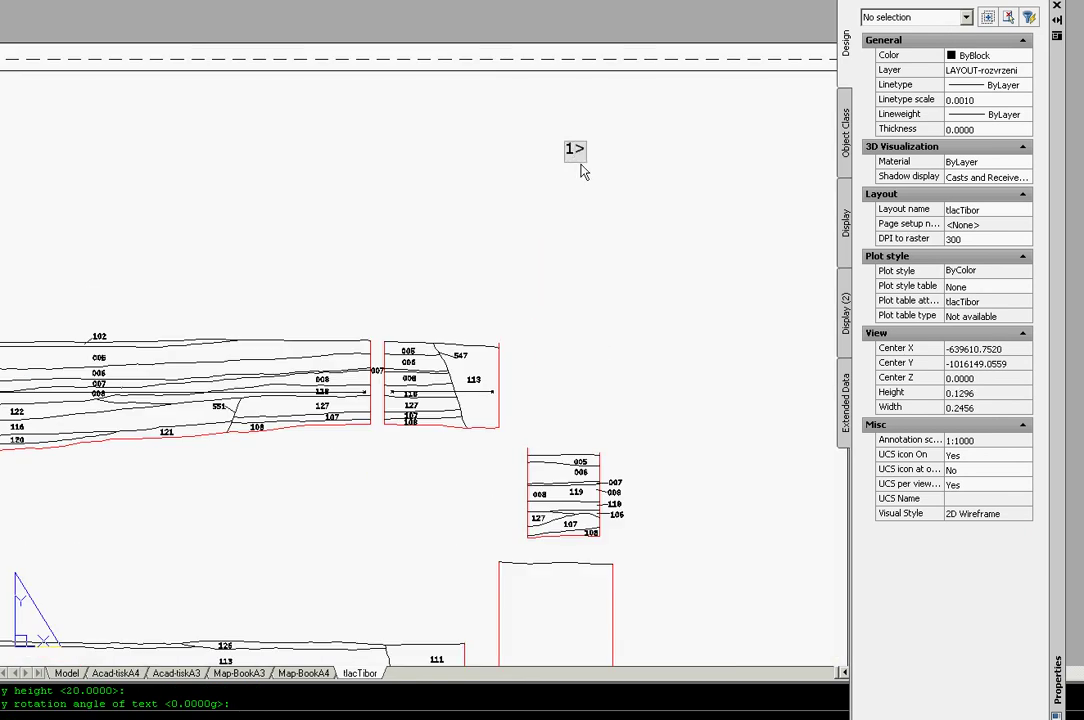
text(150)
key(Escape)
scroll(608, 124, down, 3)
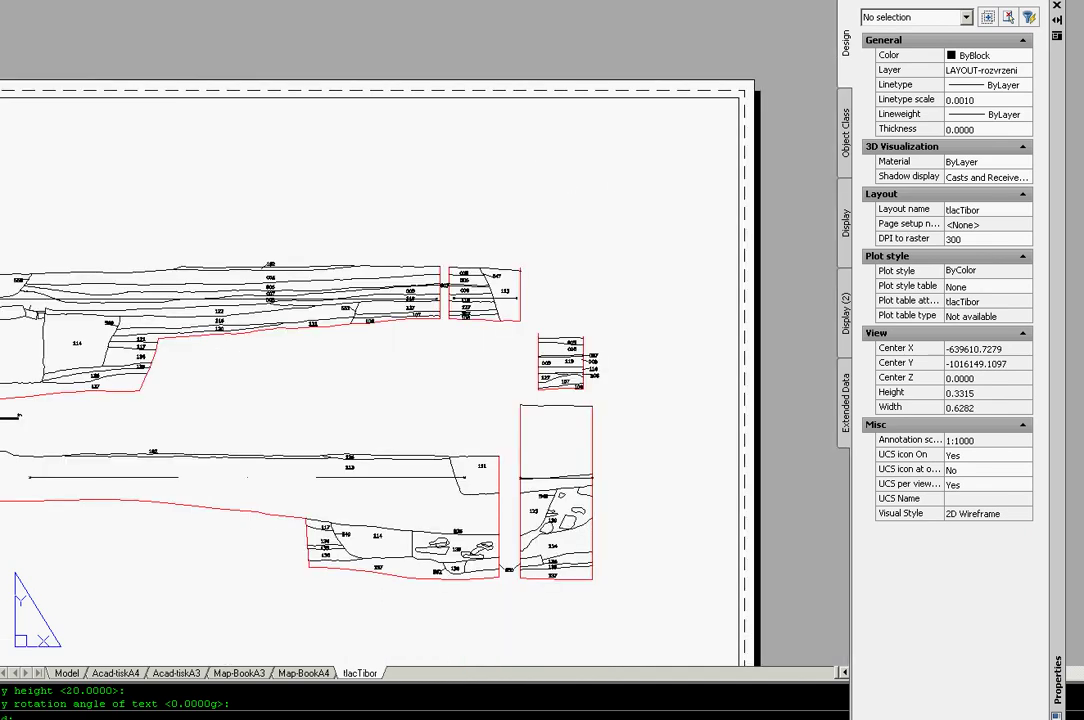
scroll(560, 150, down, 5)
scroll(544, 162, down, 4)
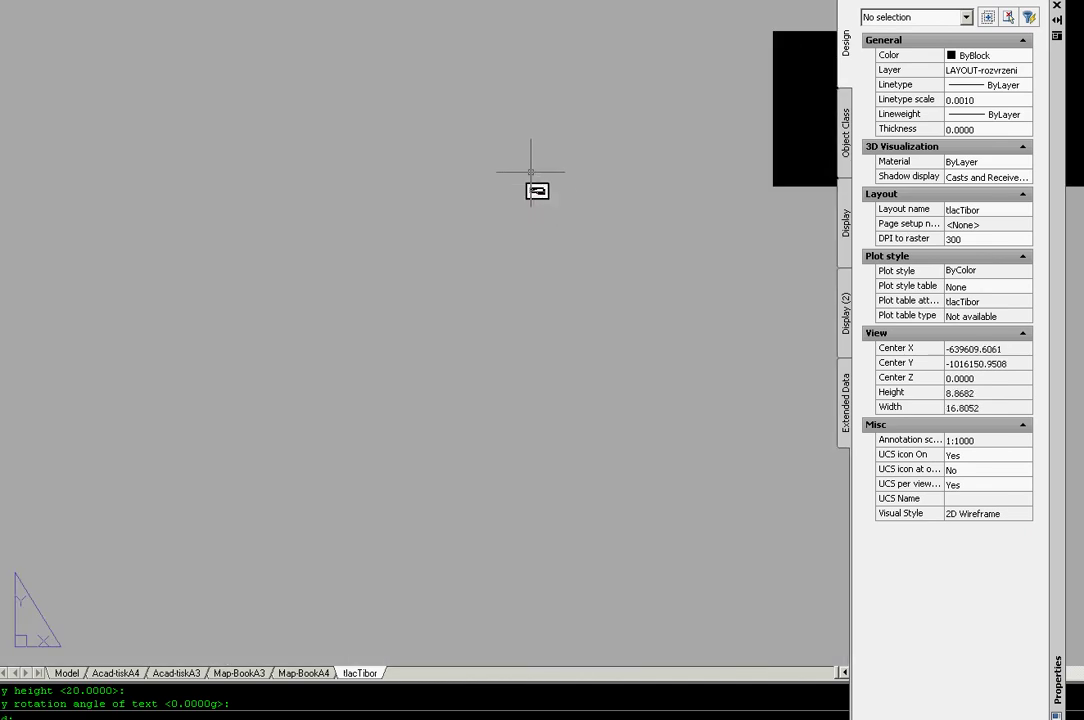
Scale the oversized 1:150 text by a factor of 0.001 from a base point
click(538, 373)
click(838, 2)
right_click(662, 140)
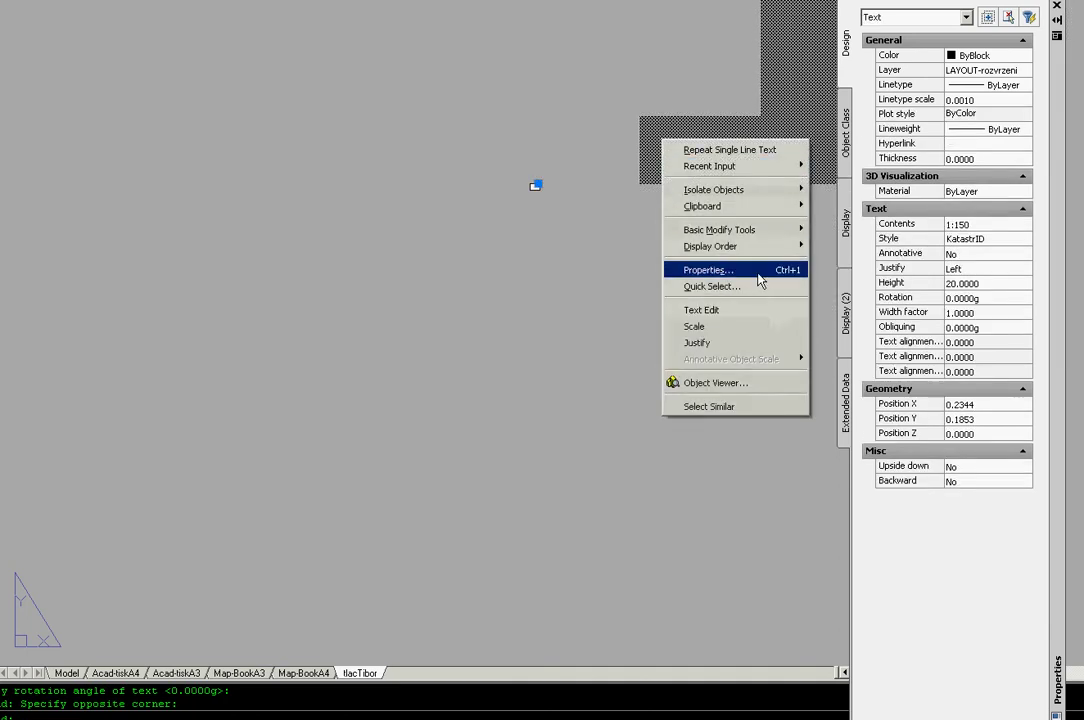
click(838, 310)
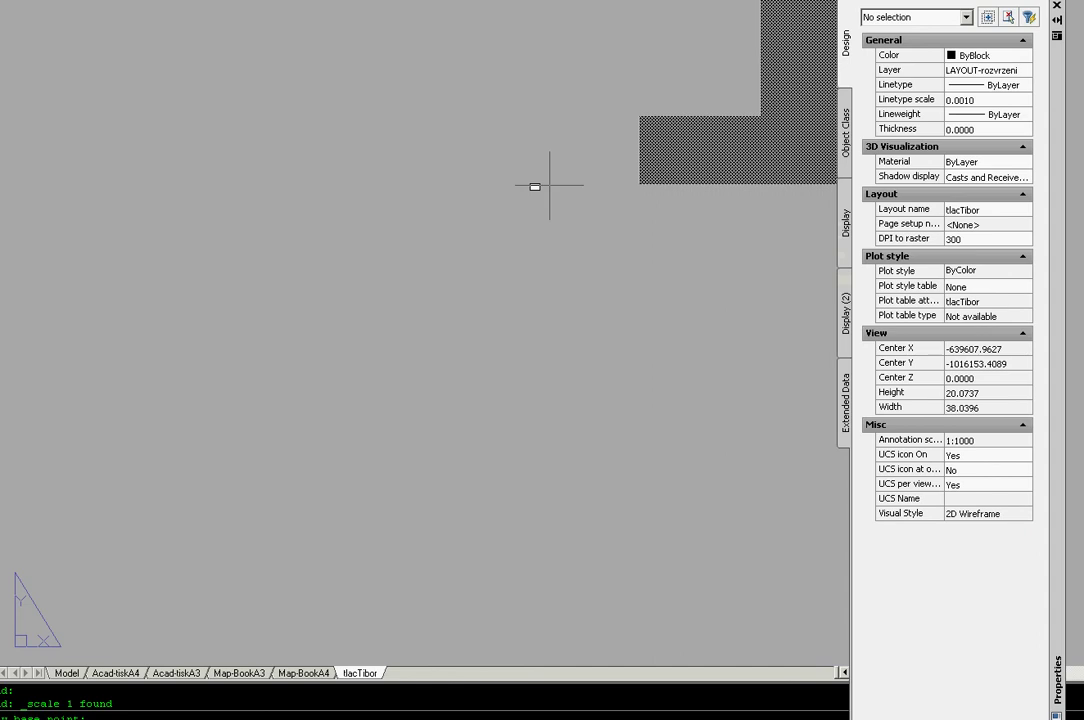
click(552, 185)
text(1)
key(Return)
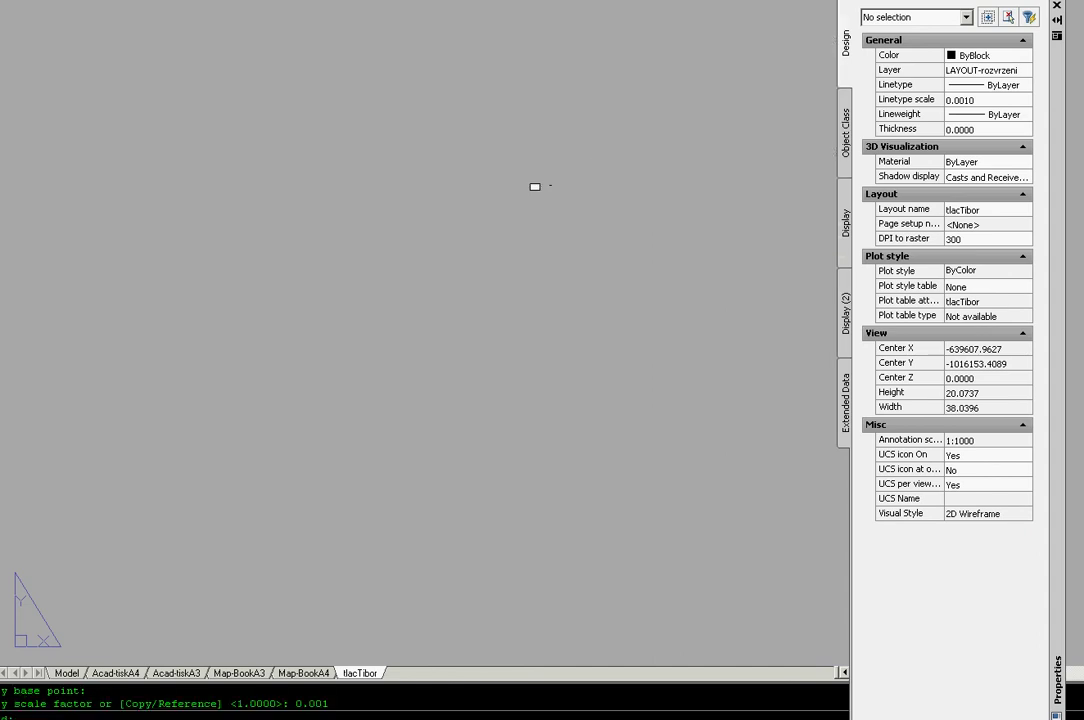
scroll(535, 182, up, 4)
scroll(530, 175, up, 6)
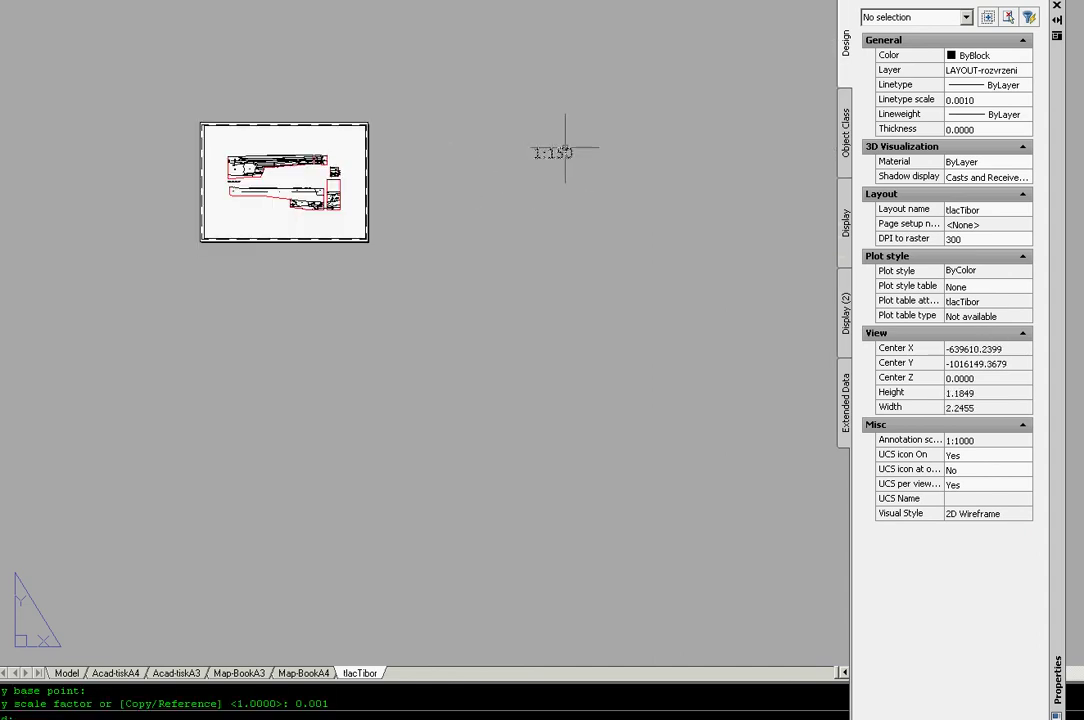
Start moving the label by its insertion grip, then cancel and clear the selection
click(556, 150)
click(534, 157)
scroll(328, 130, up, 2)
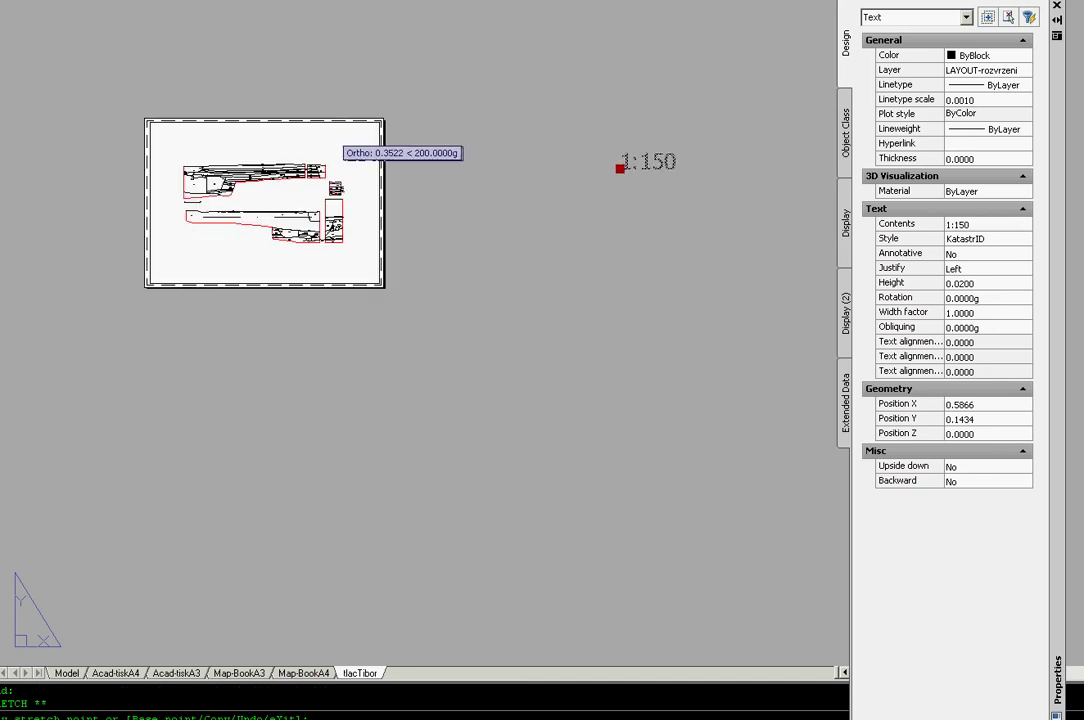
scroll(335, 135, up, 5)
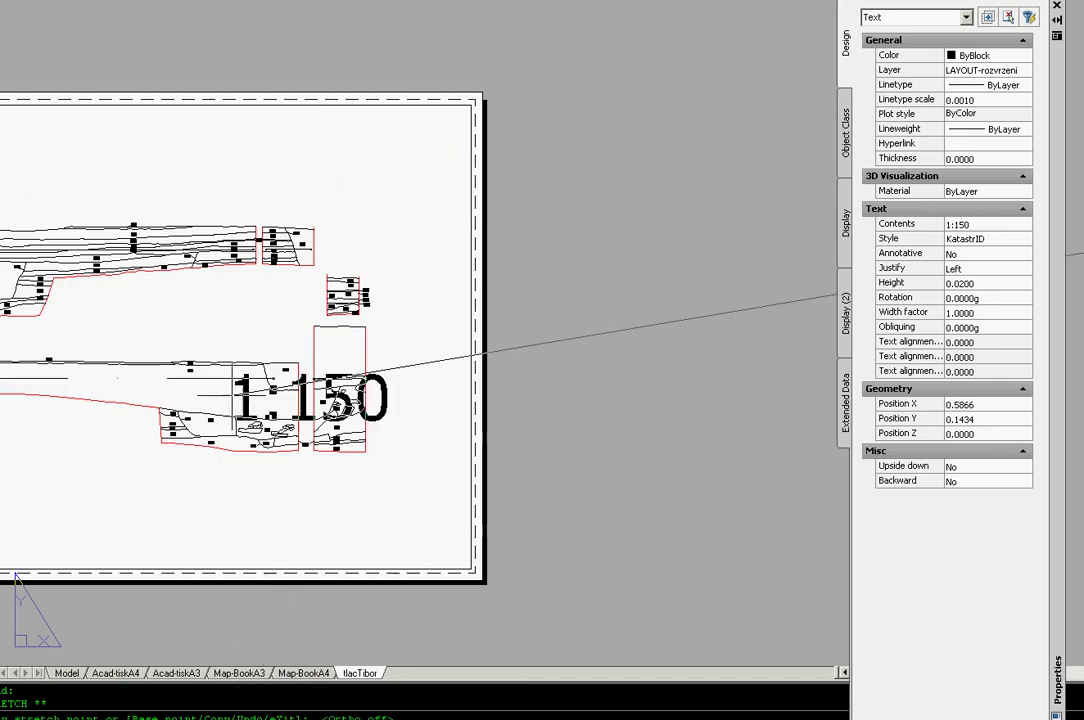
key(F8)
key(Escape)
Set the 1:150 label's text height to 0.01 in Properties
click(378, 160)
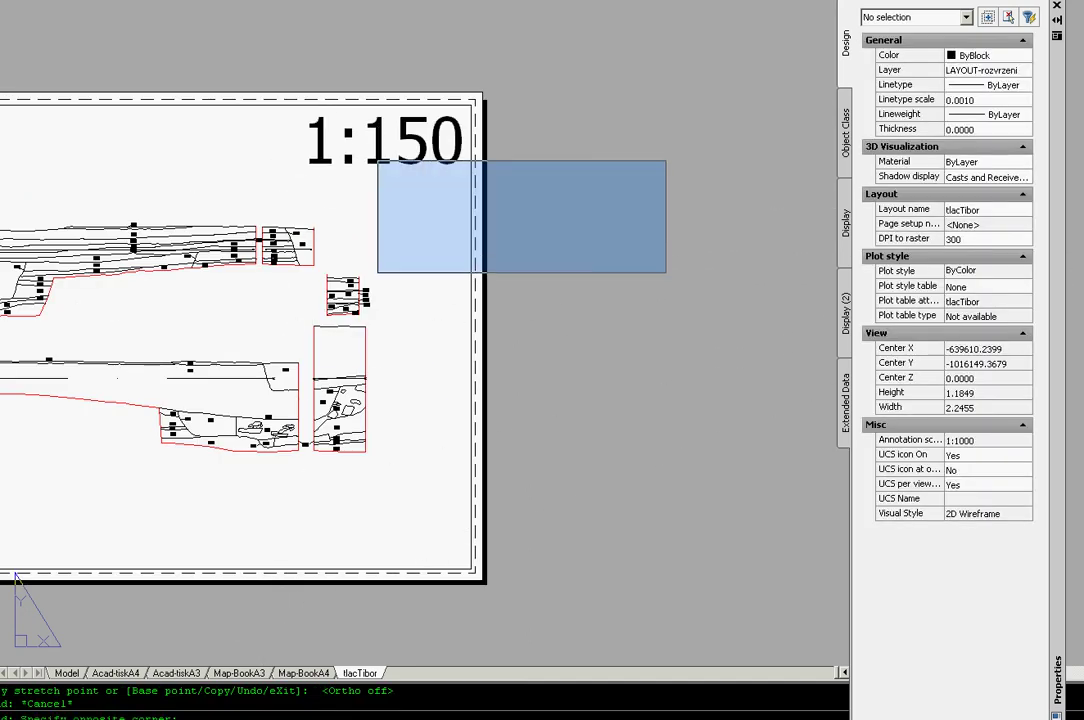
click(333, 142)
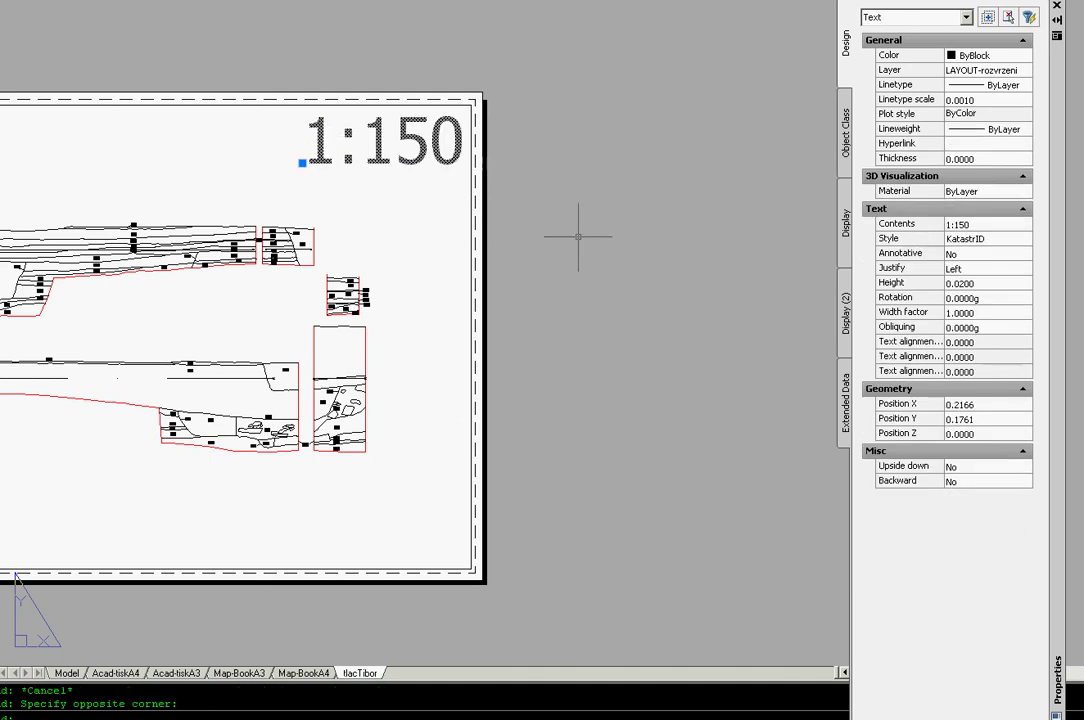
click(988, 284)
text(0.01)
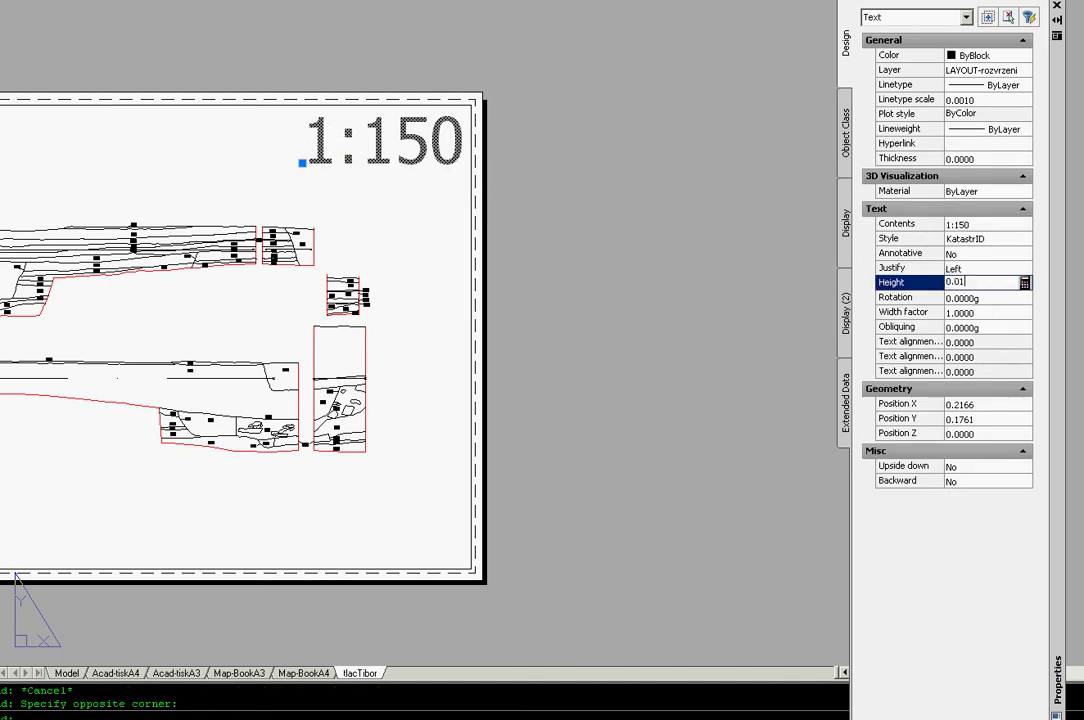
key(Tab)
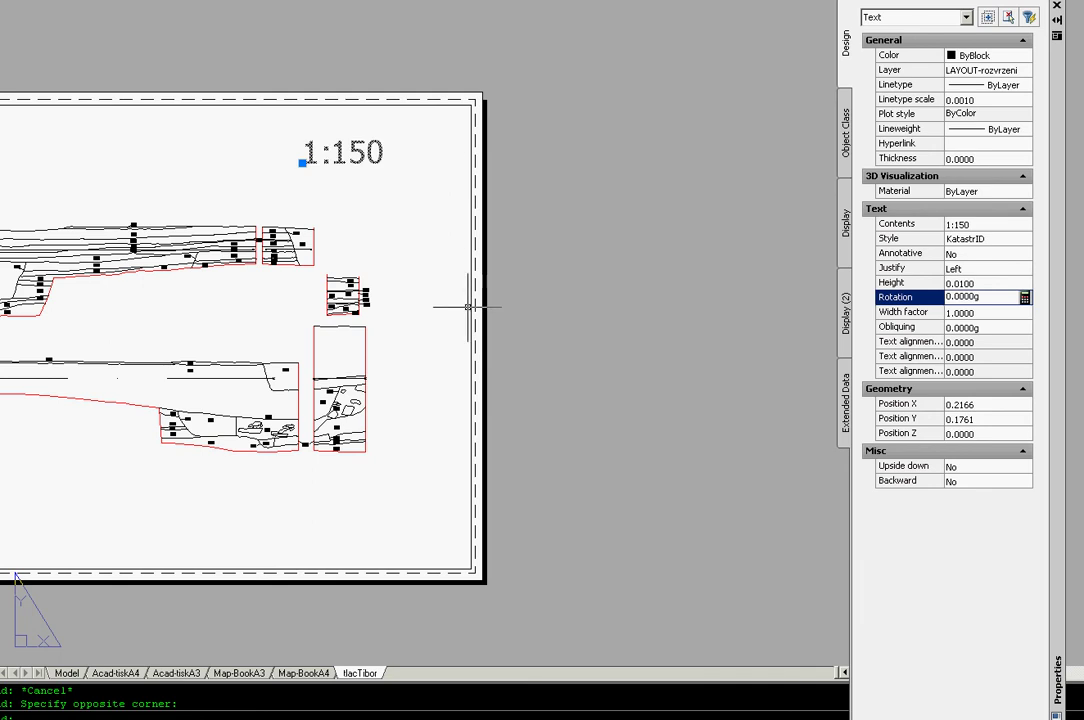
Move the label by its insertion grip into the sheet's top-right corner
click(302, 162)
click(379, 137)
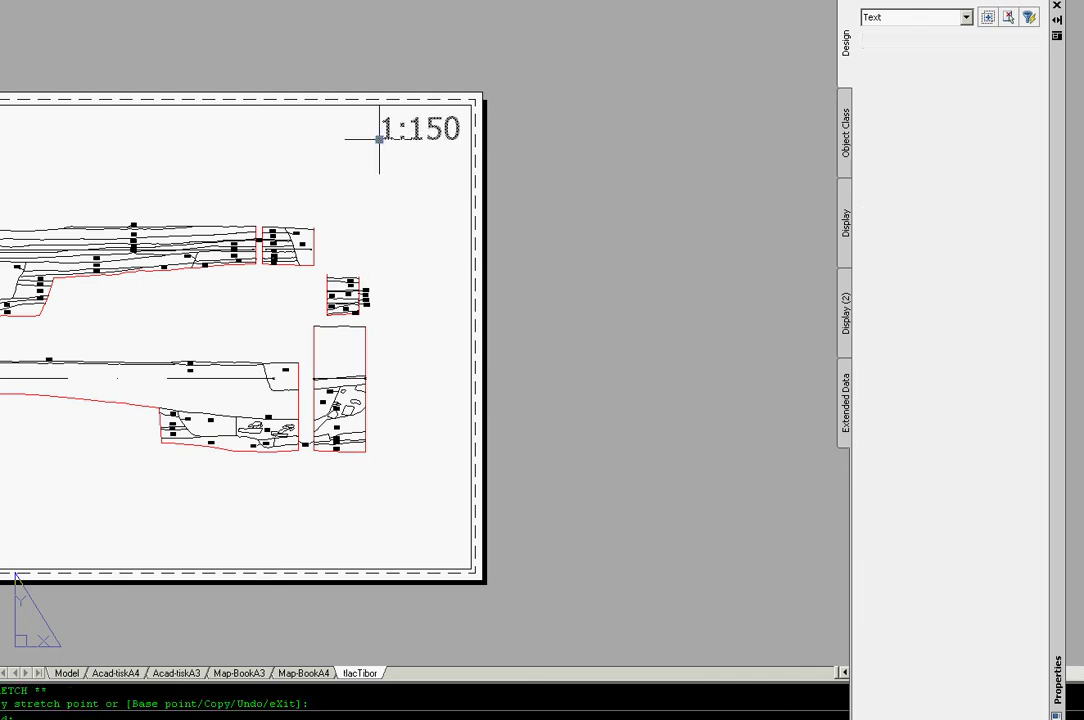
scroll(638, 199, down, 2)
scroll(466, 243, up, 4)
key(Escape)
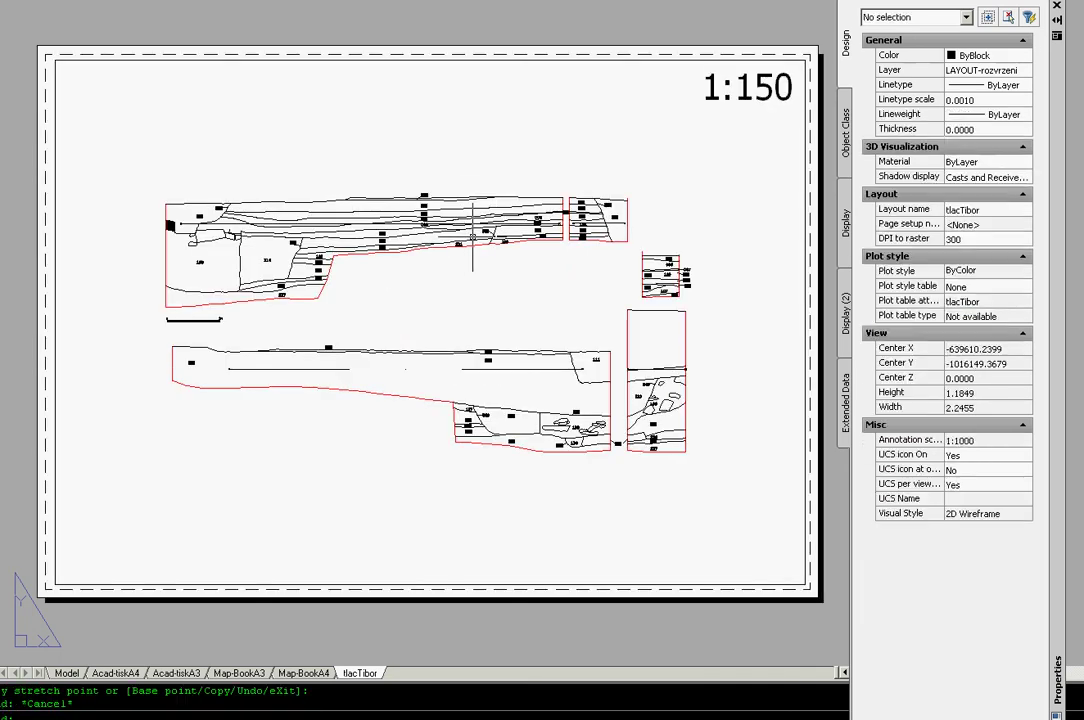
scroll(466, 243, down, 1)
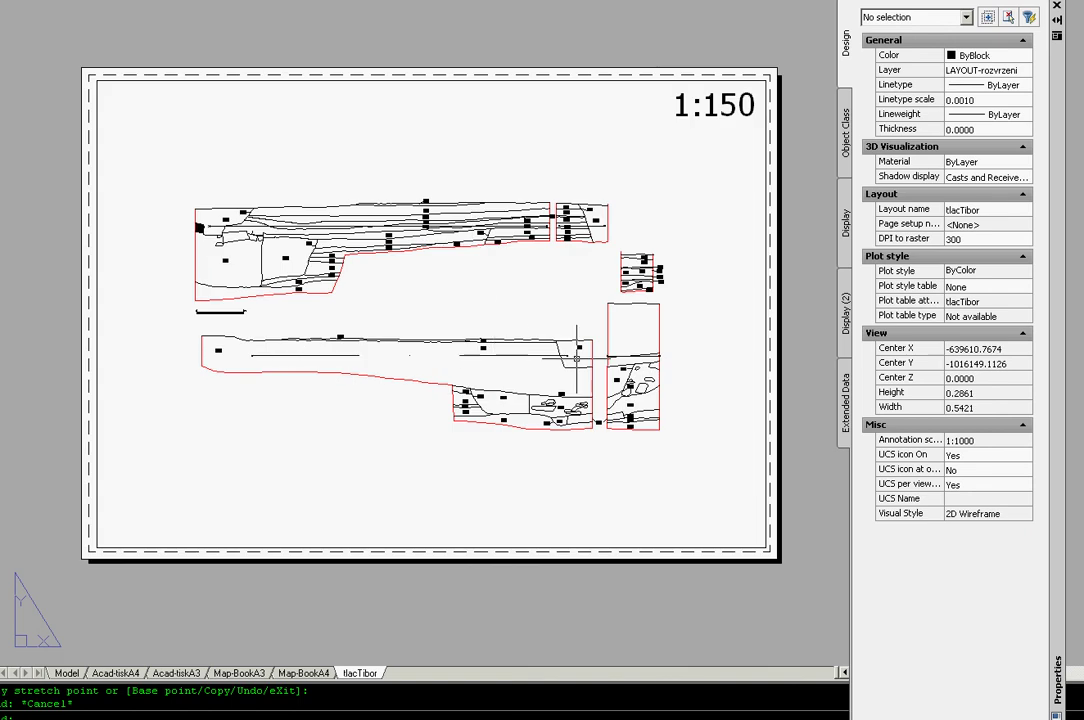